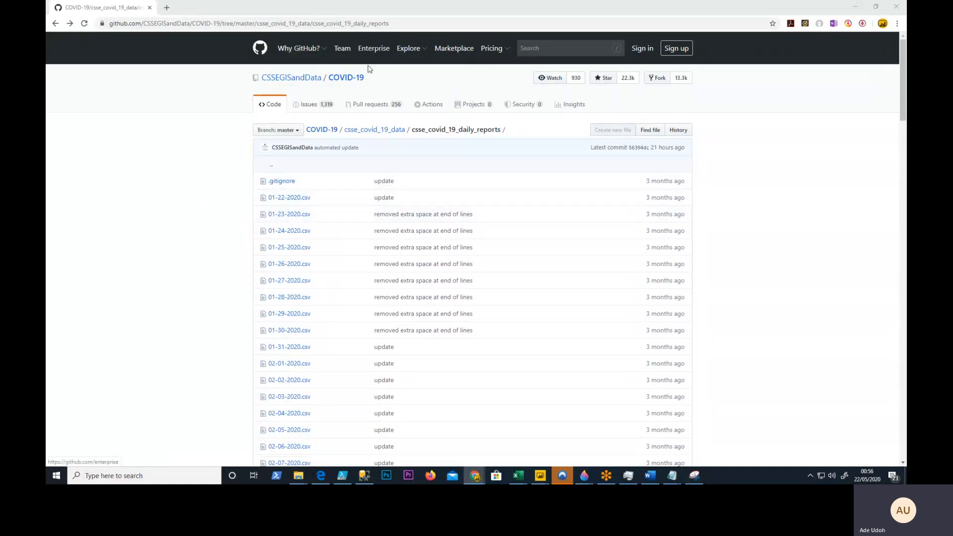
# - Copy the full web address of the csse_covid_19_daily_reports folder page
pyautogui.click(400, 23)
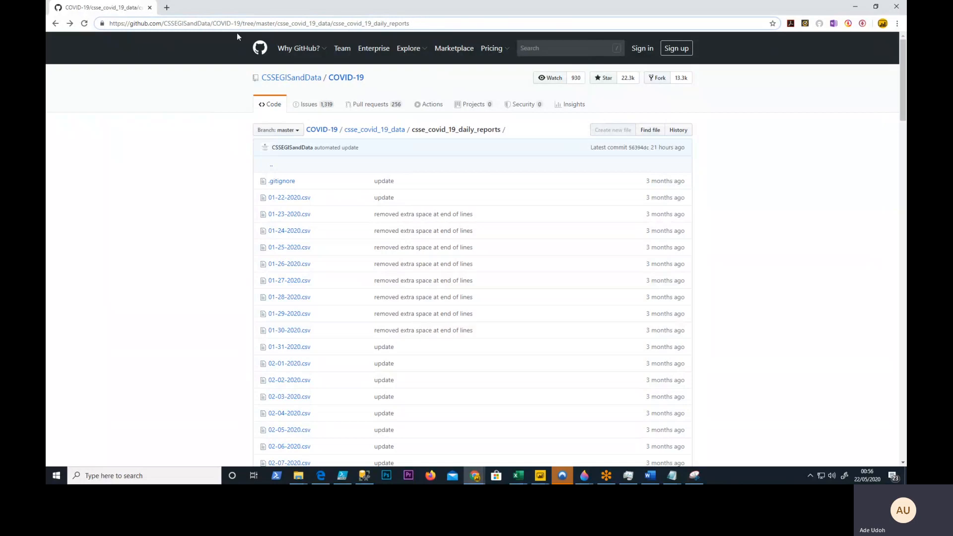
pyautogui.moveTo(430, 27); pyautogui.dragTo(107, 22)
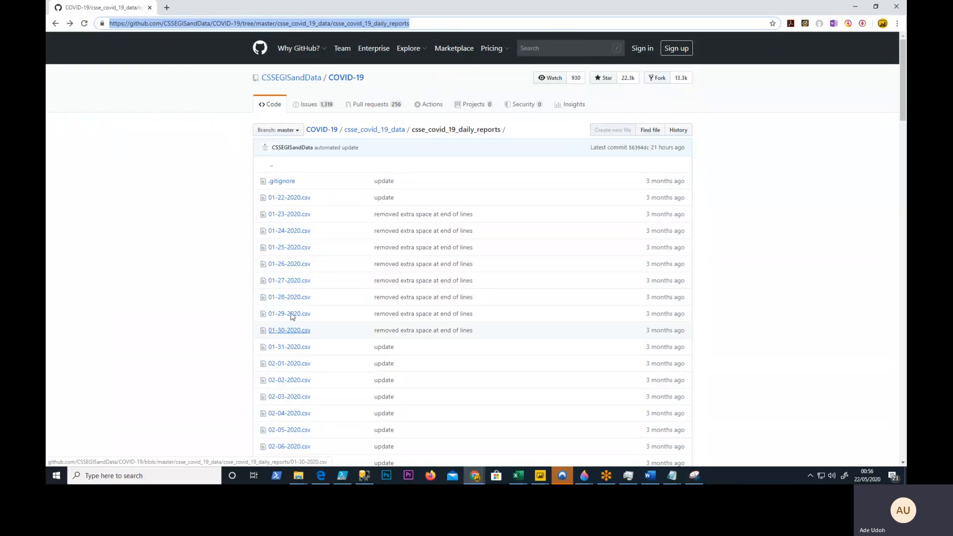
pyautogui.click(414, 24)
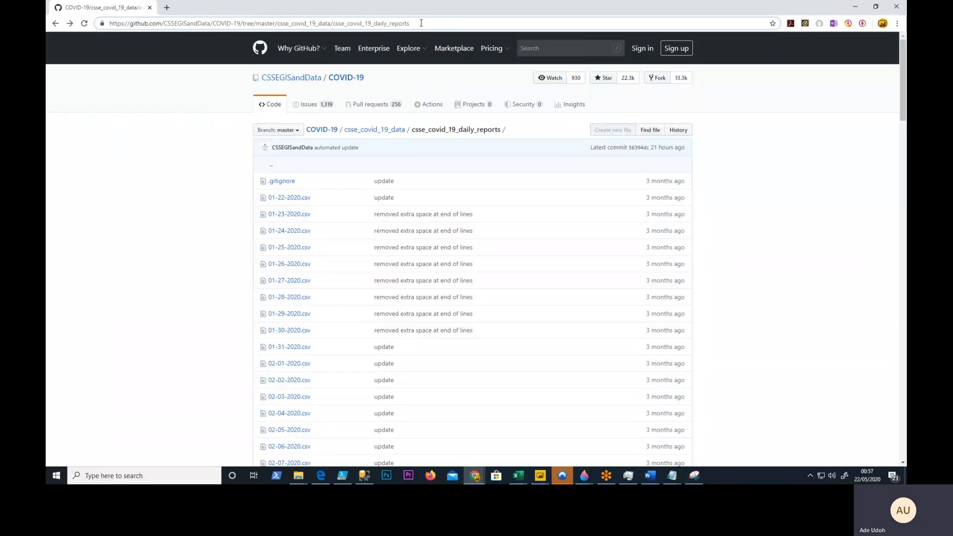
pyautogui.moveTo(421, 24); pyautogui.dragTo(107, 35)
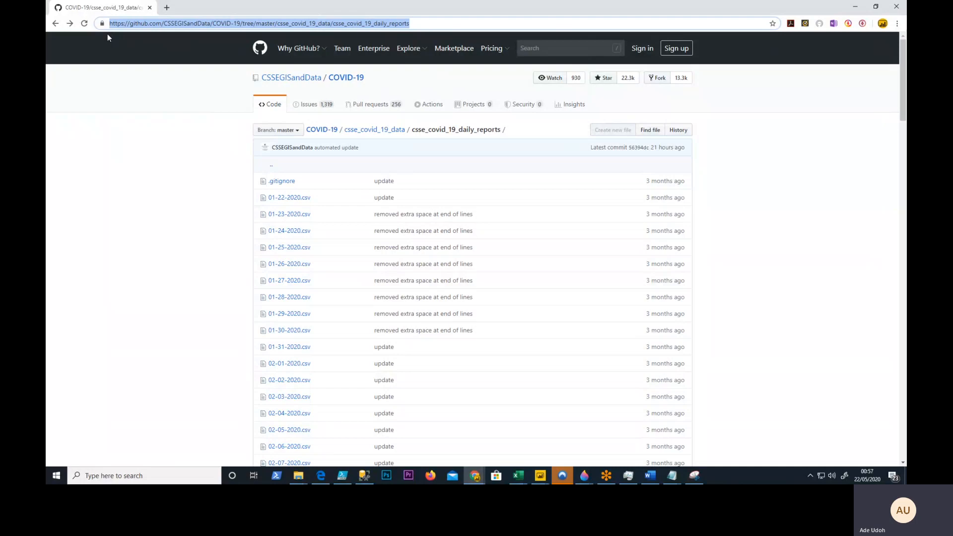
# - Switch to the untitled Power BI Desktop report and open its Power Query Editor for transforming data
pyautogui.click(542, 476)
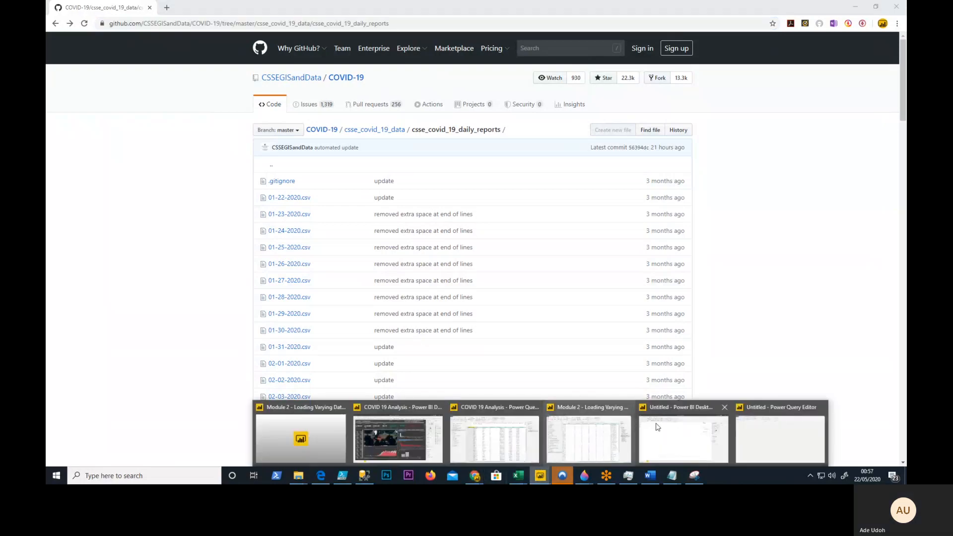
pyautogui.click(758, 436)
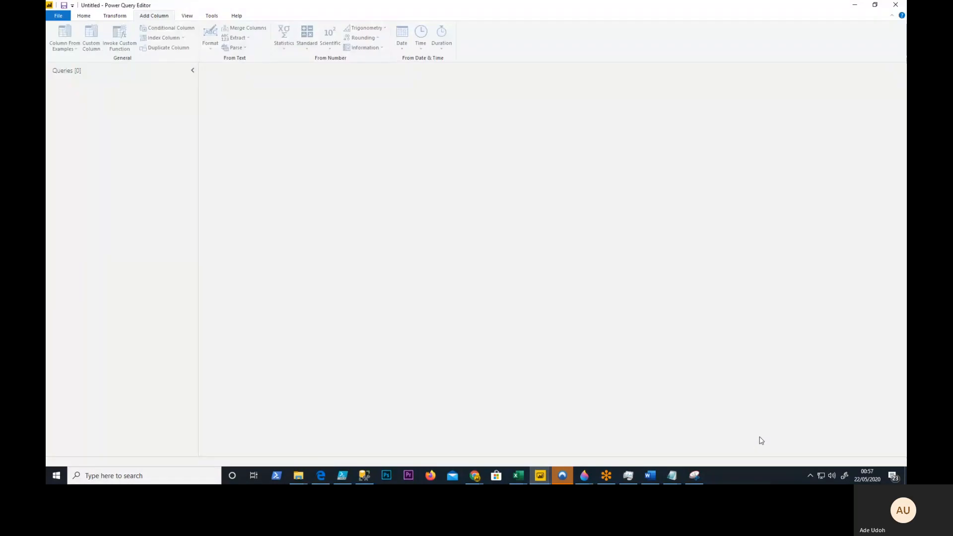
pyautogui.click(540, 476)
pyautogui.click(675, 419)
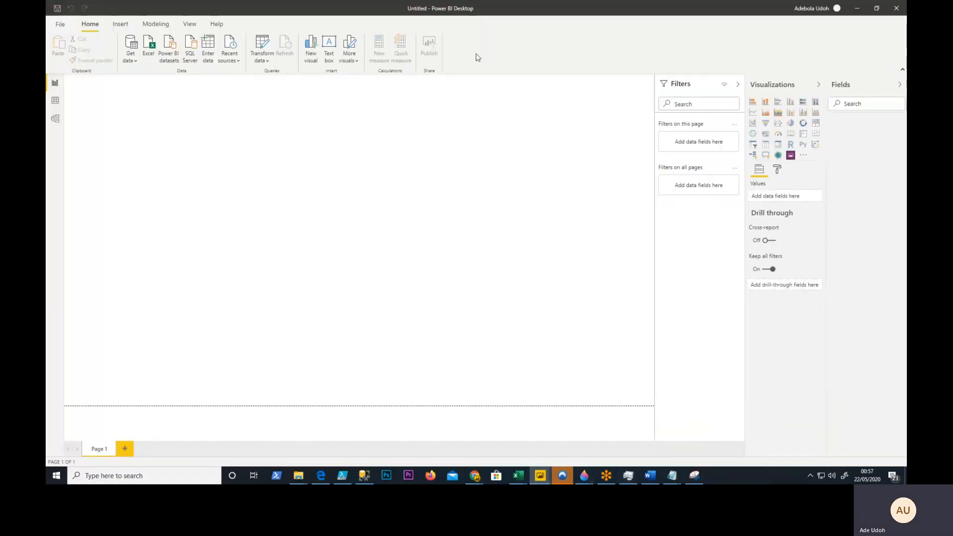
pyautogui.moveTo(416, 13); pyautogui.dragTo(443, 35)
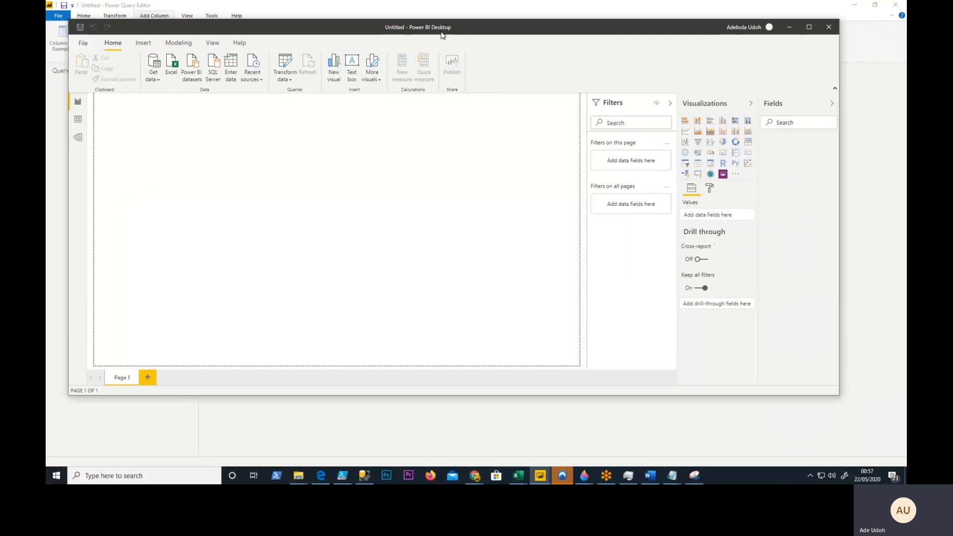
pyautogui.doubleClick(443, 30)
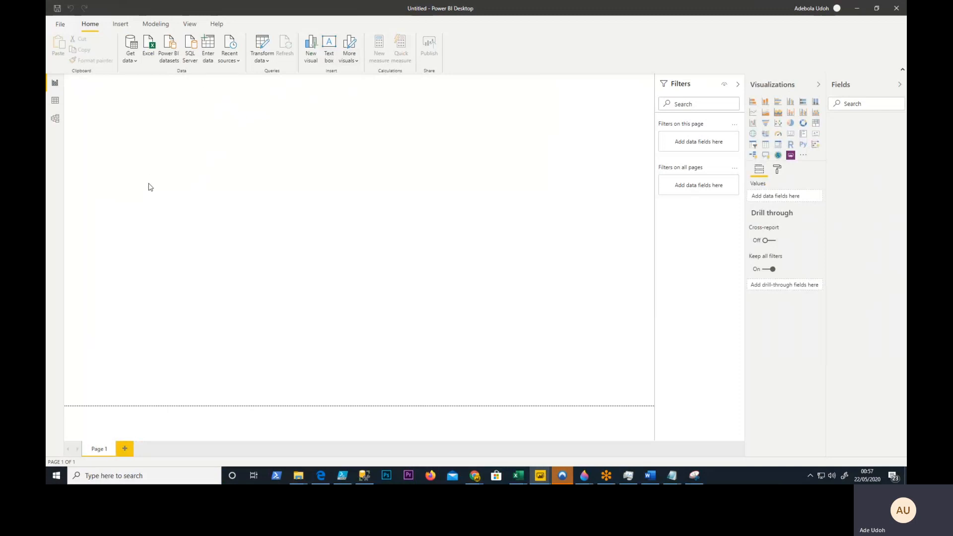
pyautogui.click(263, 61)
pyautogui.click(277, 75)
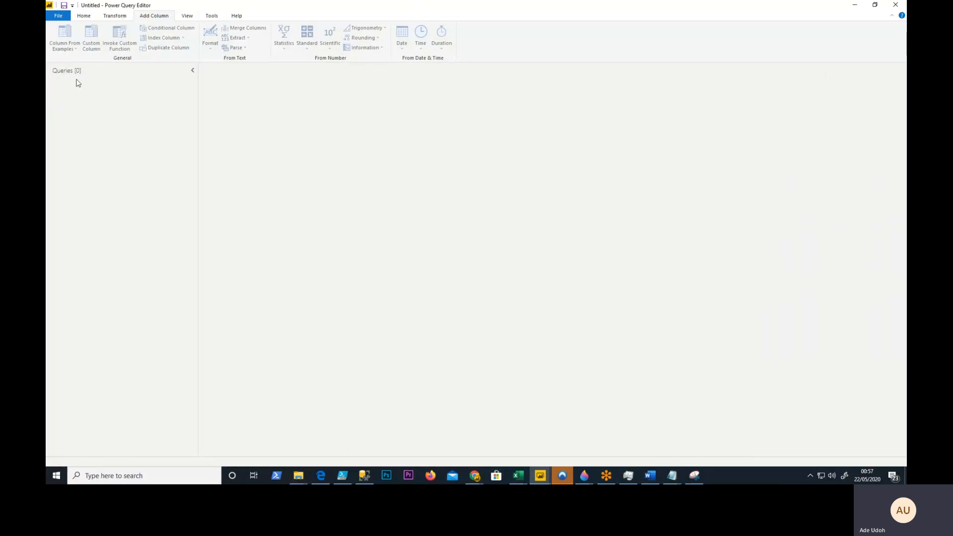
# - Create a new web query from the copied GitHub folder address and load the Files table
pyautogui.click(84, 17)
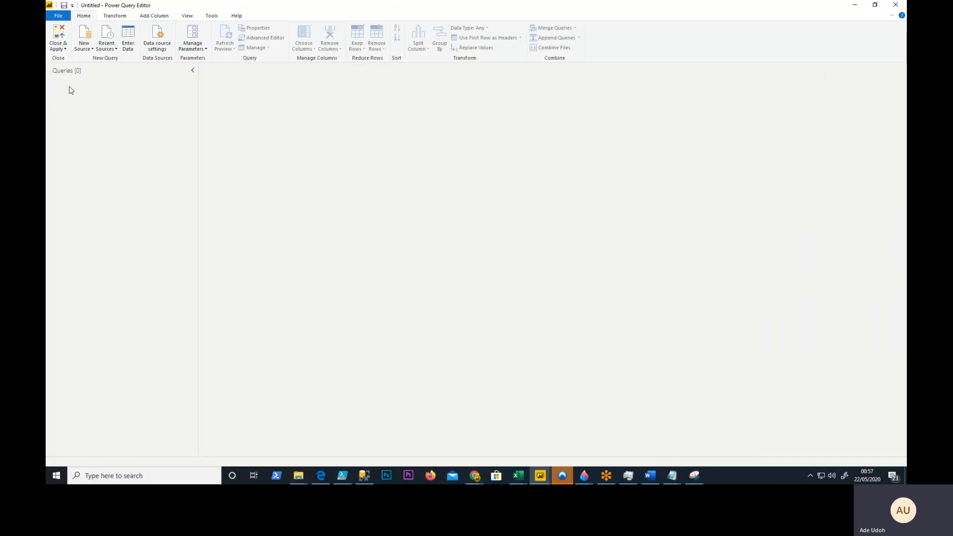
pyautogui.click(90, 48)
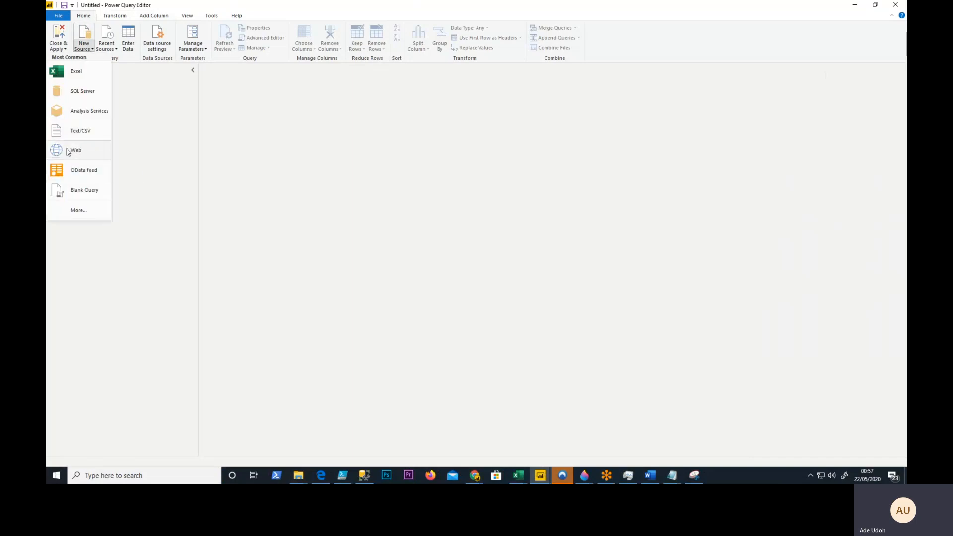
pyautogui.click(72, 151)
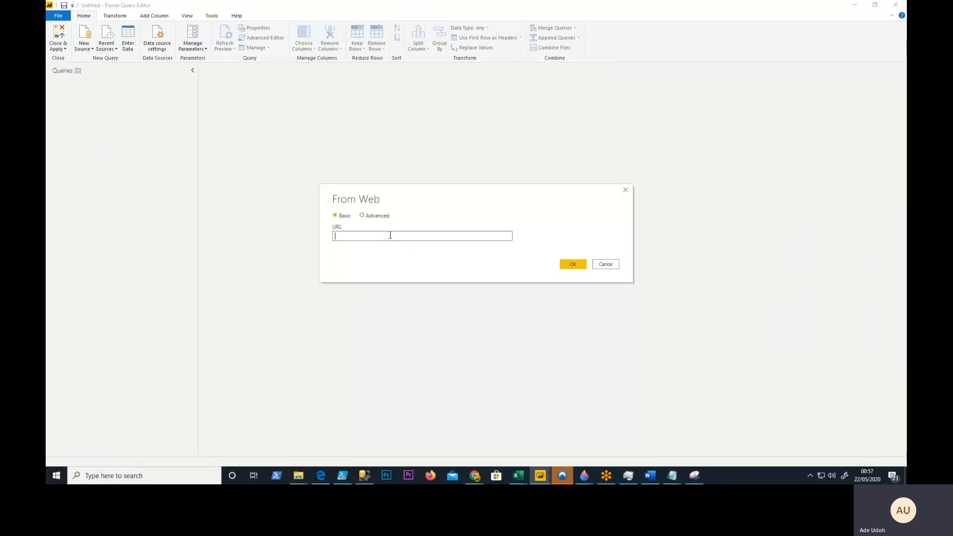
pyautogui.hotkey('ctrl', 'v')
pyautogui.click(571, 265)
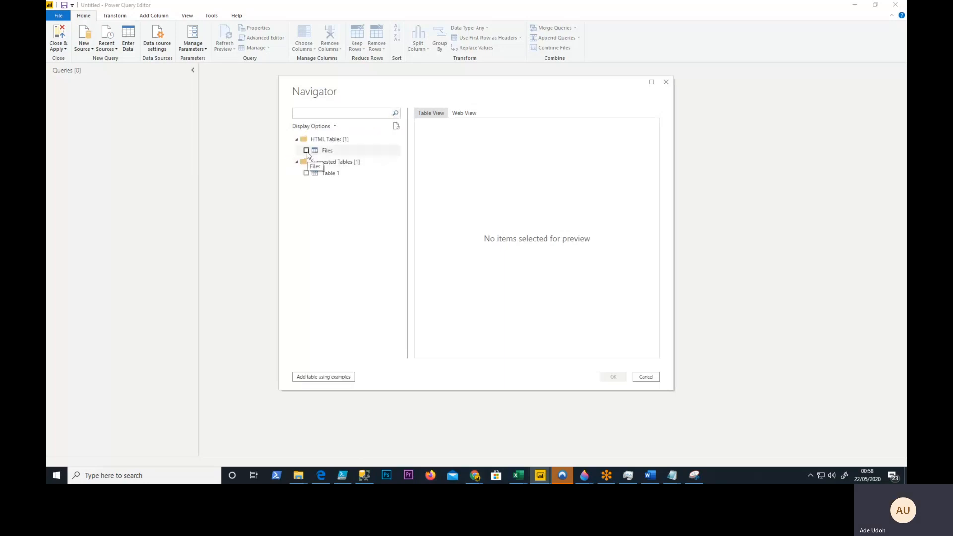
pyautogui.click(306, 152)
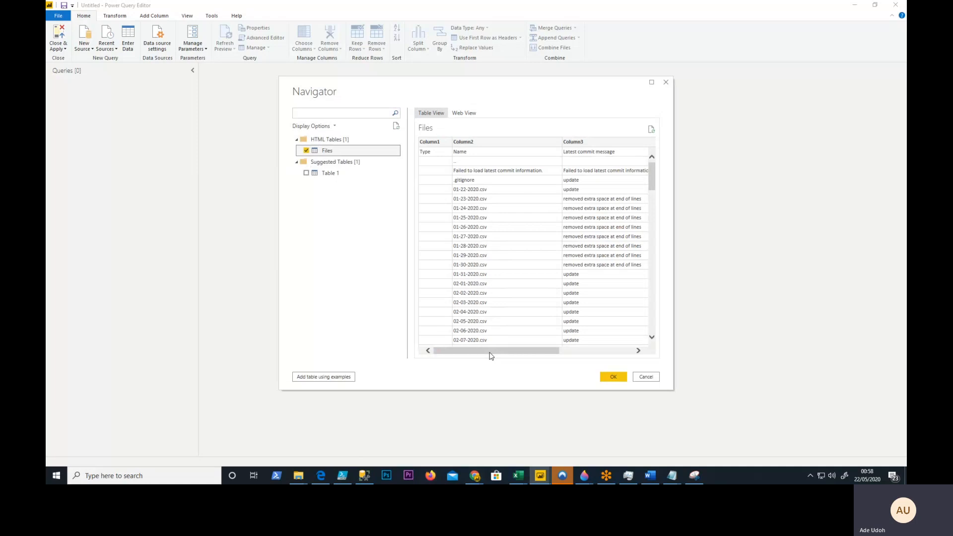
pyautogui.click(615, 377)
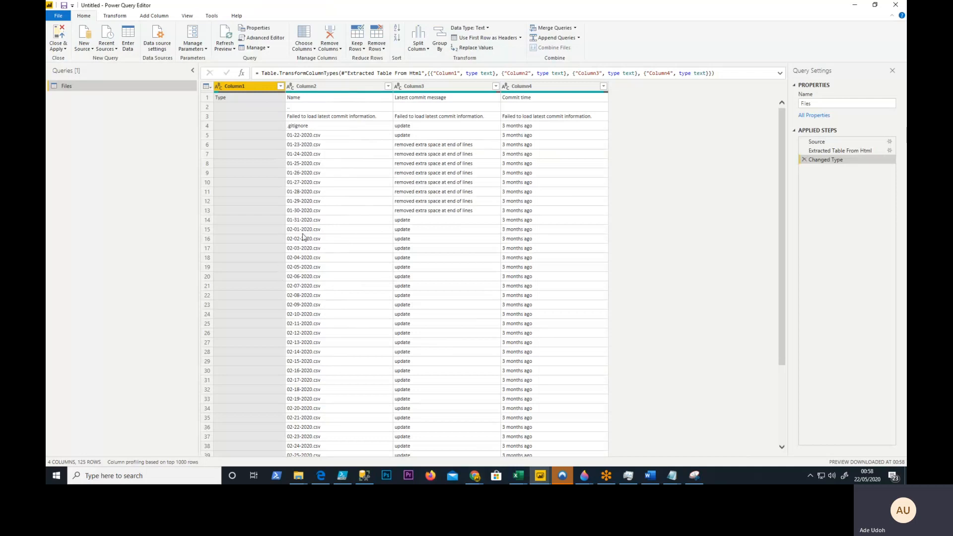
# - Remove all columns except Column2 from the Files query and promote the first row to headers
pyautogui.click(311, 89)
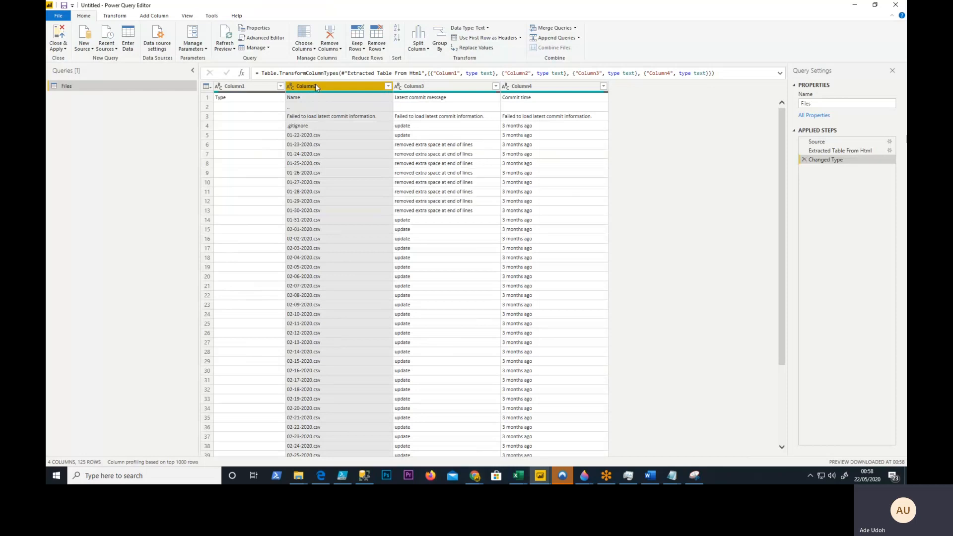
pyautogui.click(341, 50)
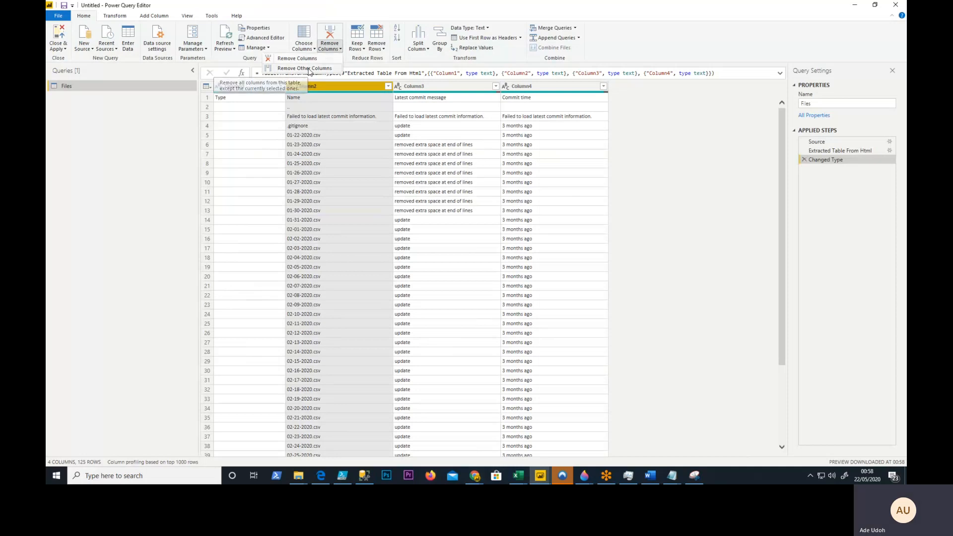
pyautogui.click(309, 69)
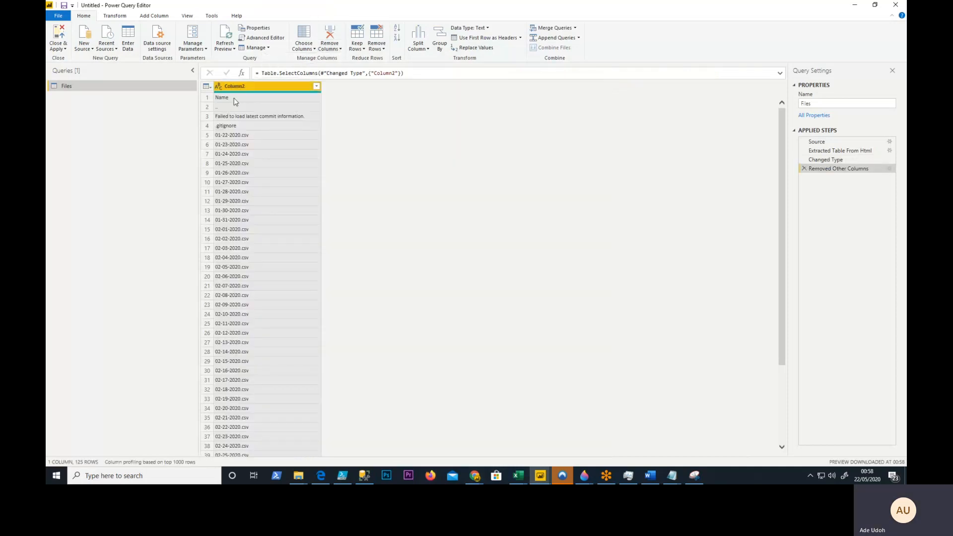
pyautogui.click(480, 40)
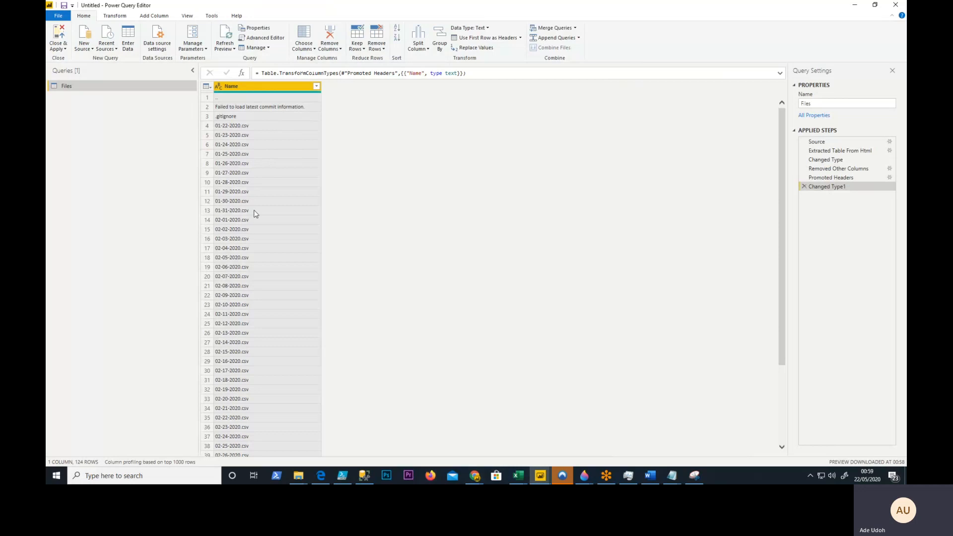
# - Filter the Name column to exclude "..", ".gitignore", "Failed to load latest commit information." and "README.md"
pyautogui.scroll(-20, 246, 366)
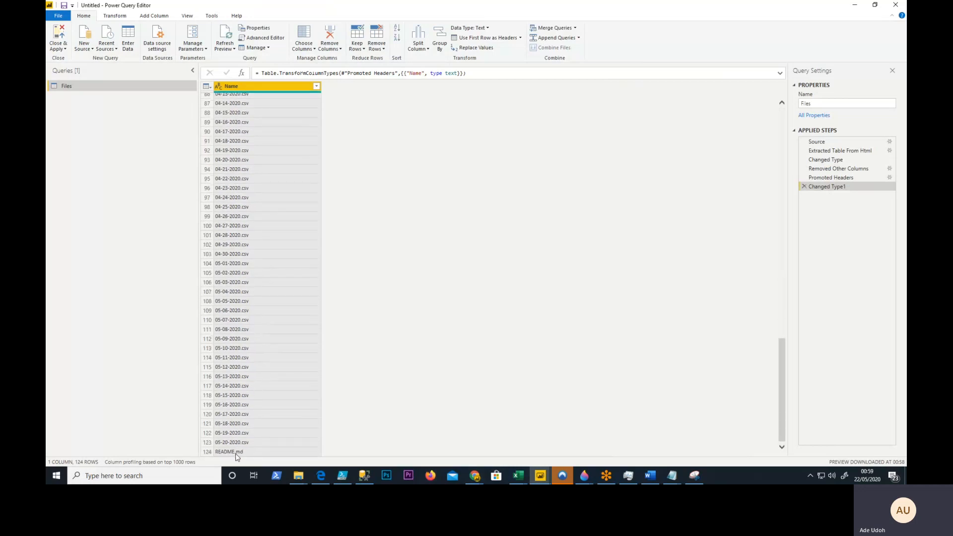
pyautogui.scroll(20, 251, 348)
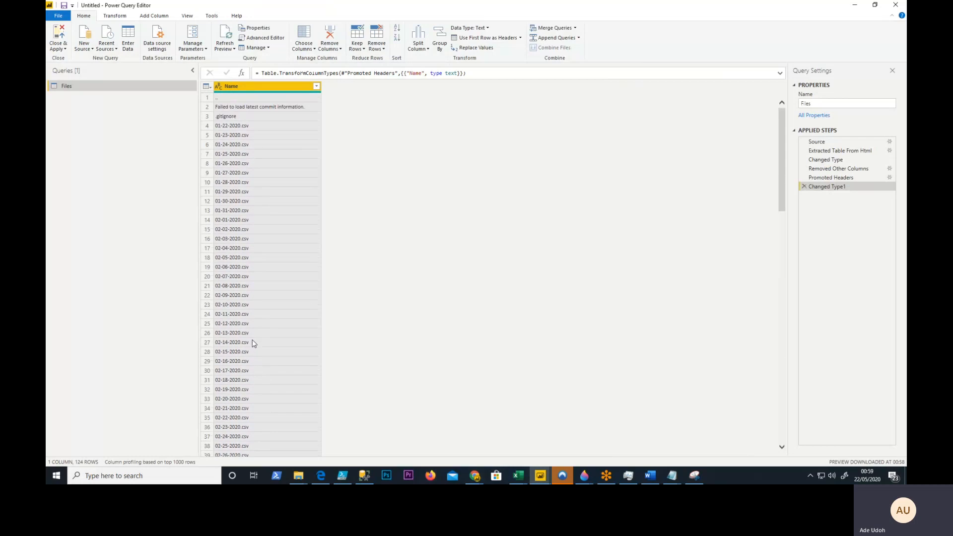
pyautogui.click(317, 87)
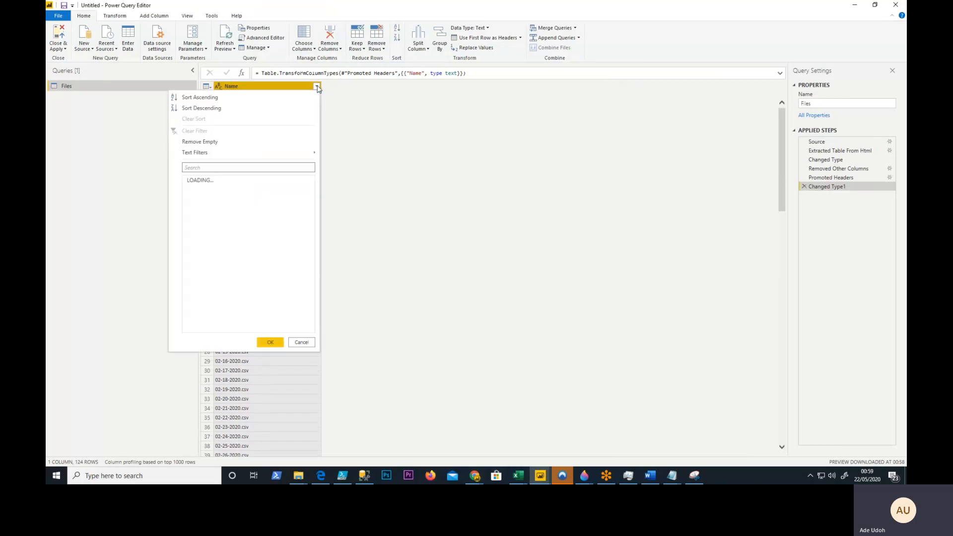
pyautogui.click(190, 189)
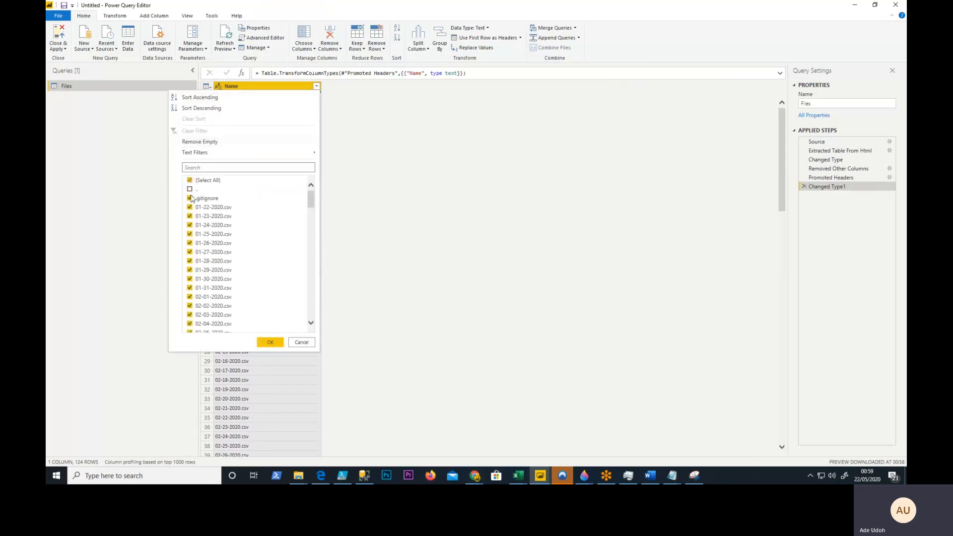
pyautogui.click(189, 198)
pyautogui.moveTo(311, 197); pyautogui.dragTo(311, 308)
pyautogui.click(190, 319)
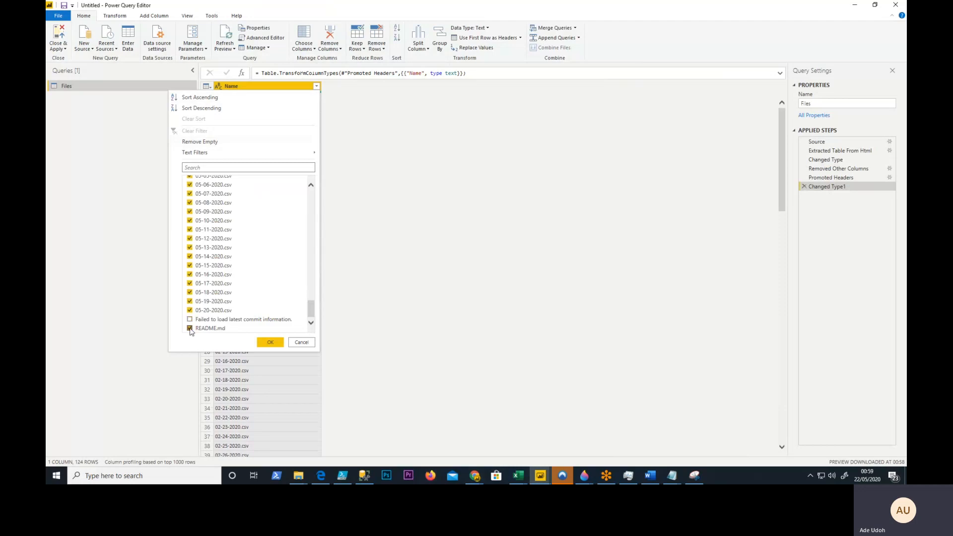
pyautogui.click(189, 328)
pyautogui.click(270, 343)
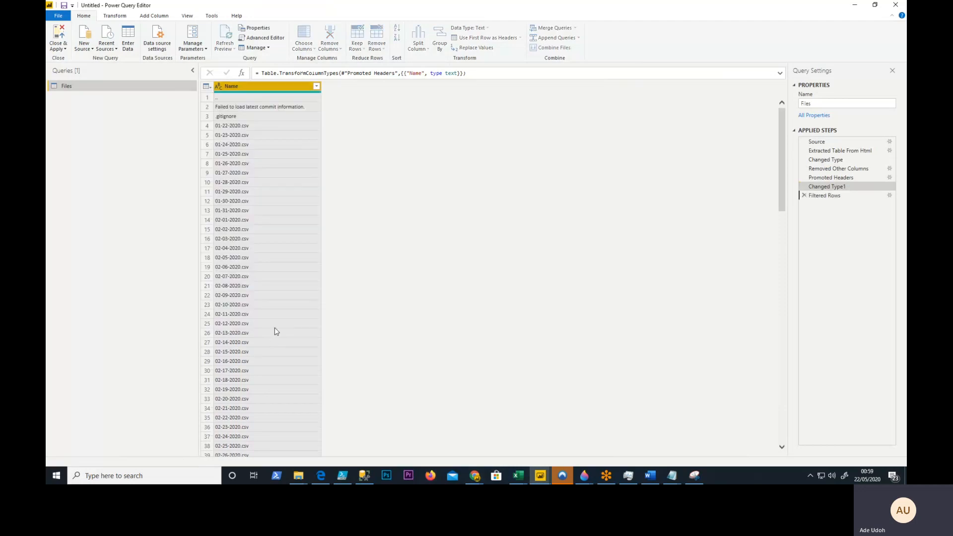
pyautogui.moveTo(783, 142); pyautogui.dragTo(775, 102)
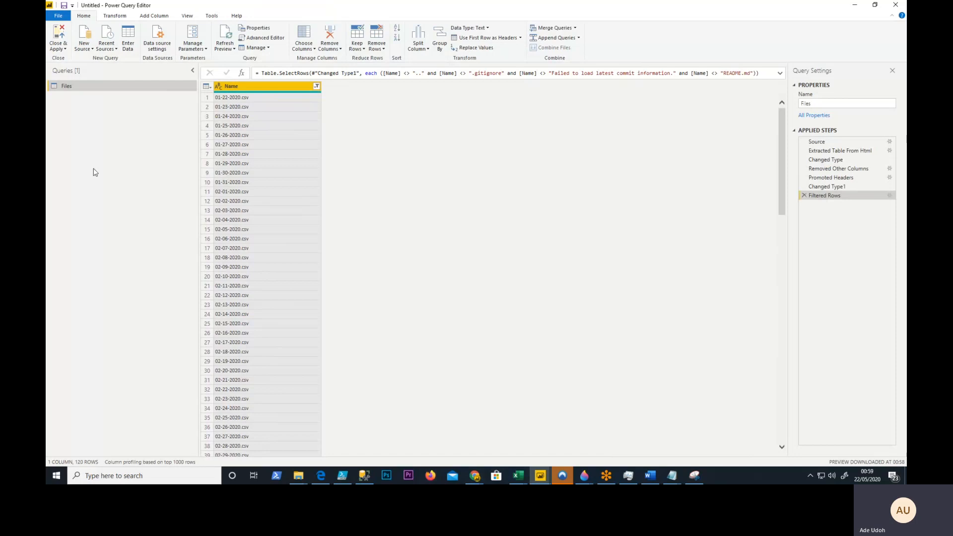
pyautogui.moveTo(783, 125); pyautogui.dragTo(778, 359)
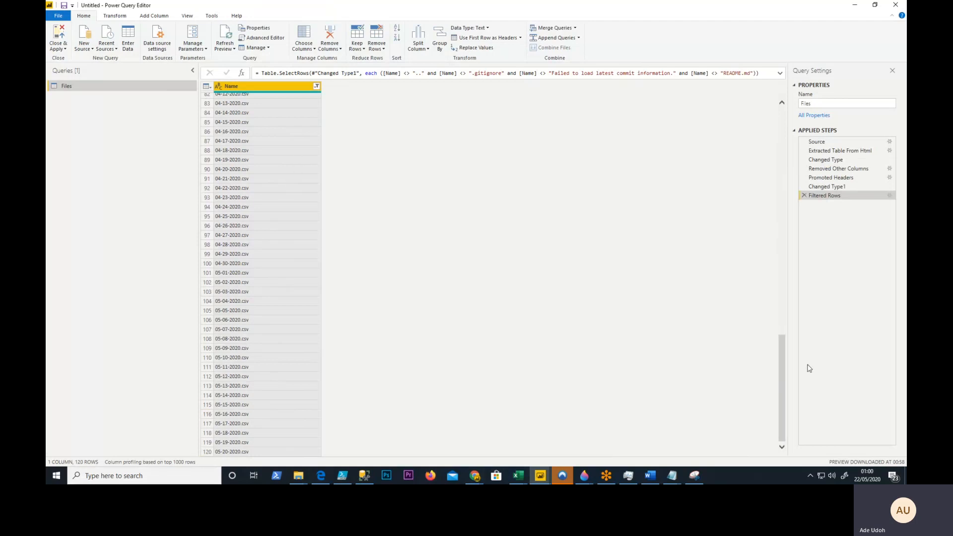
pyautogui.moveTo(778, 370); pyautogui.dragTo(780, 144)
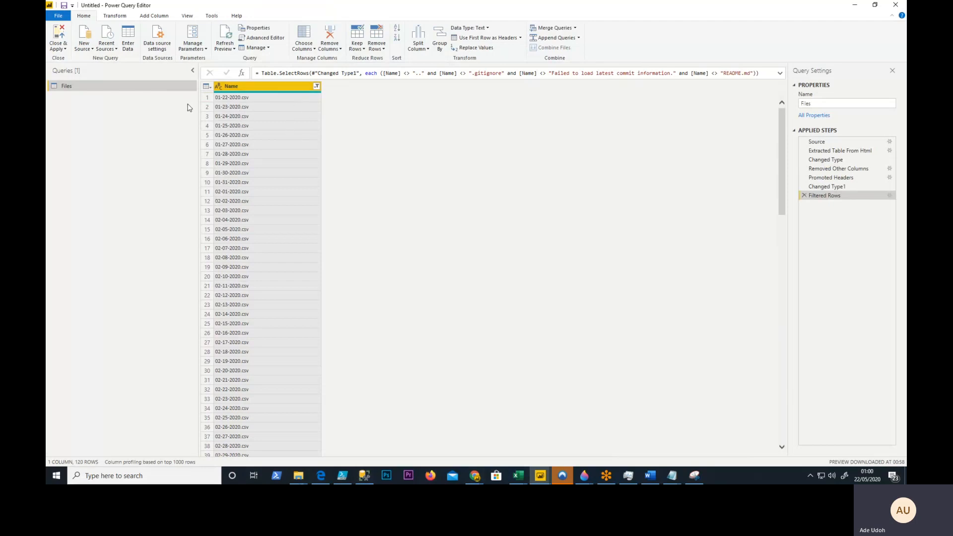
# - Switch to Chrome, copy the address of the raw 01-22-2020.csv file, and return to the Power Query Editor
pyautogui.click(471, 479)
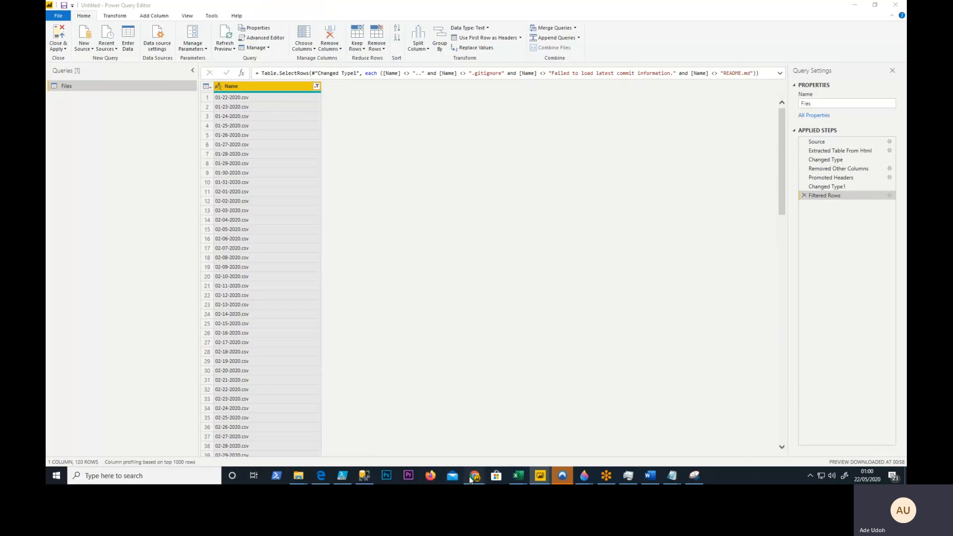
pyautogui.click(454, 413)
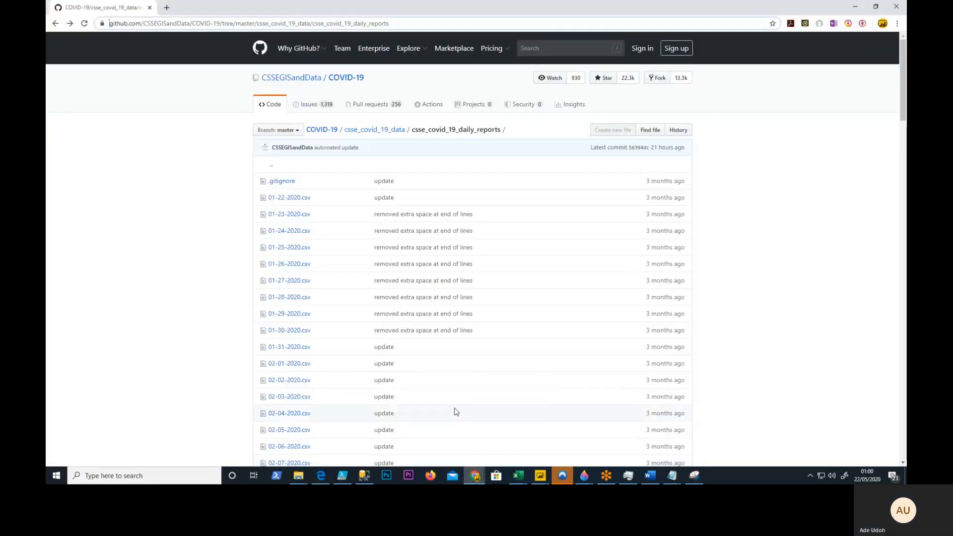
pyautogui.click(285, 200)
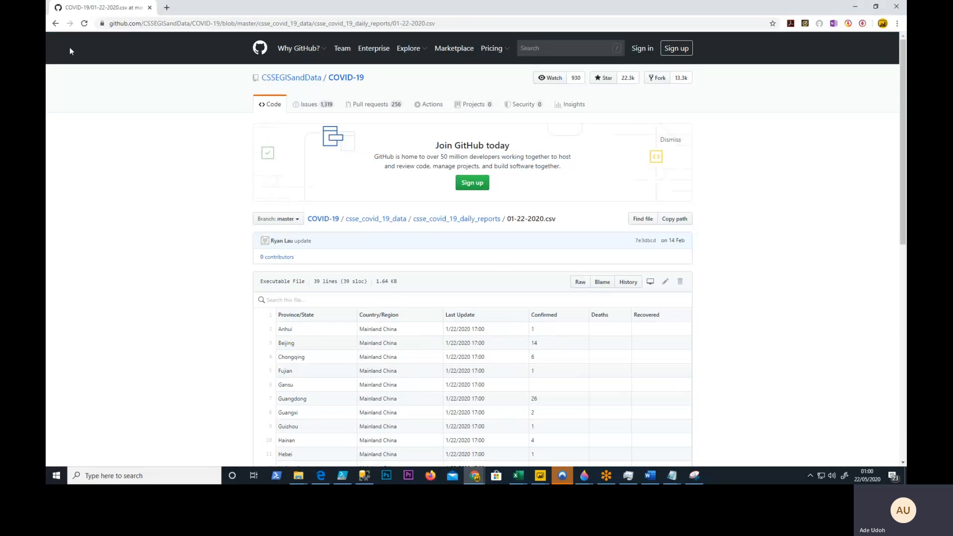
pyautogui.click(579, 281)
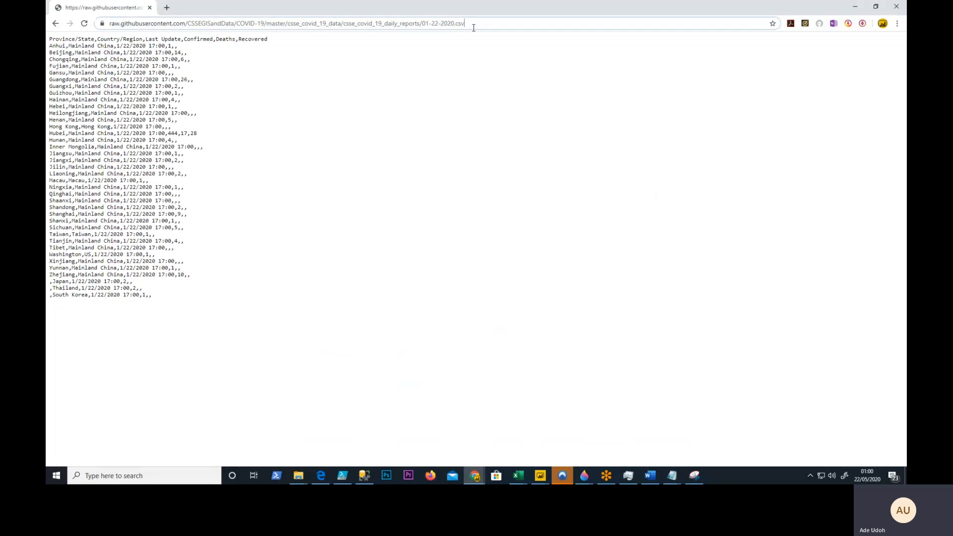
pyautogui.click(472, 29)
pyautogui.hotkey('ctrl', 'c')
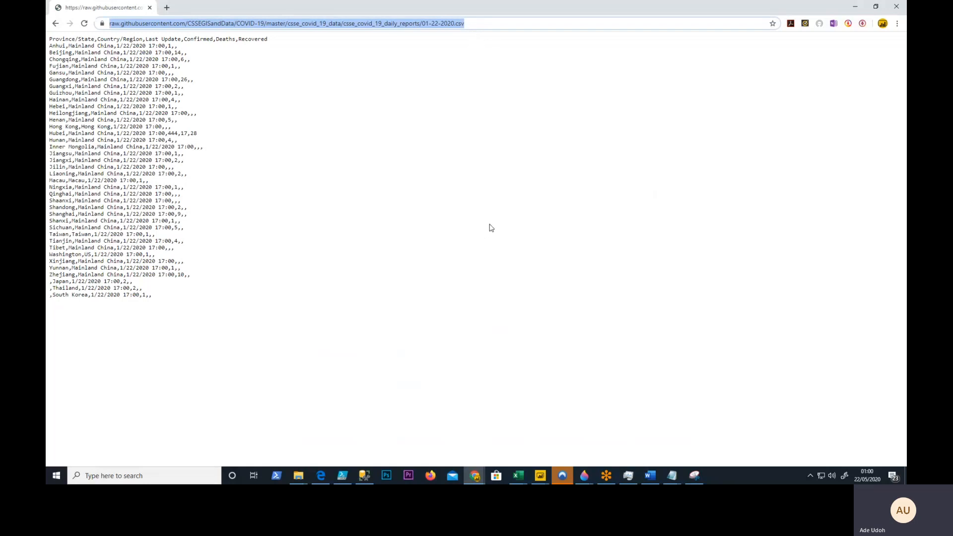
pyautogui.click(855, 8)
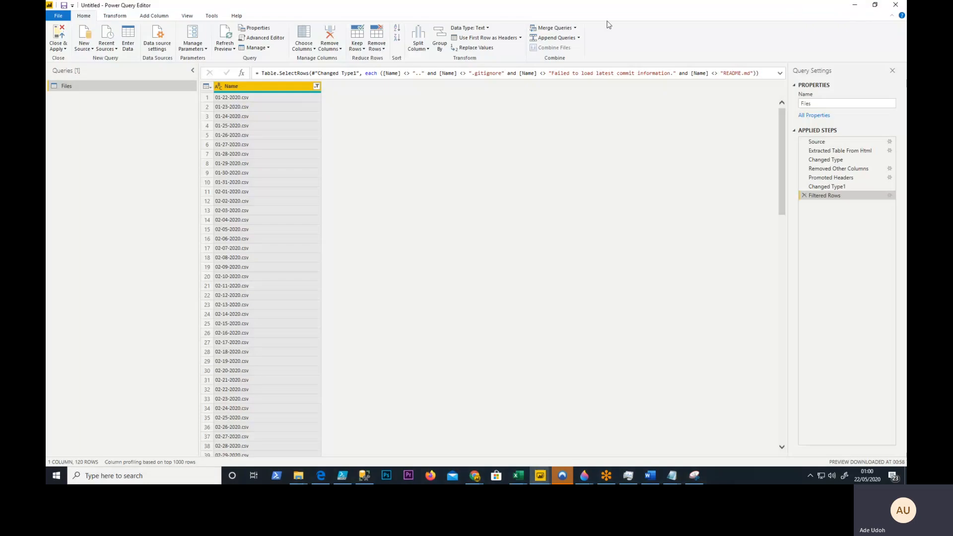
# - Create a new web query from the copied raw 01-22-2020.csv address and load the previewed table with its detected settings
pyautogui.click(82, 49)
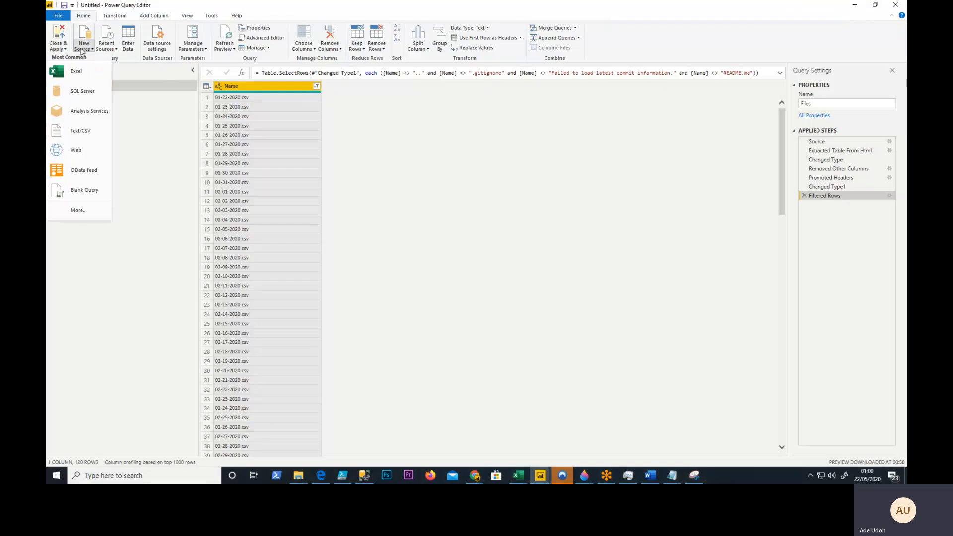
pyautogui.click(77, 150)
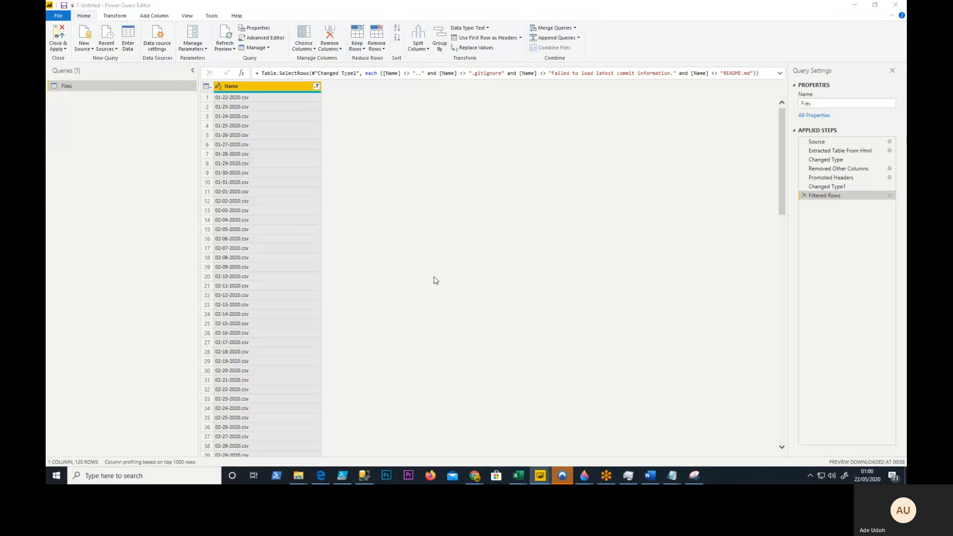
pyautogui.hotkey('ctrl', 'v')
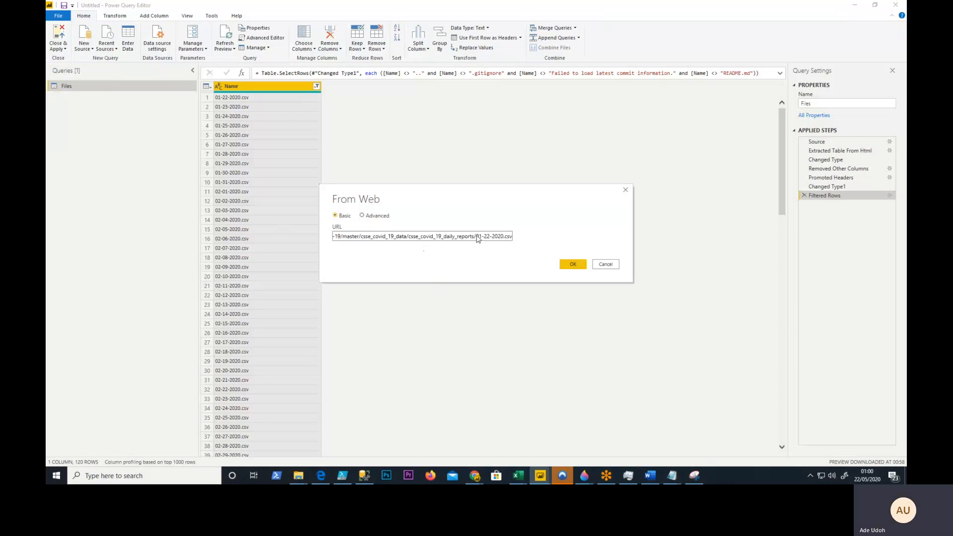
pyautogui.click(576, 267)
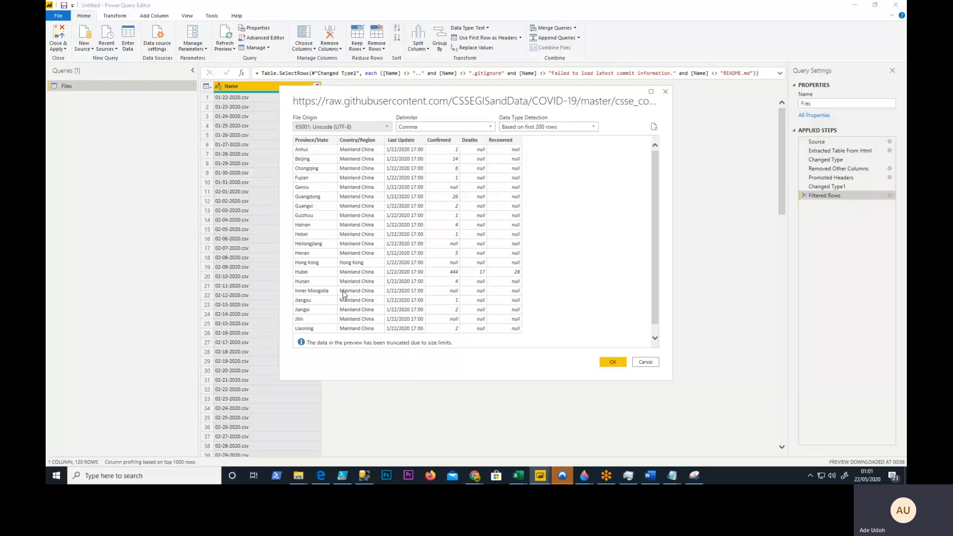
pyautogui.click(620, 364)
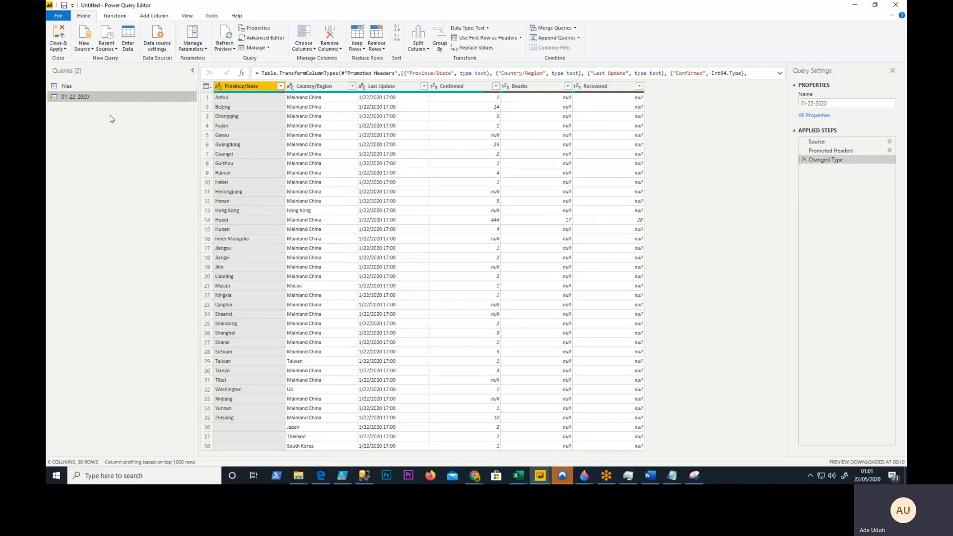
# - In the 01-22-2020 query, add a custom column that joins Province/State and Country/Region with "," as the separator
pyautogui.click(67, 86)
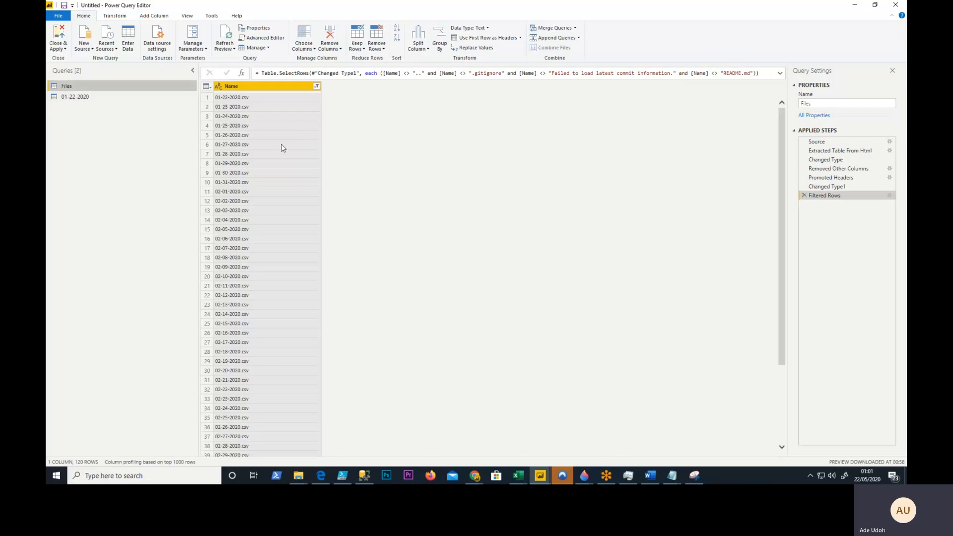
pyautogui.click(80, 97)
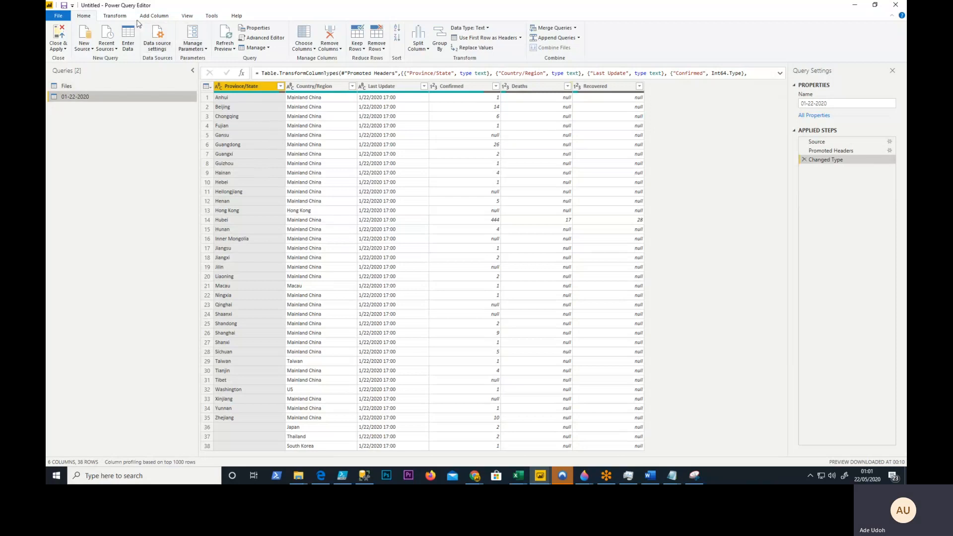
pyautogui.click(154, 16)
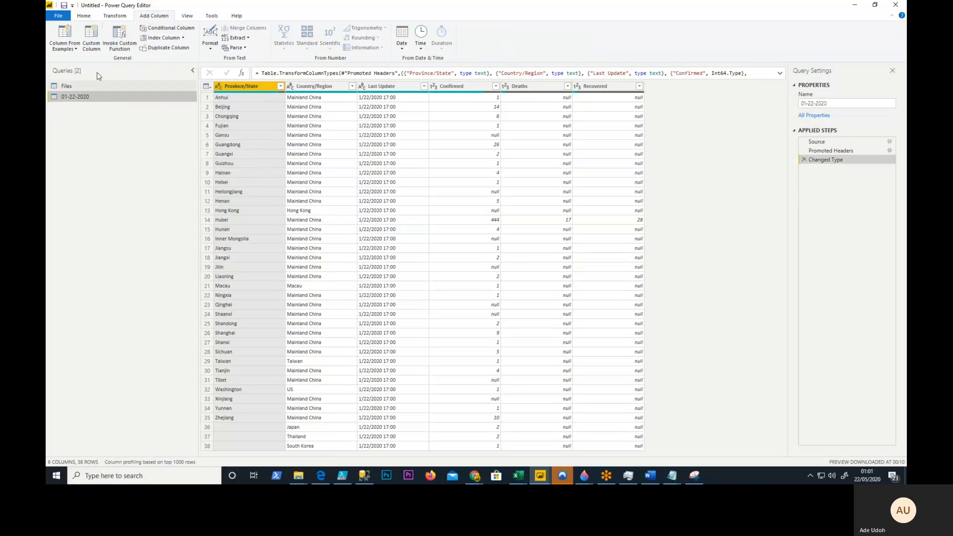
pyautogui.click(97, 44)
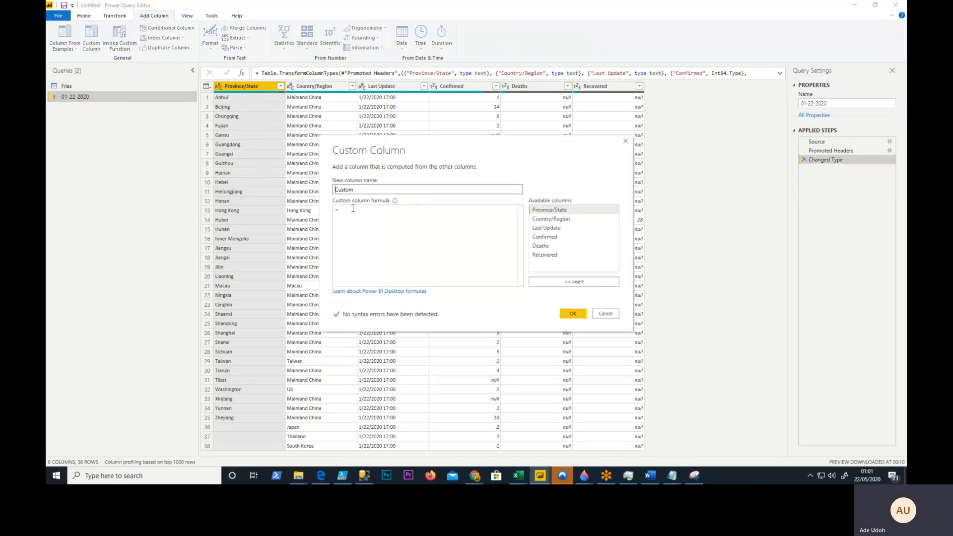
pyautogui.click(353, 209)
pyautogui.click(554, 212)
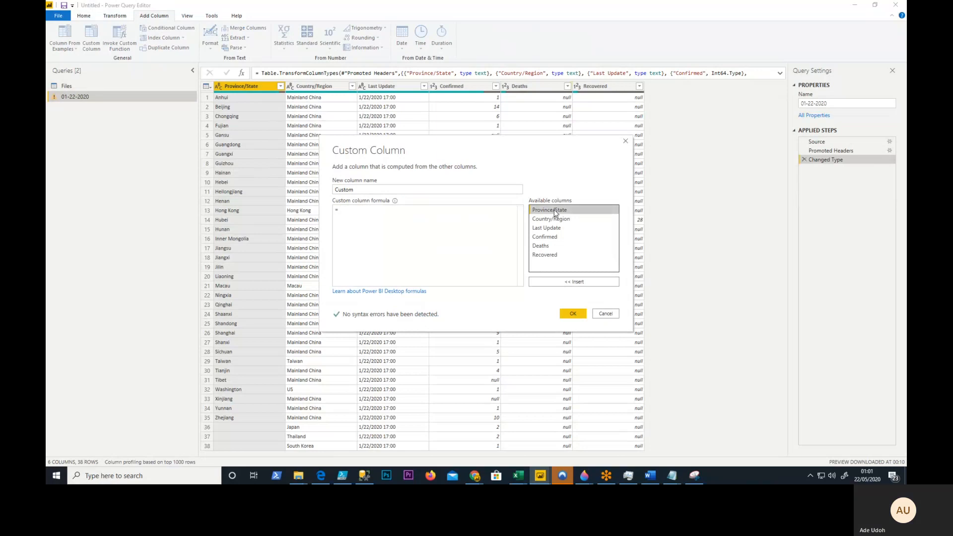
pyautogui.doubleClick(554, 211)
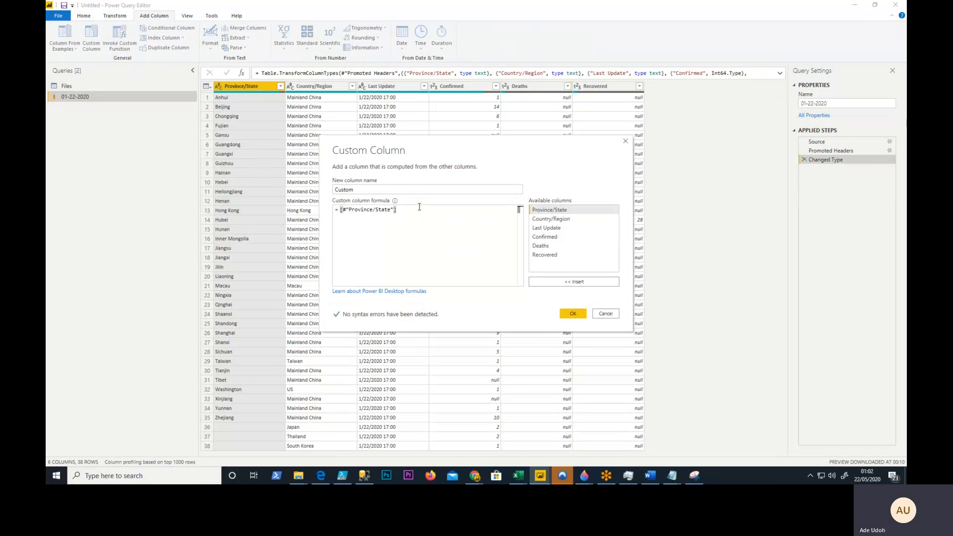
pyautogui.write('&')
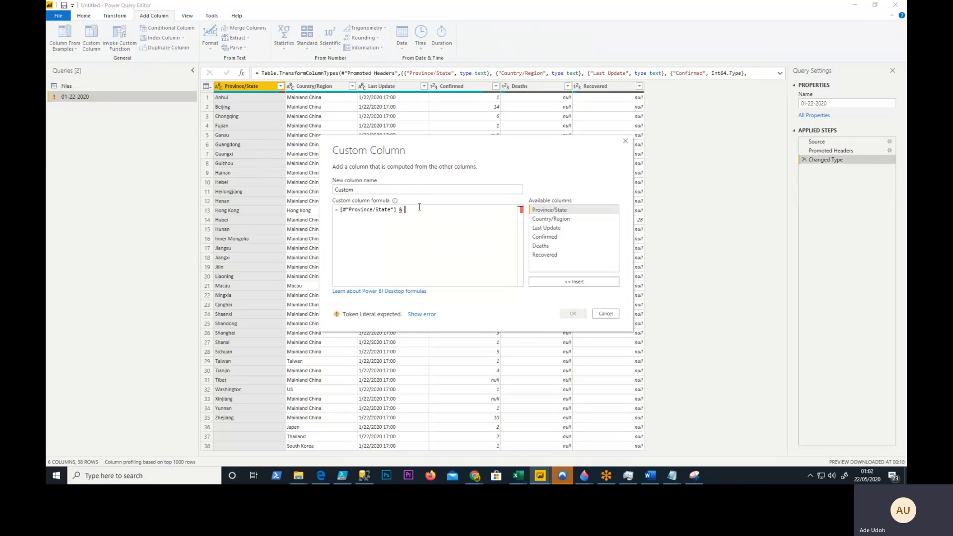
pyautogui.write(' ",')
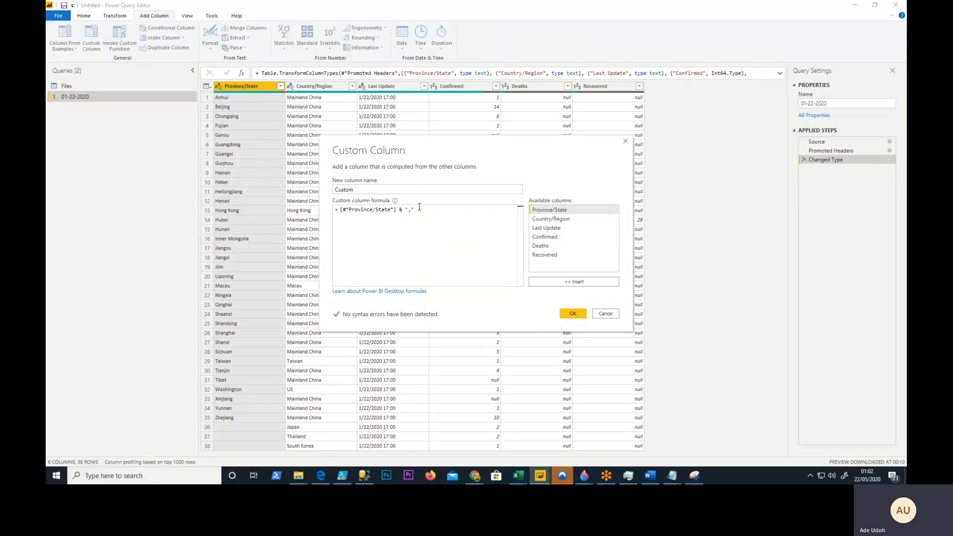
pyautogui.click(437, 213)
pyautogui.write('&')
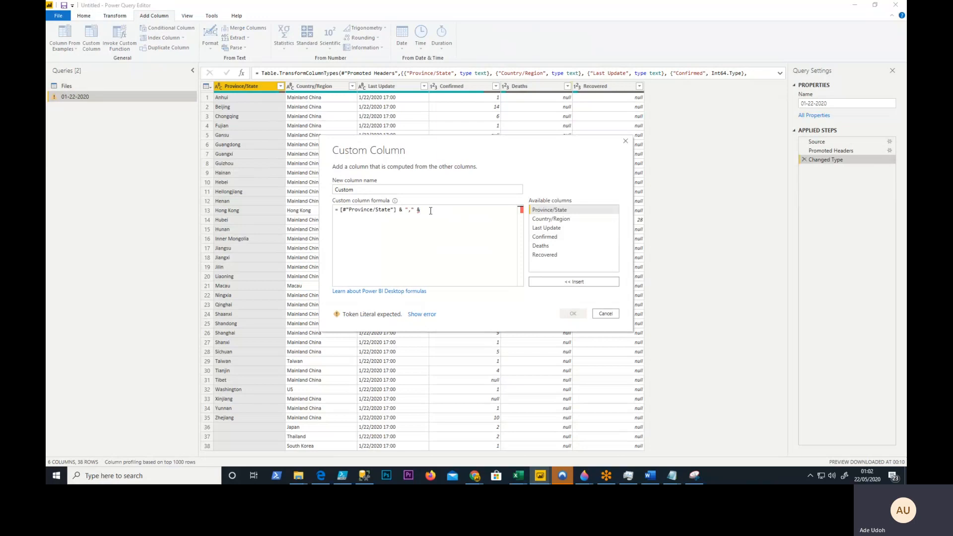
pyautogui.doubleClick(549, 220)
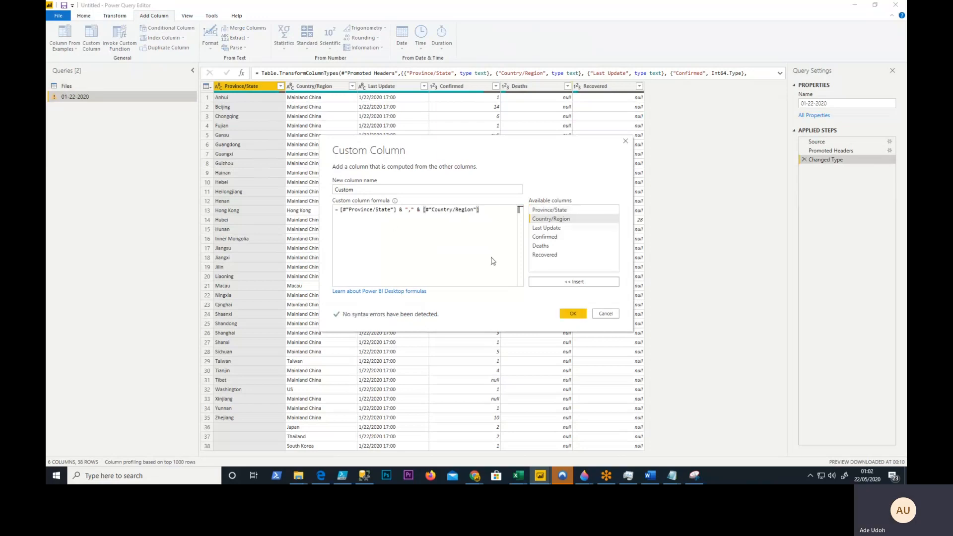
pyautogui.click(574, 315)
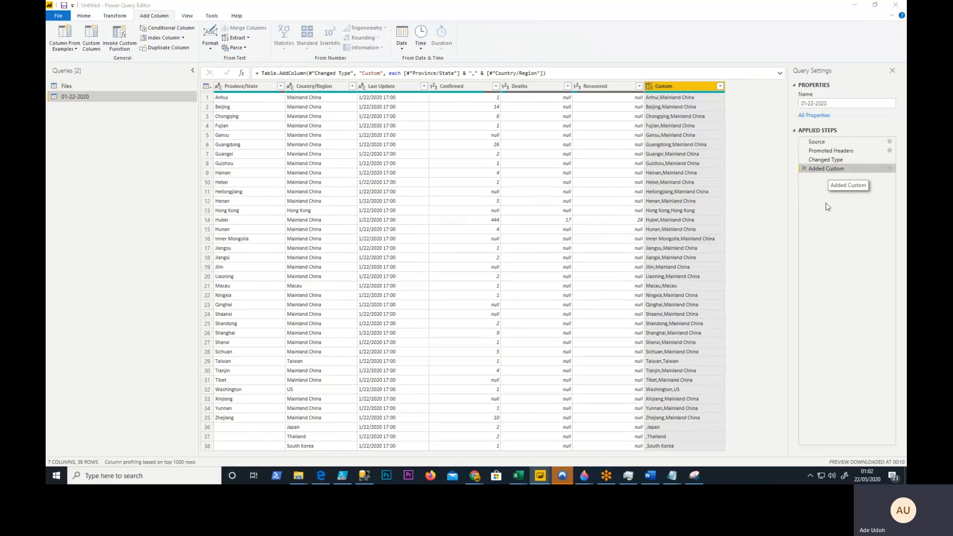
# - Edit the custom column formula's separator, first to " , " and finally to ", " with a space only after the comma
pyautogui.click(408, 210)
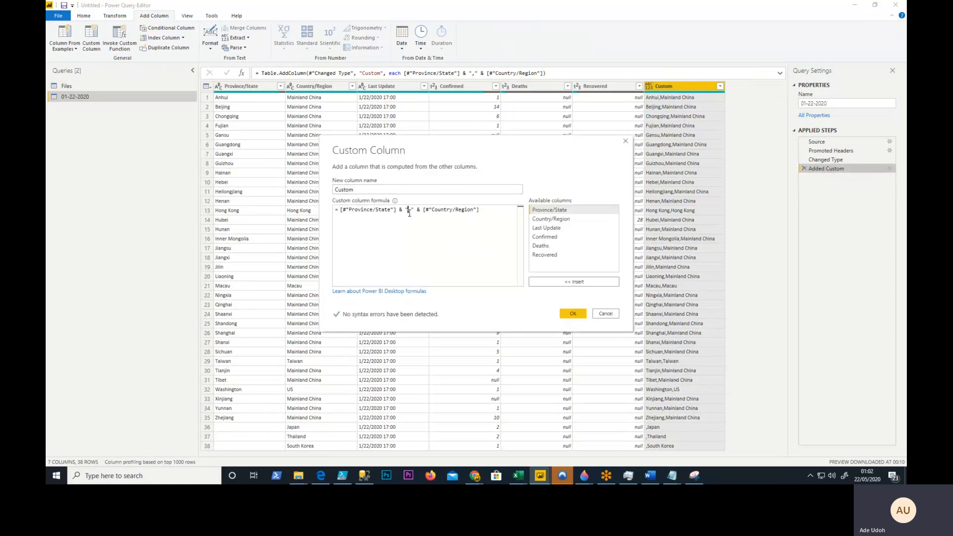
pyautogui.click(415, 212)
pyautogui.click(437, 234)
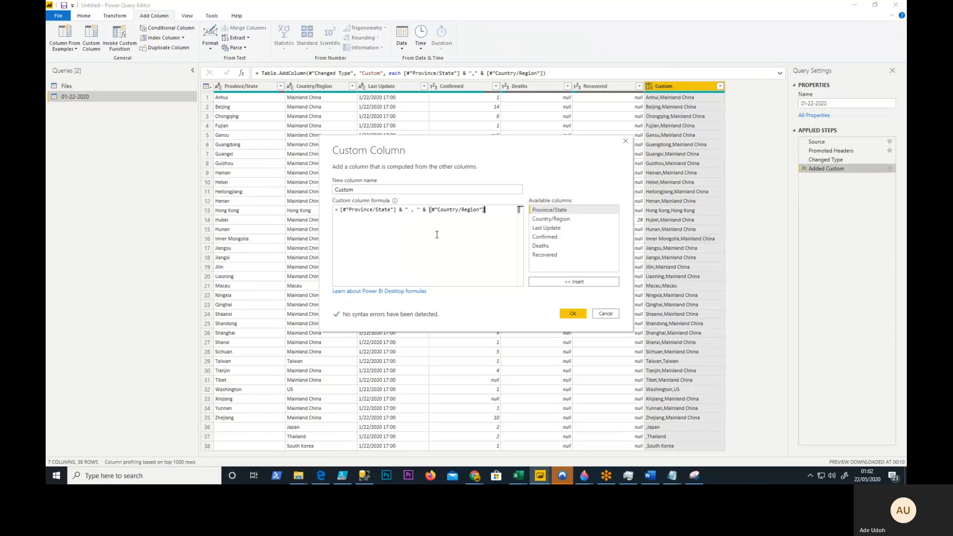
pyautogui.click(566, 317)
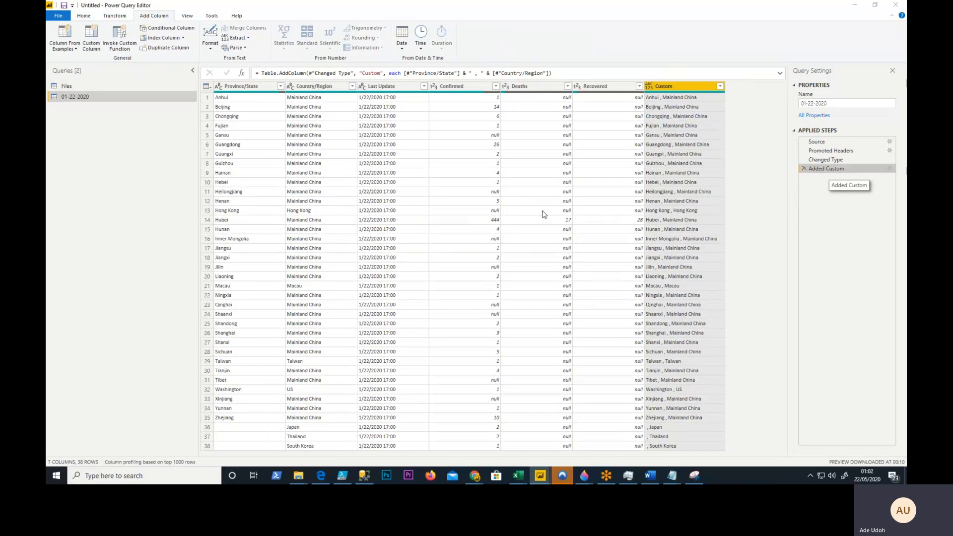
pyautogui.click(412, 211)
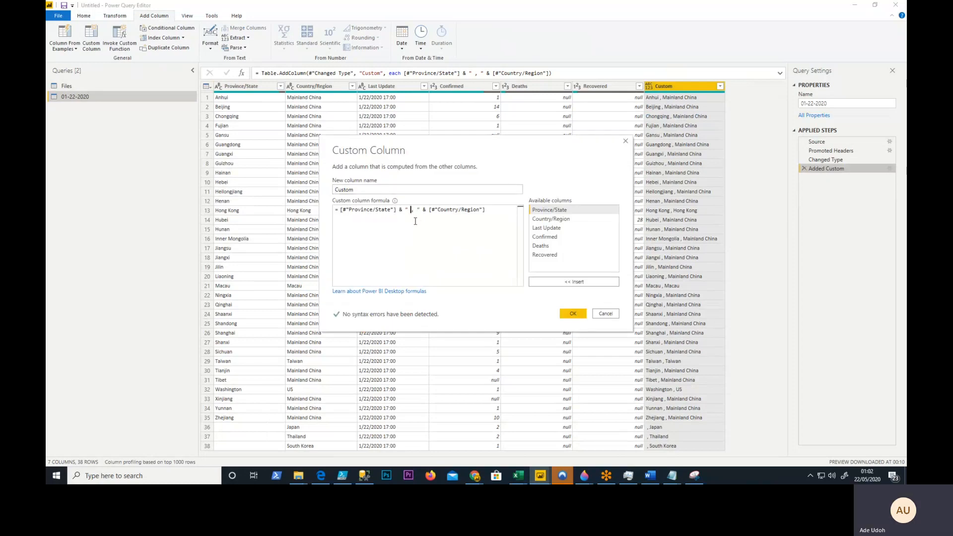
pyautogui.click(572, 314)
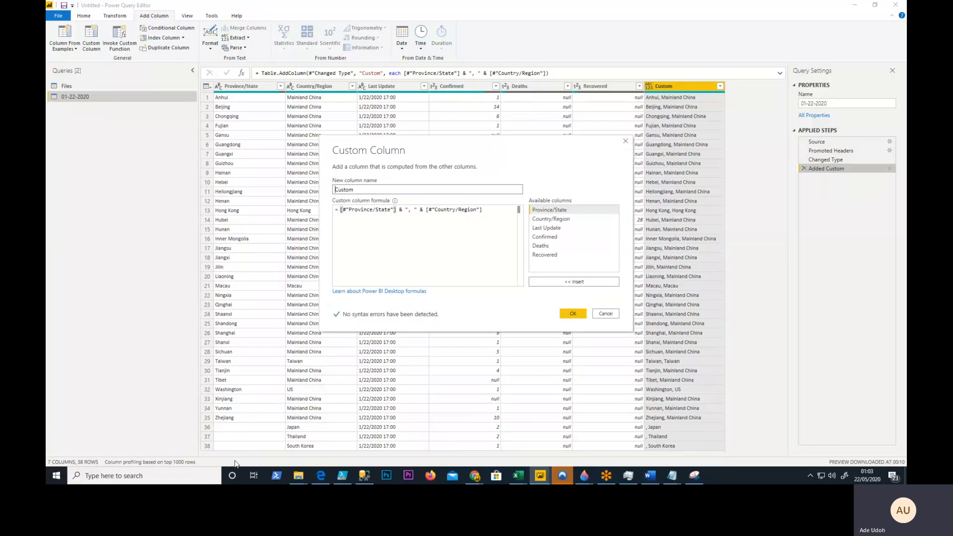
# - Replace the custom column formula with: if Text.Length([#"Province/State"]) = 0 then [#"Country/Region"] else [#"Province/State"] & ", " & [#"Country/Region"]
pyautogui.moveTo(483, 210); pyautogui.dragTo(334, 209)
pyautogui.click(481, 211)
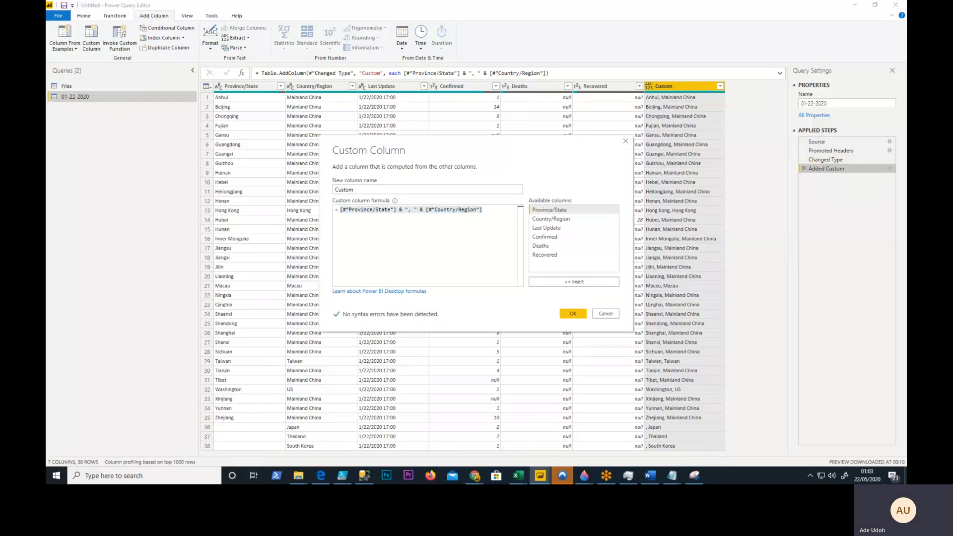
pyautogui.click(444, 223)
pyautogui.moveTo(483, 210); pyautogui.dragTo(341, 209)
pyautogui.write('if Text.Length([#"Province/State"]) = 0 then [#"Country/Region"] else [#"Province/State"] & ", " & [#"Country/Region"]')
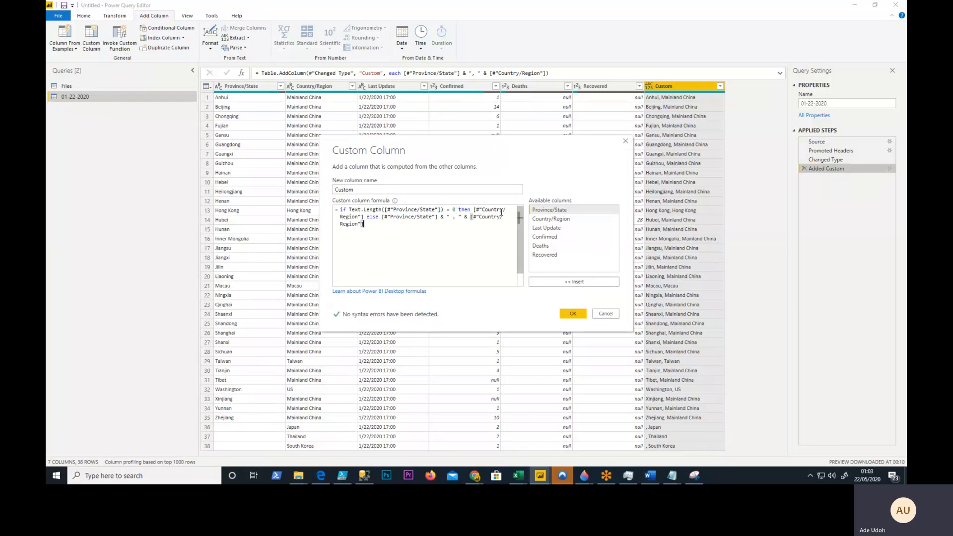
pyautogui.moveTo(379, 218); pyautogui.dragTo(500, 224)
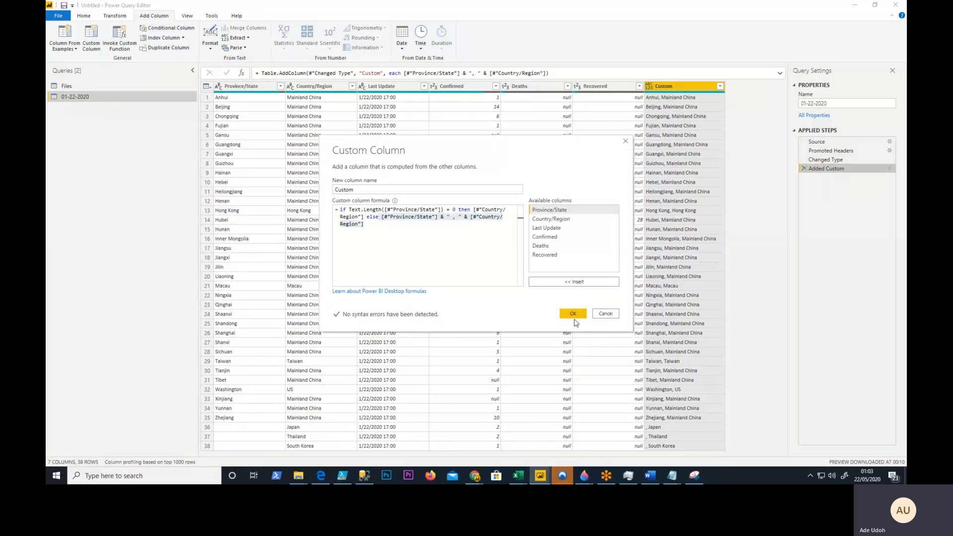
pyautogui.click(453, 219)
pyautogui.press('Delete')
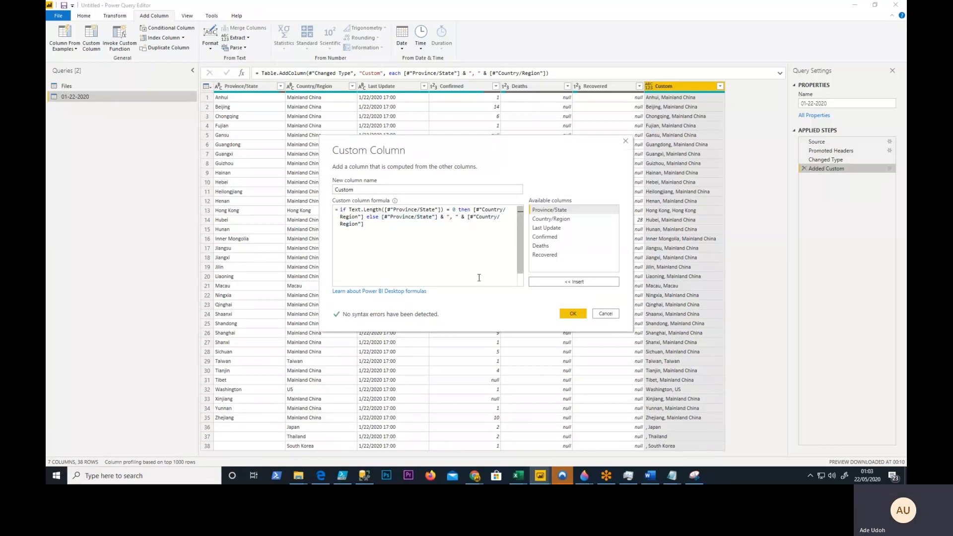
pyautogui.click(571, 314)
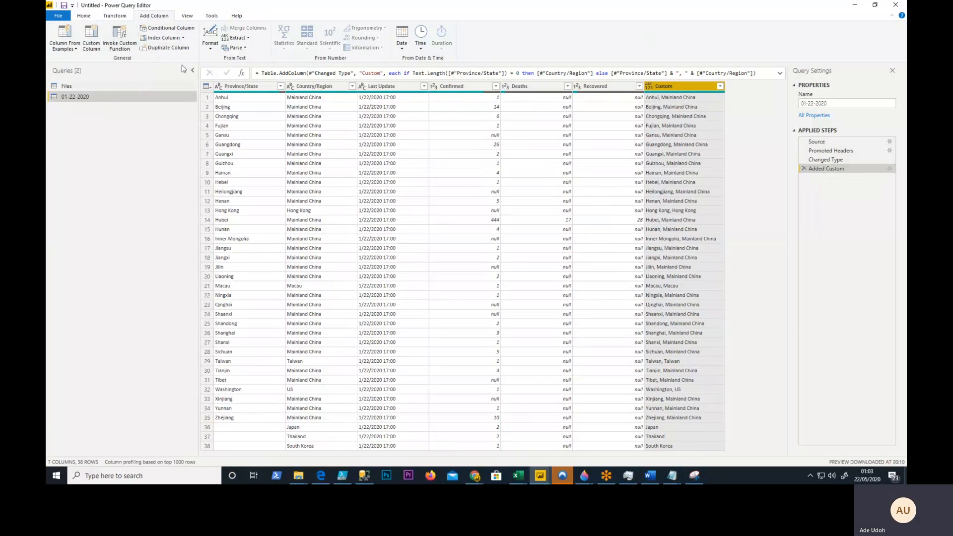
# - Trim the leading and trailing spaces from the text in the Custom column
pyautogui.click(116, 15)
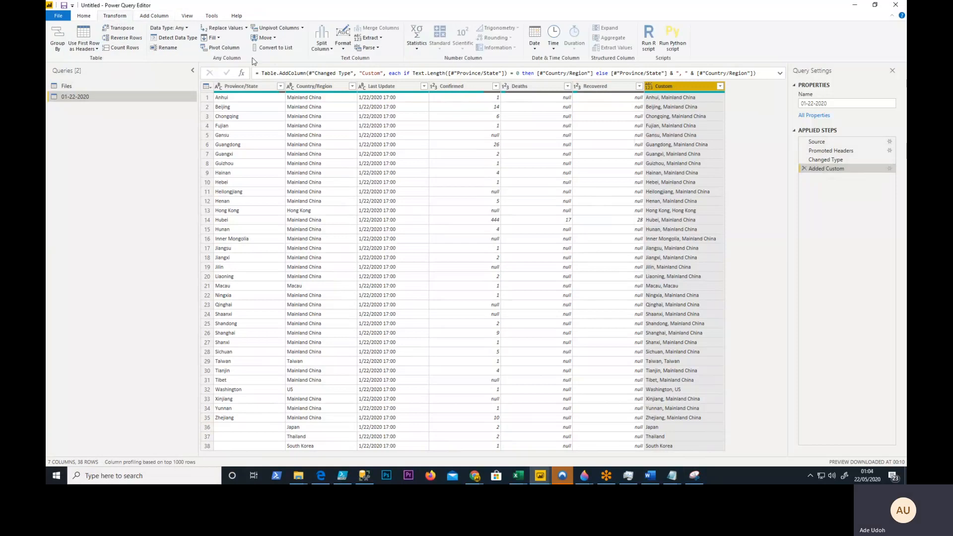
pyautogui.click(343, 47)
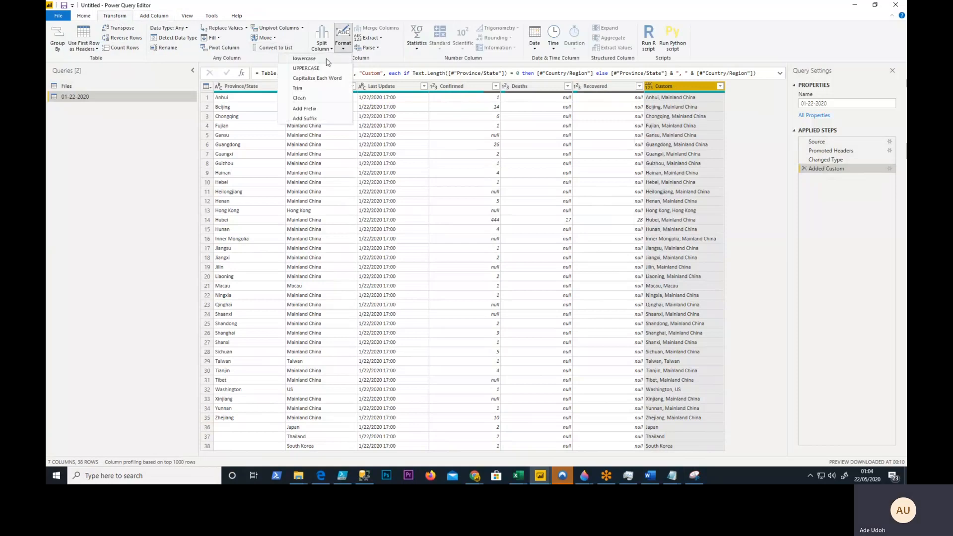
pyautogui.click(297, 89)
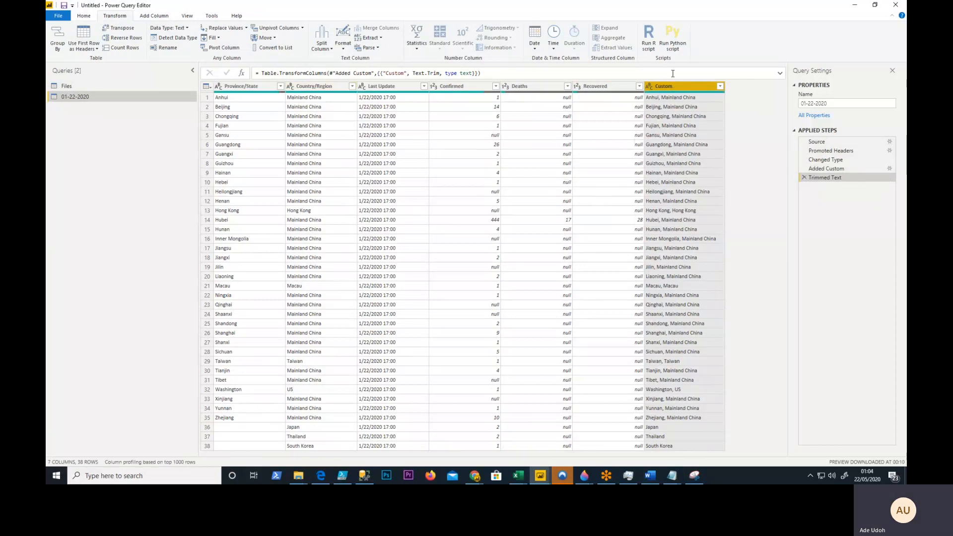
# - Rename the Custom column as State/Country
pyautogui.doubleClick(674, 88)
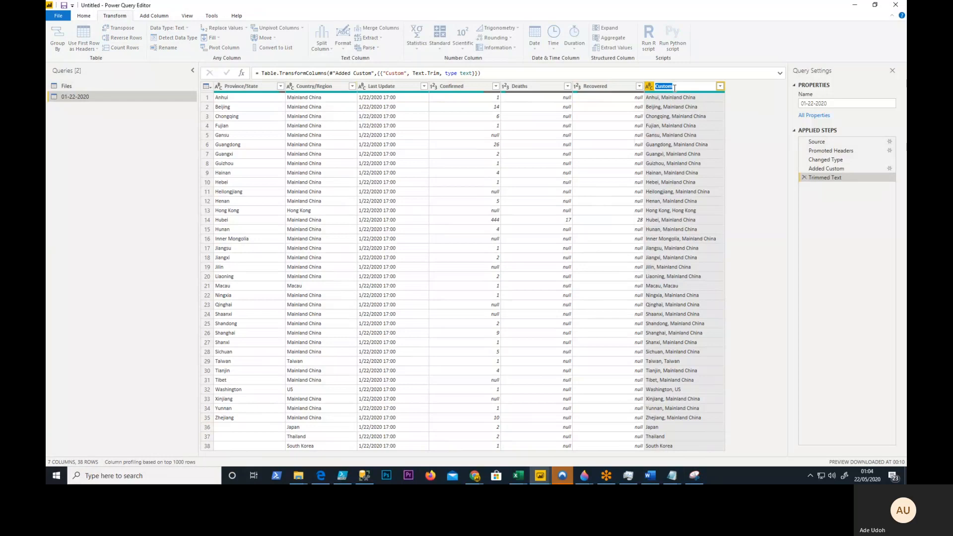
pyautogui.write('State')
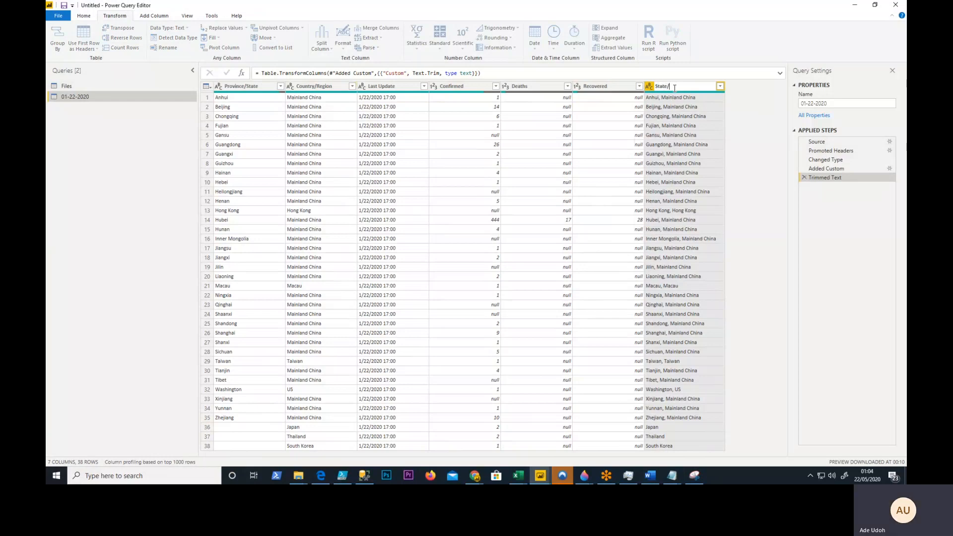
pyautogui.write('/Country')
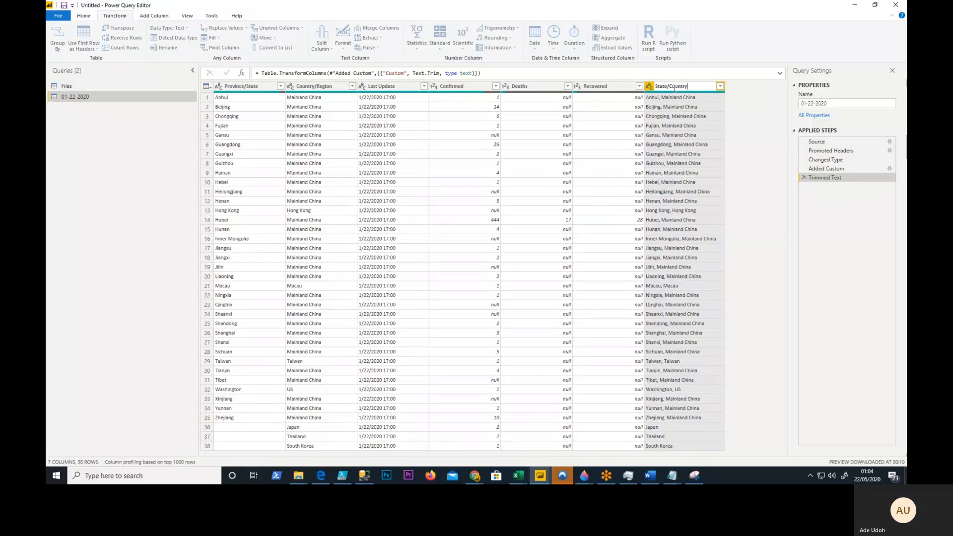
pyautogui.press('Return')
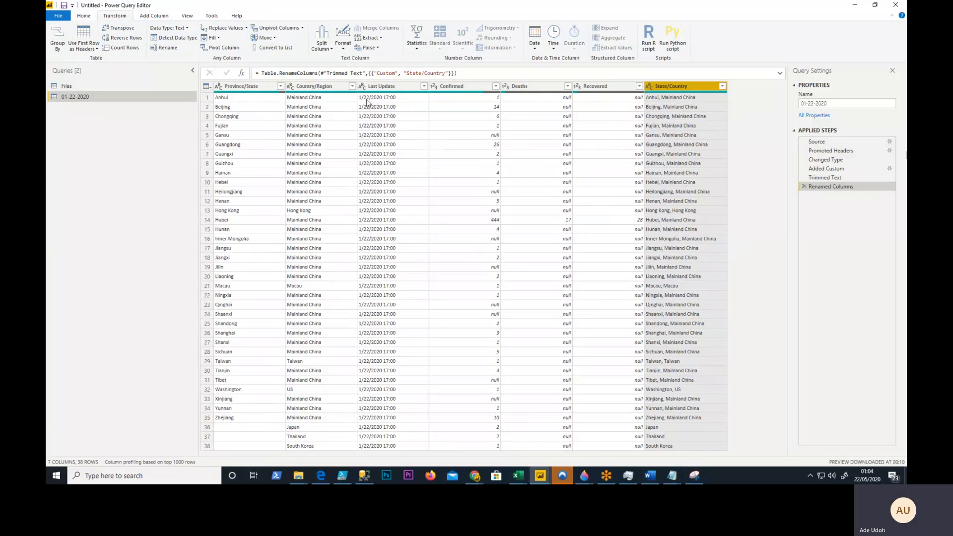
# - Try to set the Last Update column's data type to Date/Time in the 01-22-2020 query
pyautogui.click(390, 88)
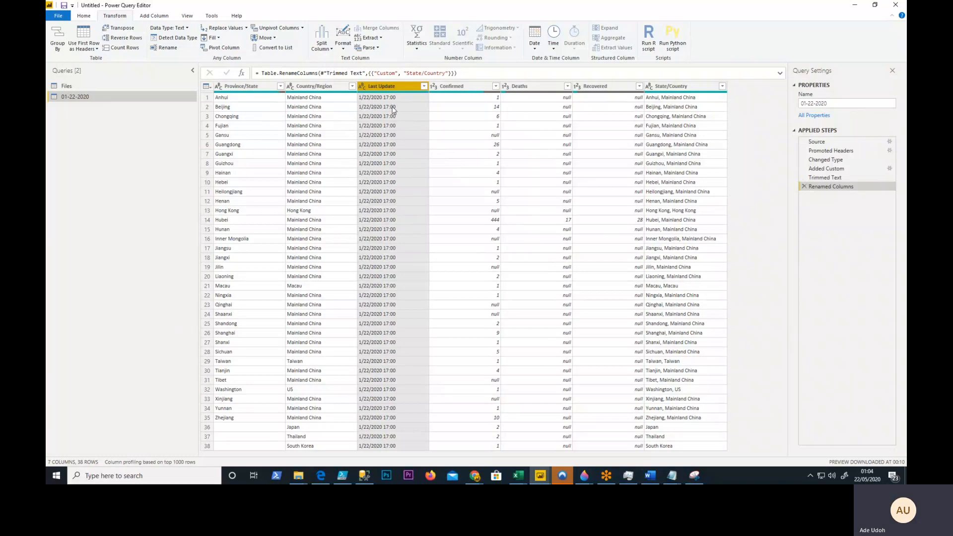
pyautogui.click(84, 16)
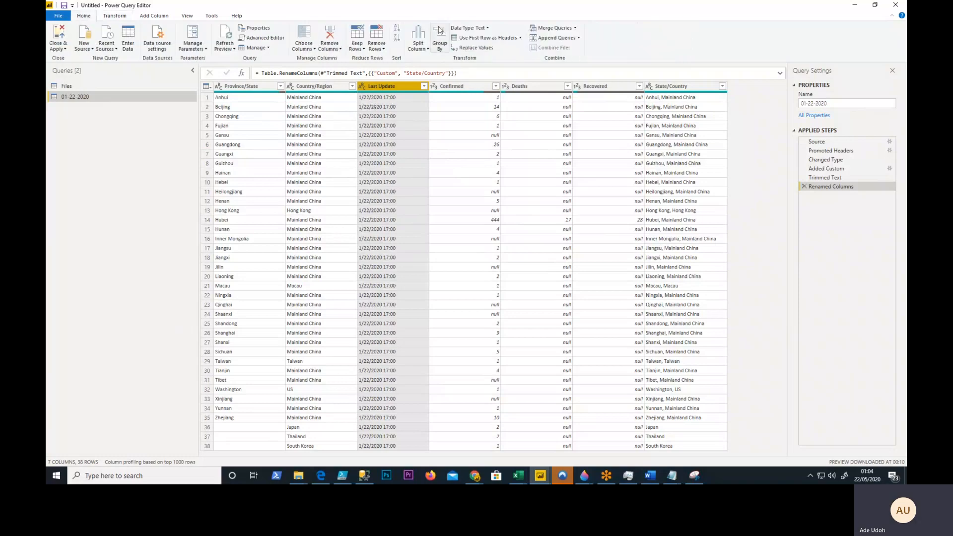
pyautogui.click(470, 28)
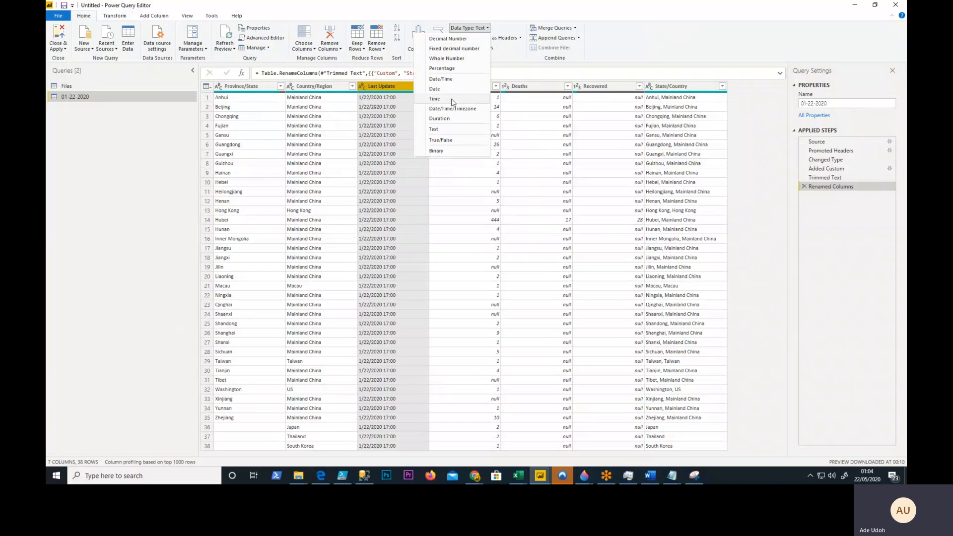
pyautogui.click(439, 79)
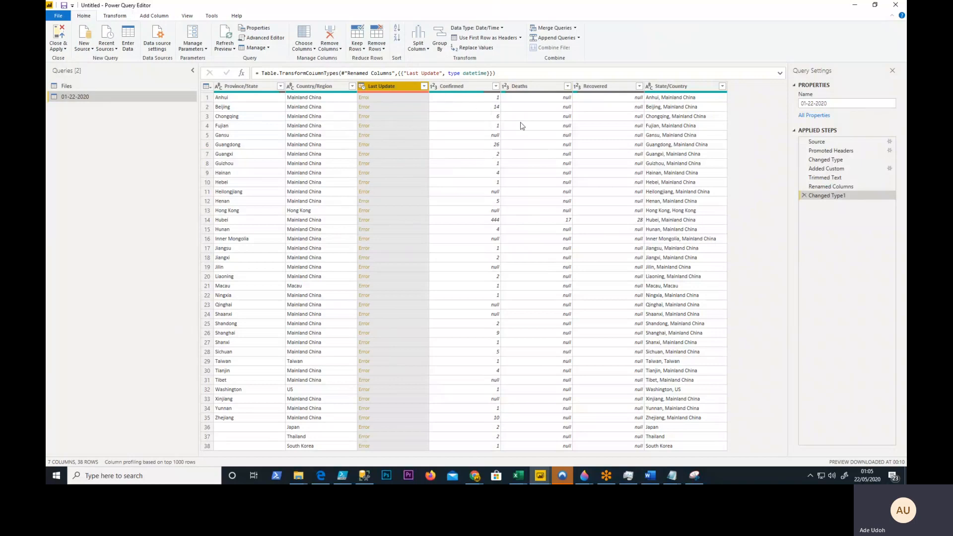
pyautogui.click(804, 196)
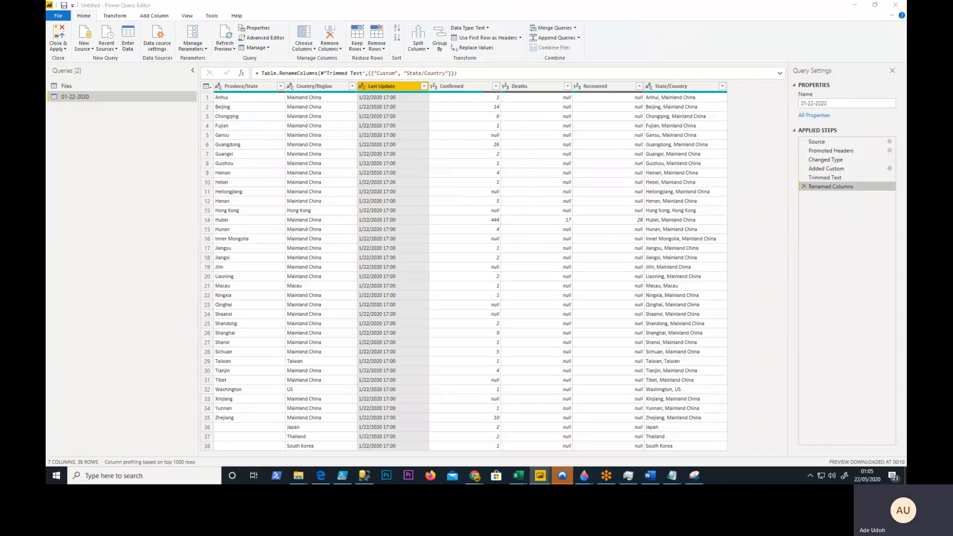
# - Switch to the Module 2 - Loading Varying Data Sources file and examine the Web Daily Extracts query's expanded columns and its preceding applied steps
pyautogui.moveTo(906, 80); pyautogui.dragTo(395, 2)
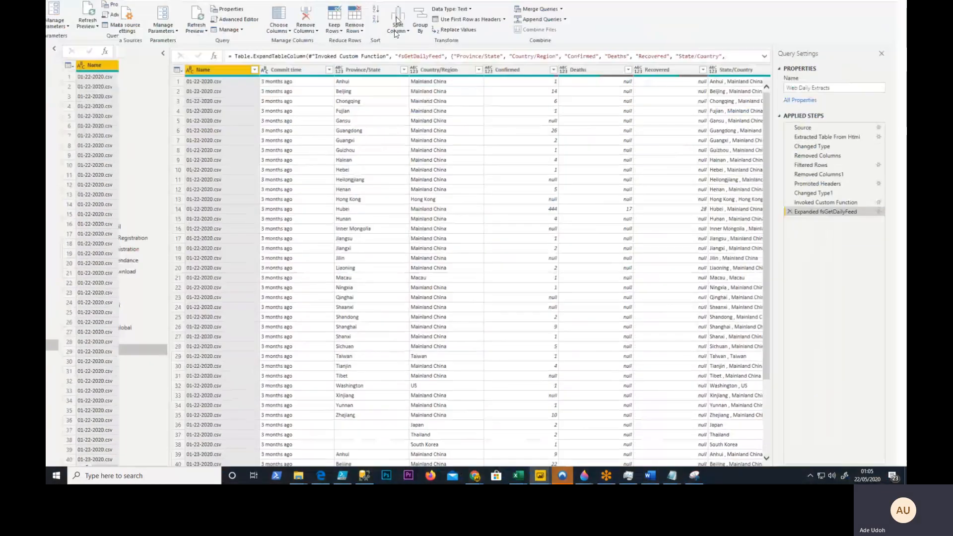
pyautogui.moveTo(404, 453); pyautogui.dragTo(482, 453)
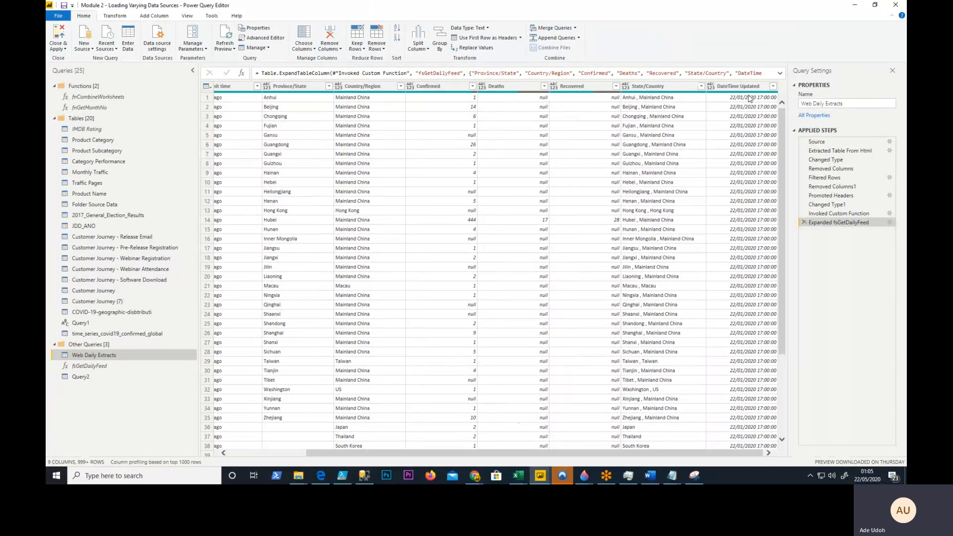
pyautogui.click(832, 215)
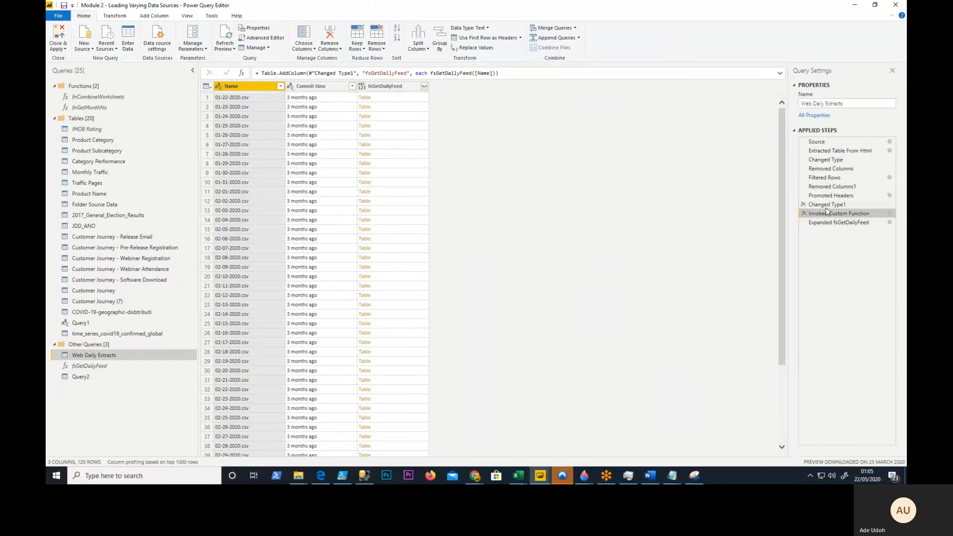
pyautogui.click(827, 205)
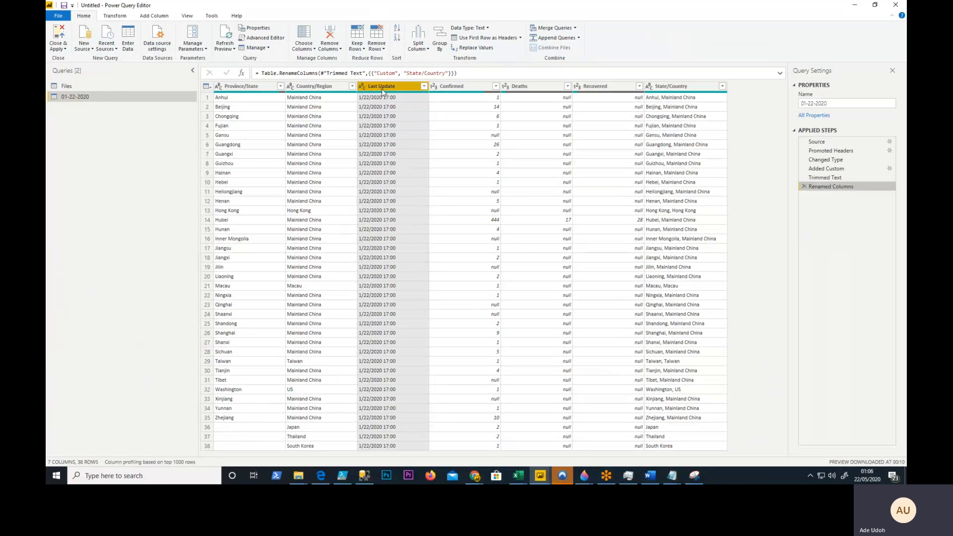
# - Split the Last Update column at each occurrence of the / delimiter and remove the automatic type change from the applied steps
pyautogui.click(118, 16)
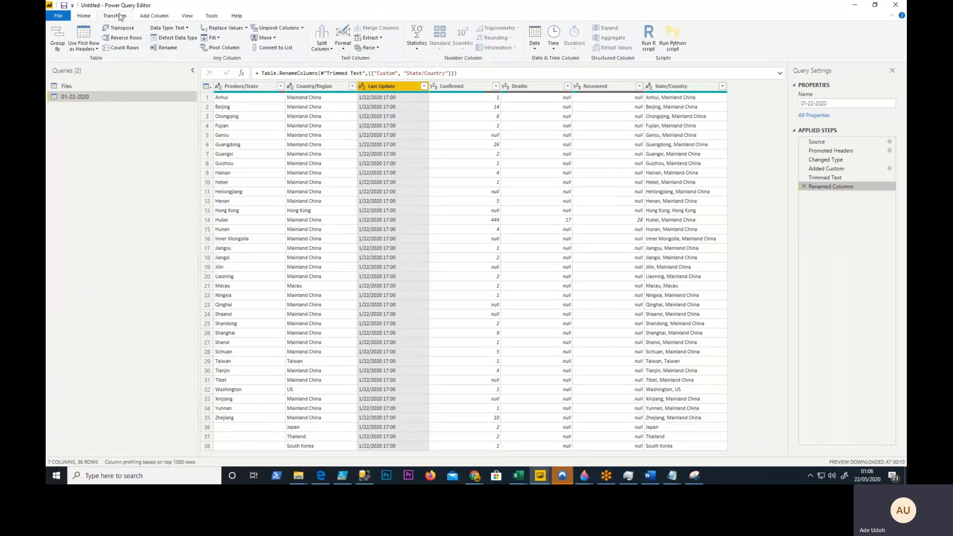
pyautogui.click(329, 50)
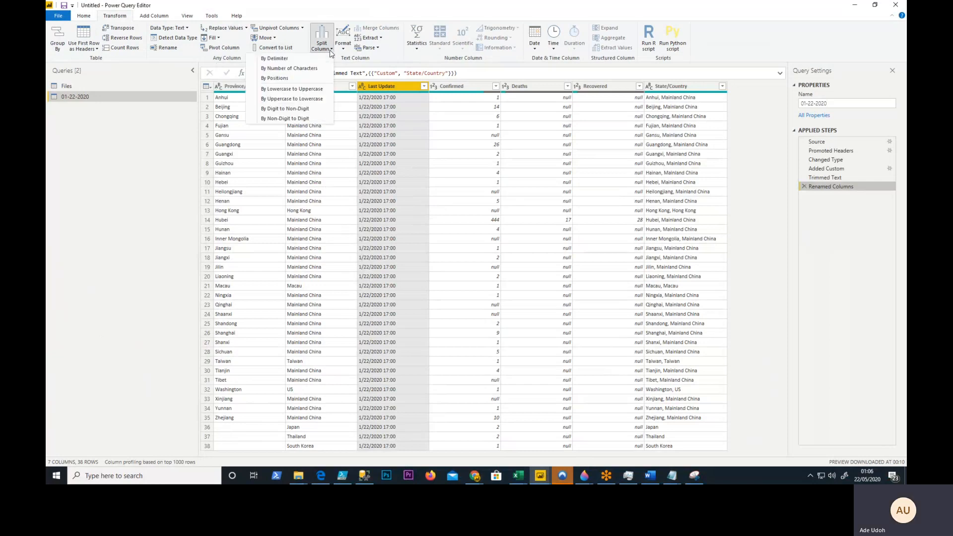
pyautogui.click(283, 58)
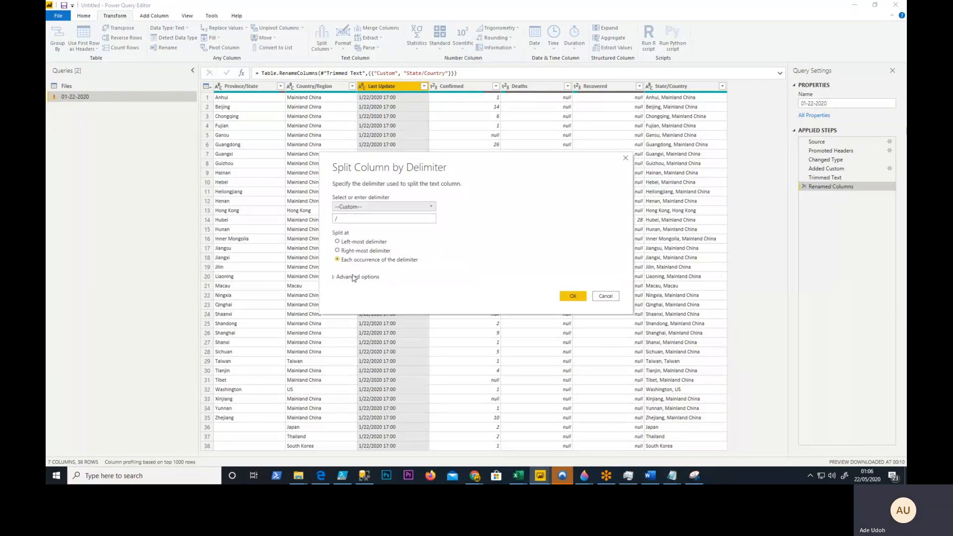
pyautogui.click(573, 296)
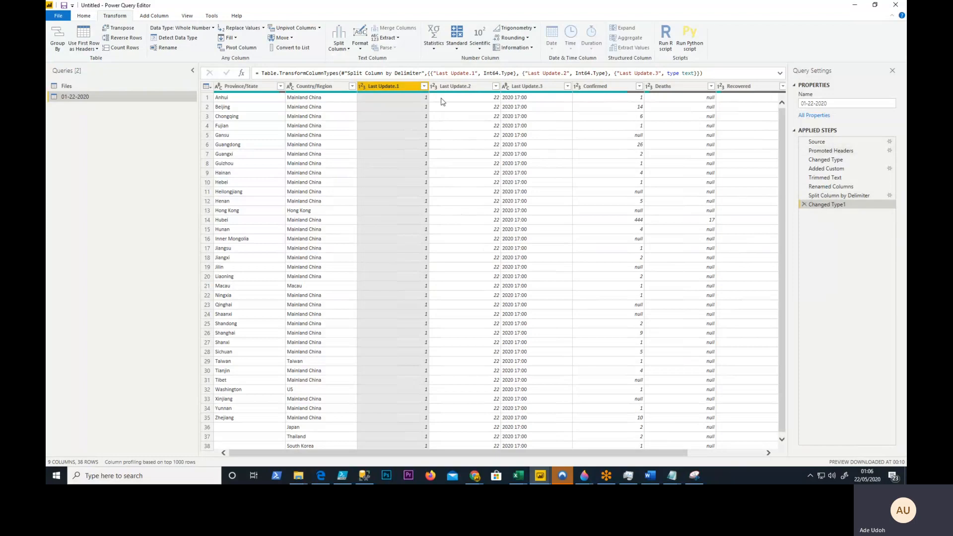
pyautogui.click(804, 204)
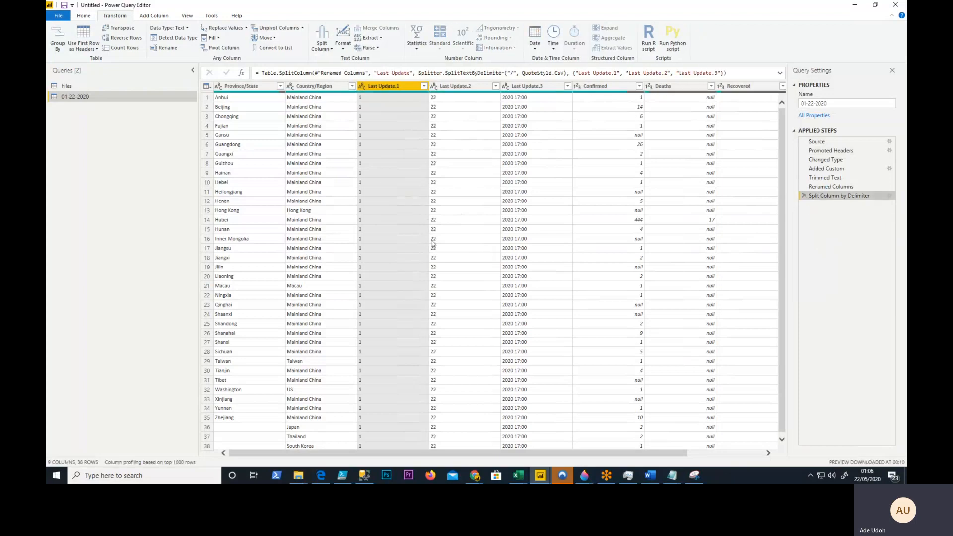
# - Split the Last Update.3 column at each occurrence of a space to separate the year from the time
pyautogui.click(529, 88)
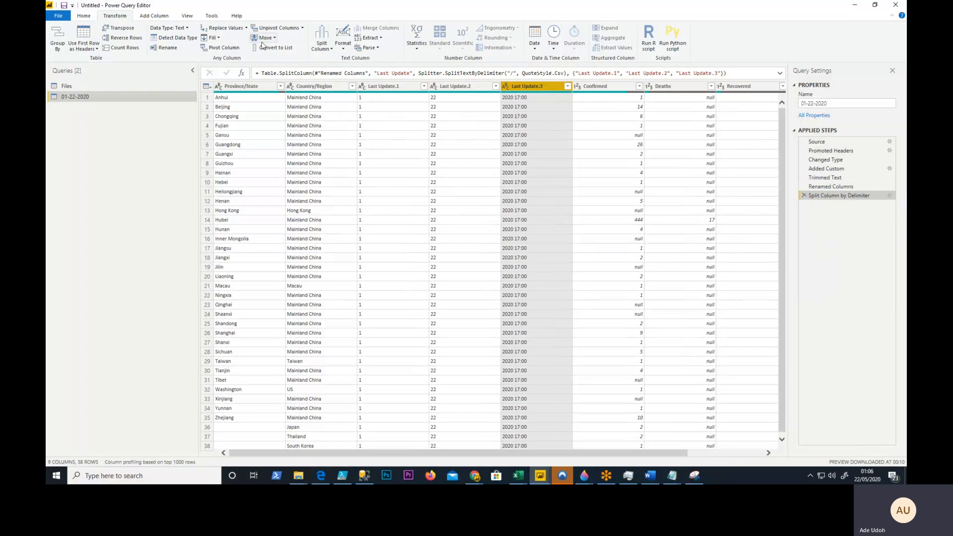
pyautogui.click(328, 48)
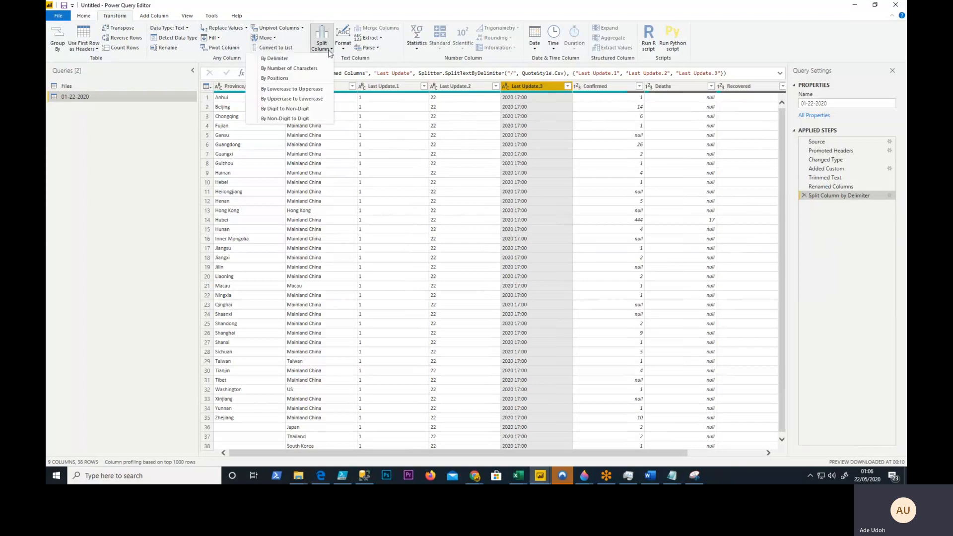
pyautogui.click(288, 60)
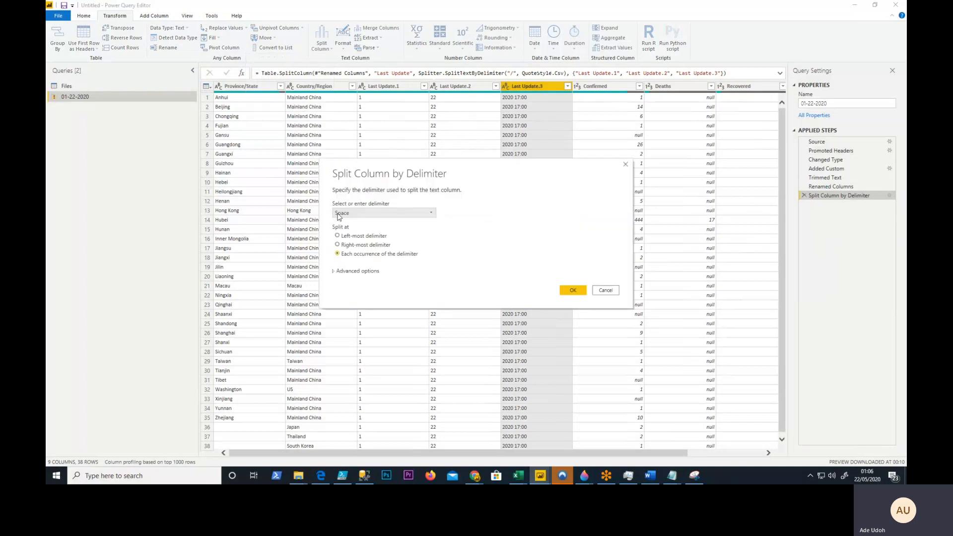
pyautogui.click(569, 289)
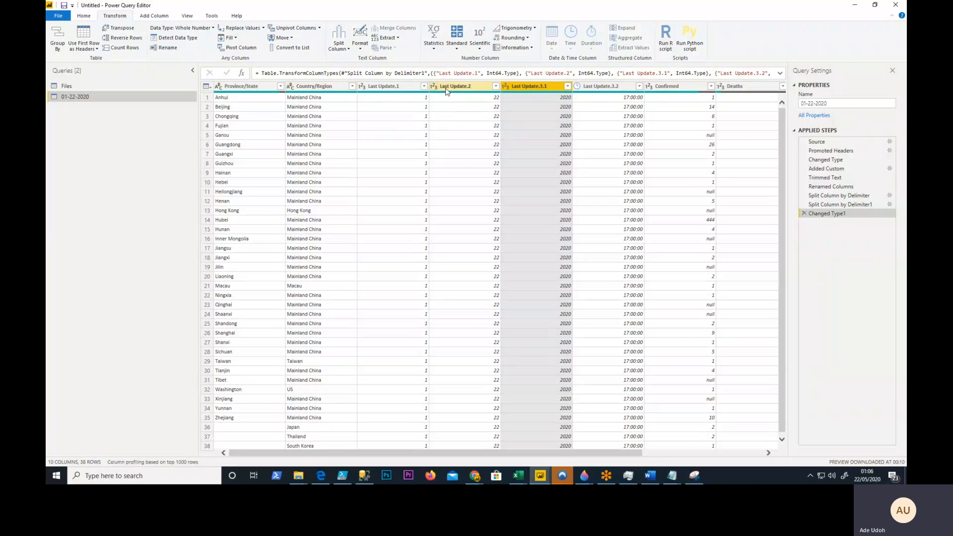
# - Rename the Last Update.1 column as Month and the Last Update.2 column as Day
pyautogui.doubleClick(390, 87)
pyautogui.write('Month')
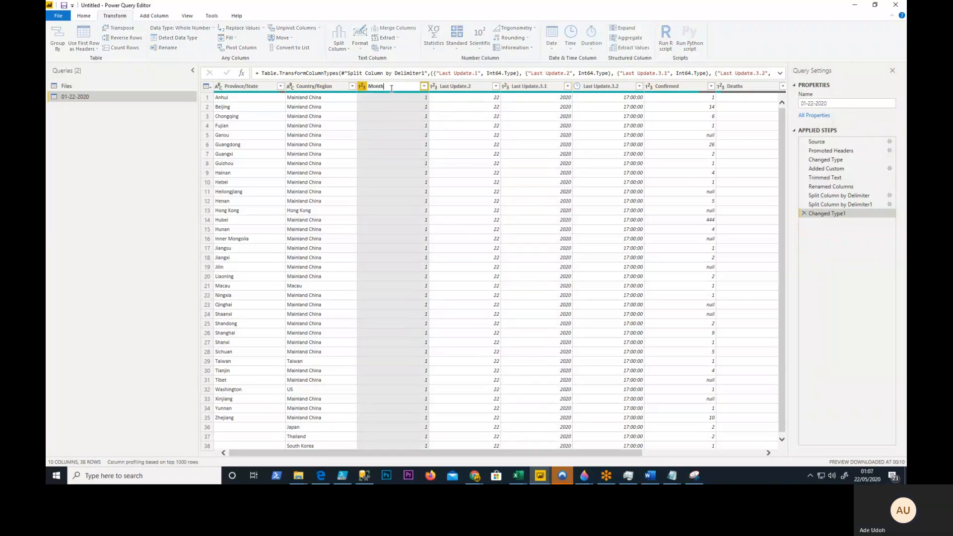
pyautogui.press('Return')
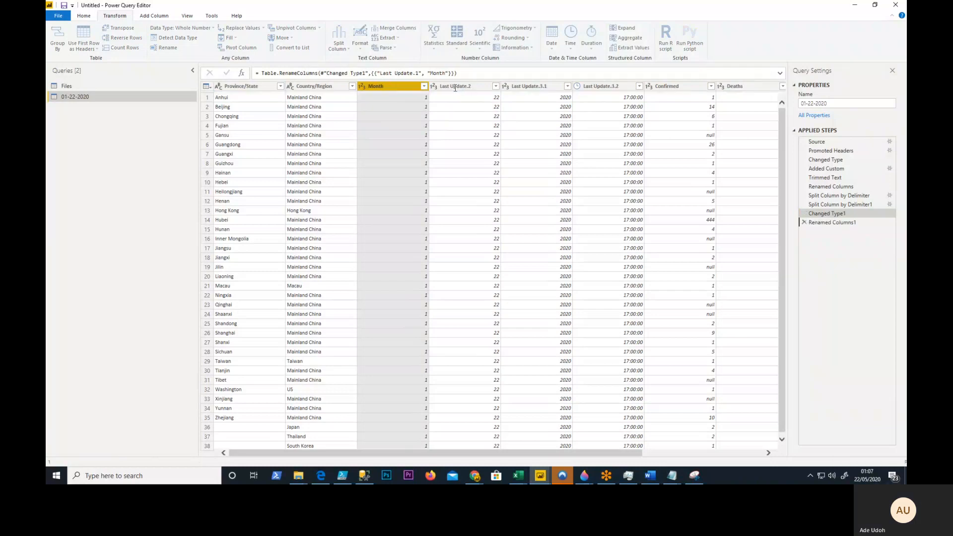
pyautogui.doubleClick(454, 87)
pyautogui.click(454, 87)
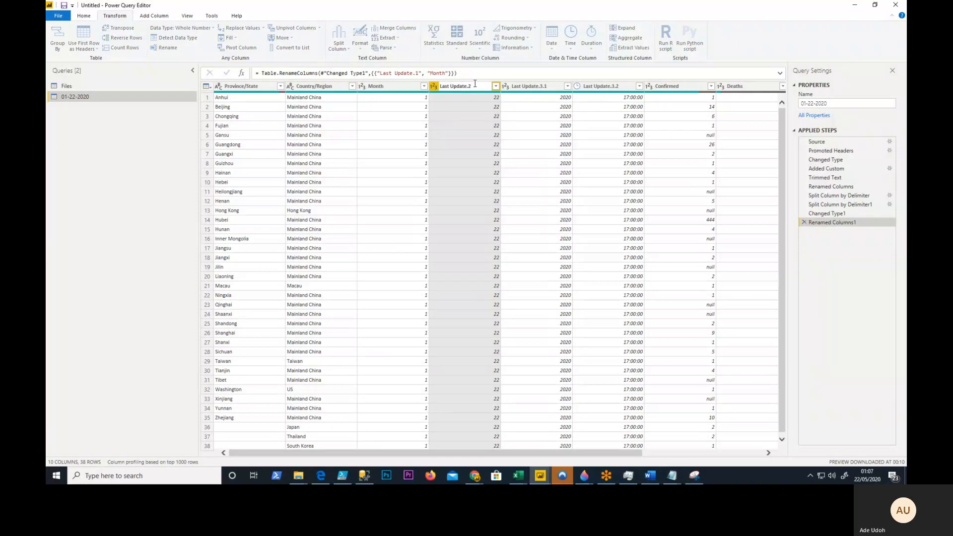
pyautogui.moveTo(475, 84); pyautogui.dragTo(432, 84)
pyautogui.press('Escape')
# - Rename the Last Update.3.1 column as Year and the Last Update.3.2 column as Time
pyautogui.doubleClick(546, 86)
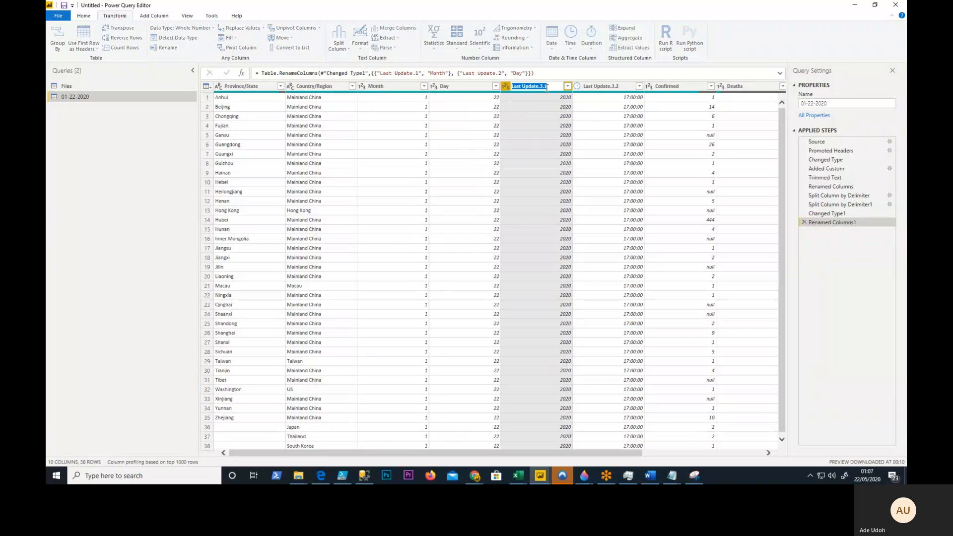
pyautogui.write('Year')
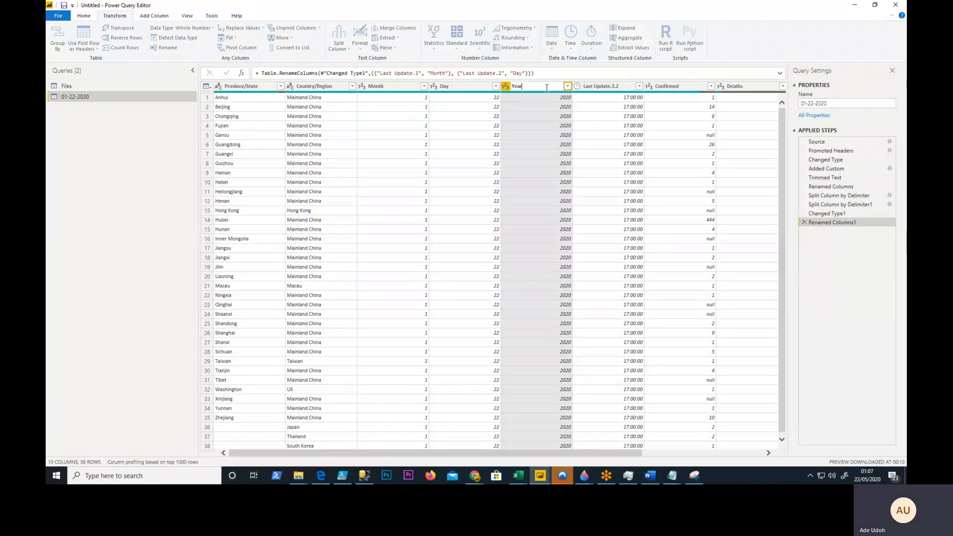
pyautogui.click(611, 86)
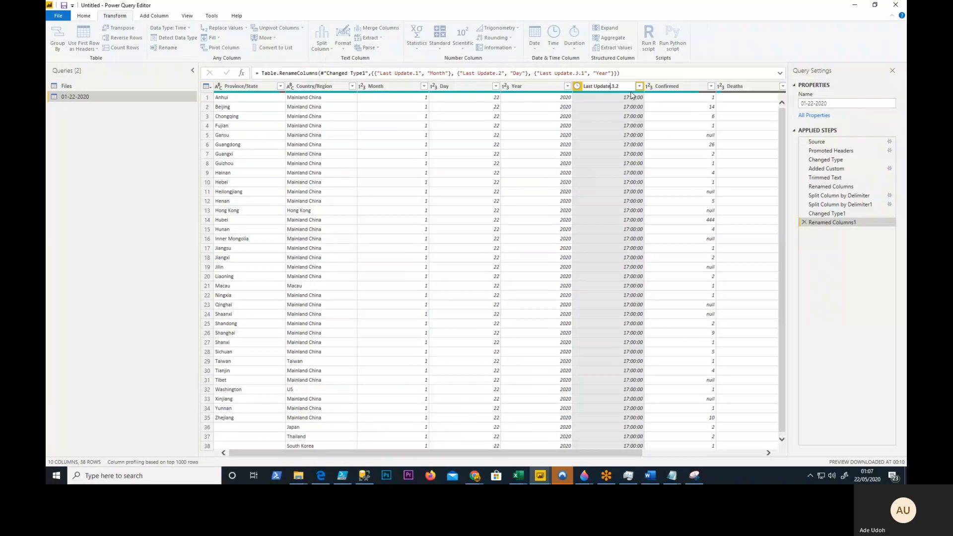
pyautogui.doubleClick(596, 85)
pyautogui.write('Time')
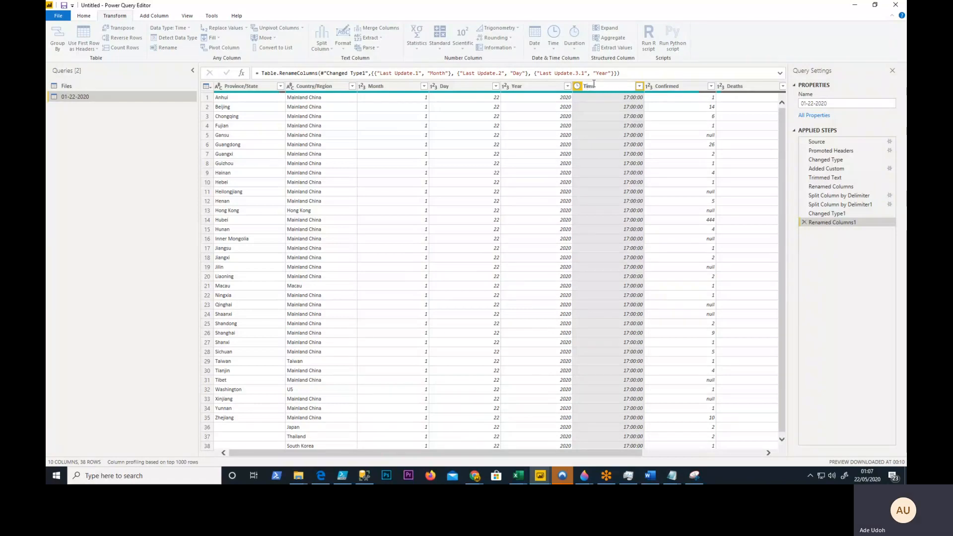
pyautogui.press('Return')
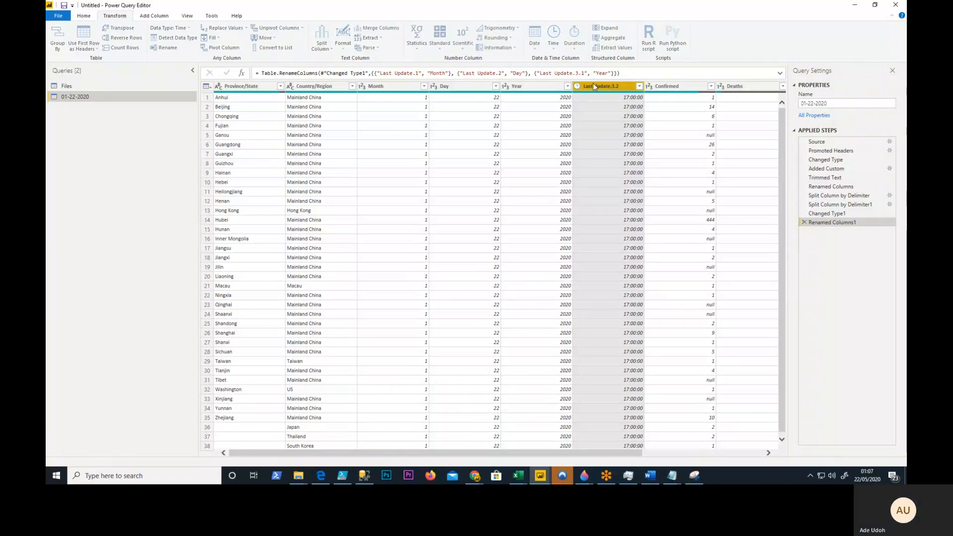
# - Remove the Last Update.1 and Last Update.2 Int64.Type conversions from the Changed Type1 formula, and return to the Renamed Columns1 step
pyautogui.click(843, 214)
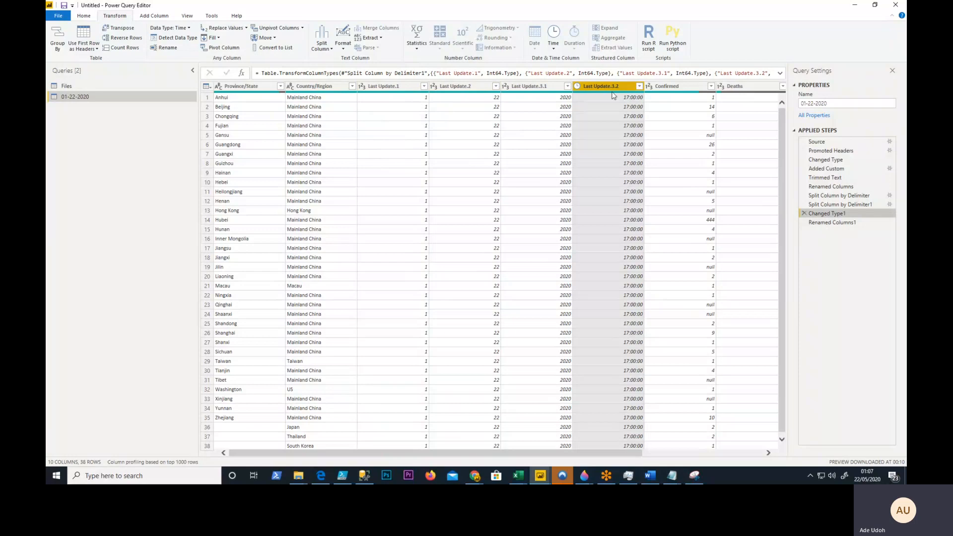
pyautogui.click(780, 73)
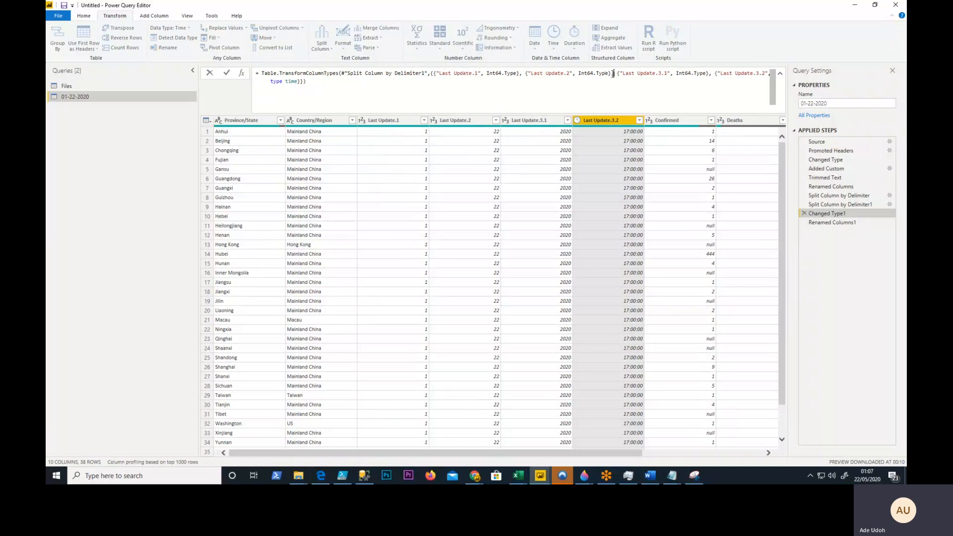
pyautogui.moveTo(615, 74); pyautogui.dragTo(439, 76)
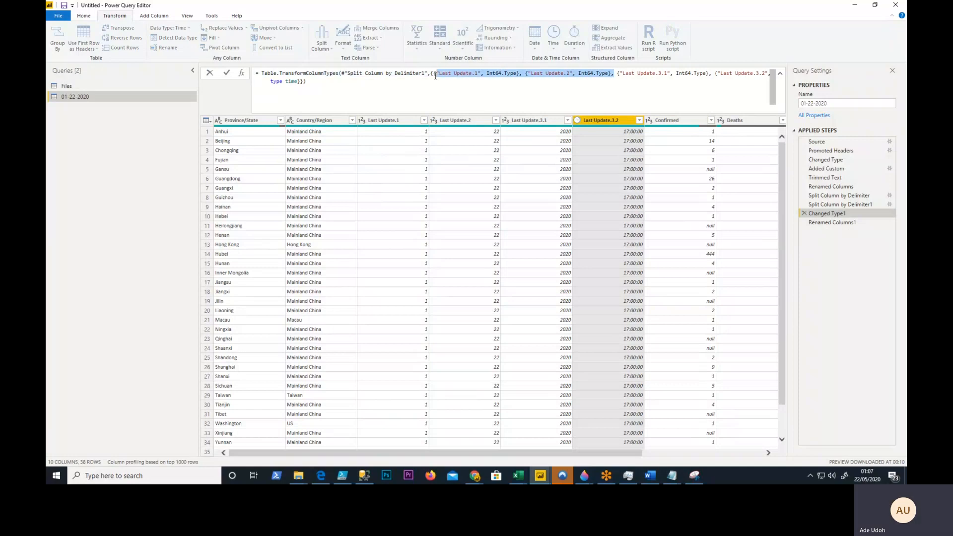
pyautogui.press('Delete')
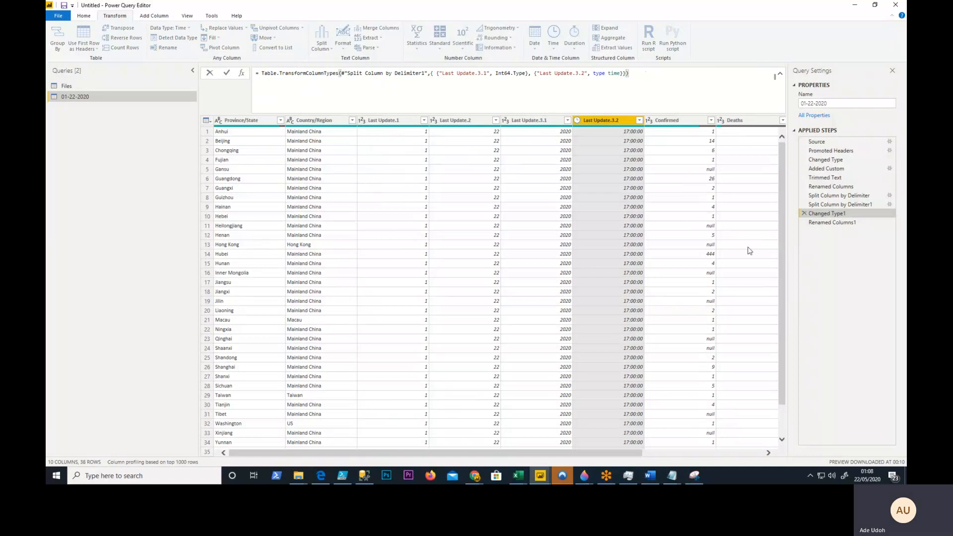
pyautogui.press('Return')
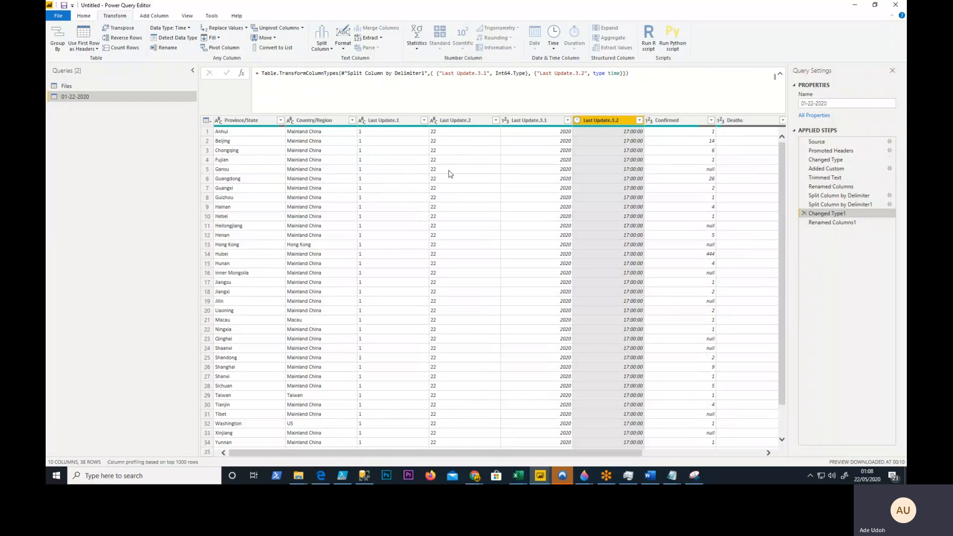
pyautogui.click(828, 223)
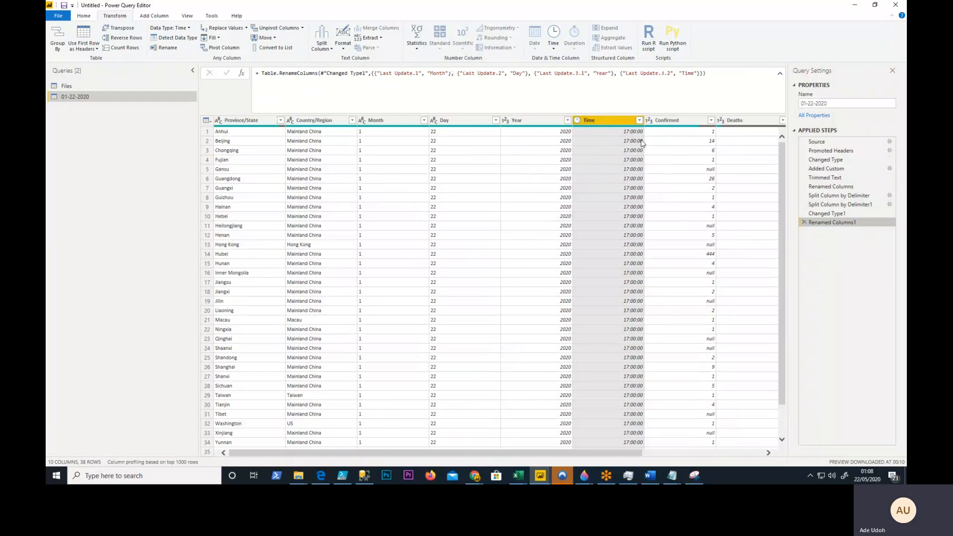
# - Start a new custom column and name it DateTimeText
pyautogui.click(152, 18)
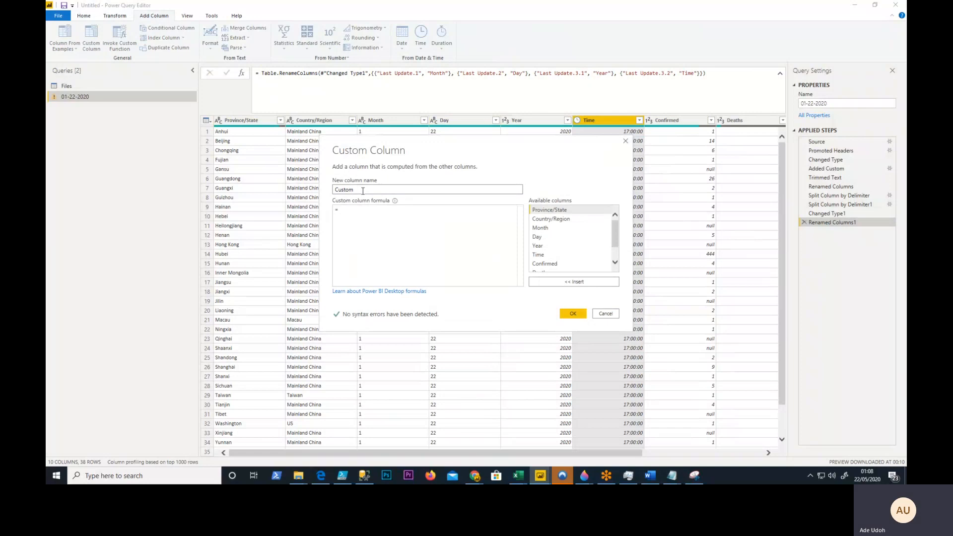
pyautogui.moveTo(357, 189); pyautogui.dragTo(327, 193)
pyautogui.write('DateTimeT')
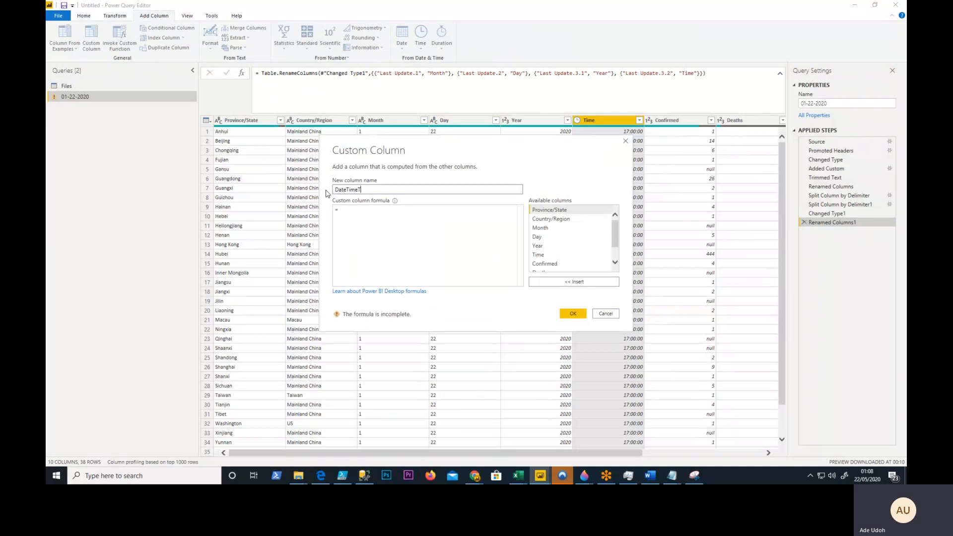
pyautogui.write('exy')
pyautogui.press('BackSpace')
pyautogui.write('t')
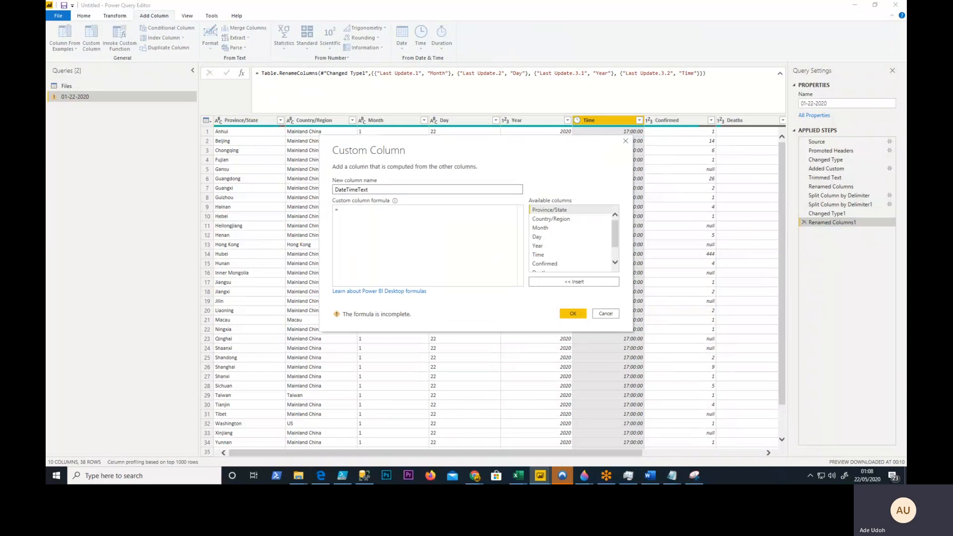
# - Paste the copied formula joining Year-Month-Day, "T" and Time, prefixing "20" to 2-character years, keeping 4-character years, and otherwise returning Month
pyautogui.press('super+d')
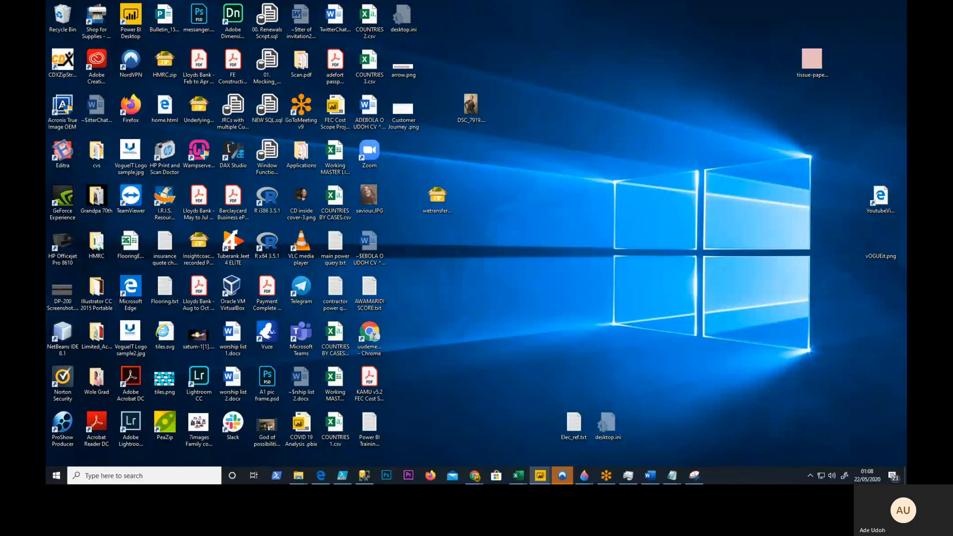
pyautogui.press('super+d')
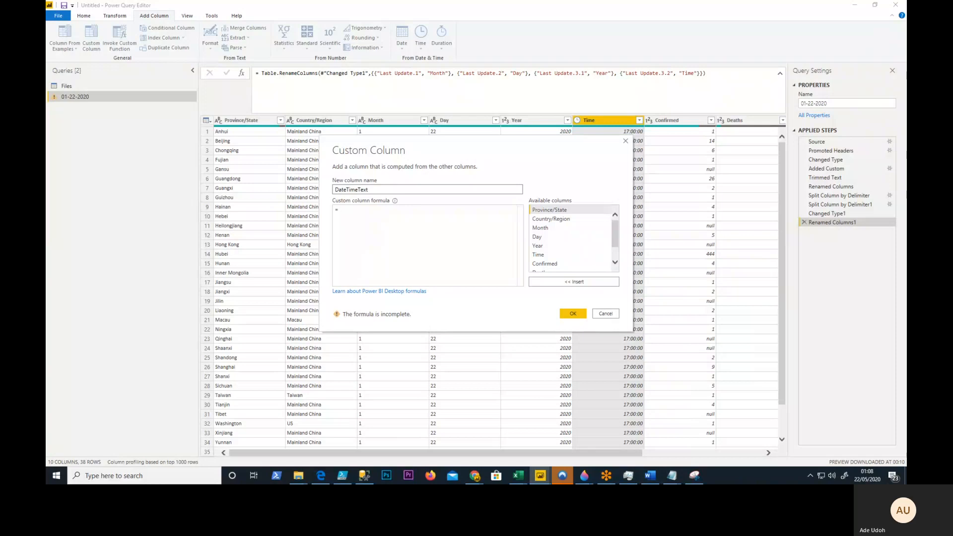
pyautogui.moveTo(948, 22); pyautogui.dragTo(906, 21)
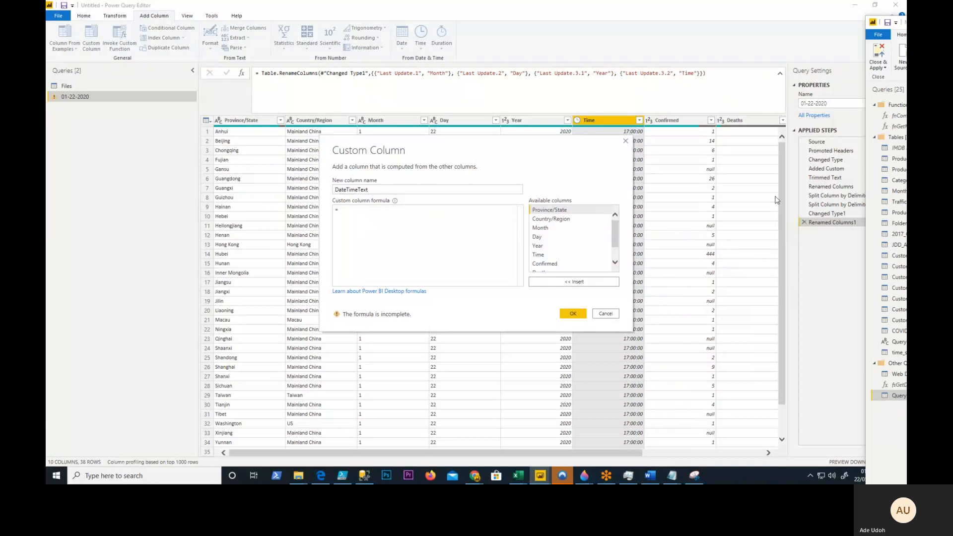
pyautogui.write('if Text.Length(Text.From([Year])) = 2 then "20" & Text.From([Year]) & "-"& Text.From([Month]) & "-"& Text.From([Day]) & "T" & Text.From([Time]) else if Text.Length(Text.From([Year])) = 4 then Text.From([Year]) & "-"&Text.From([Month]) & "-"& Text.From([Day]) & "T" & Text.From([Time]) else [Month]')
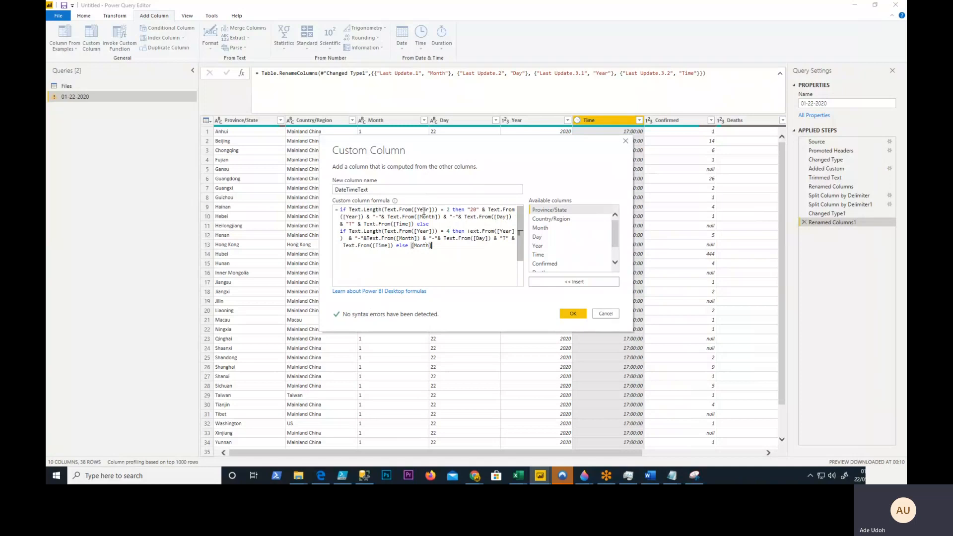
# - Examine the custom column formula's branches for 2- and 4-character years, the "T" separator and the else [Month] fallback
pyautogui.moveTo(437, 210); pyautogui.dragTo(401, 209)
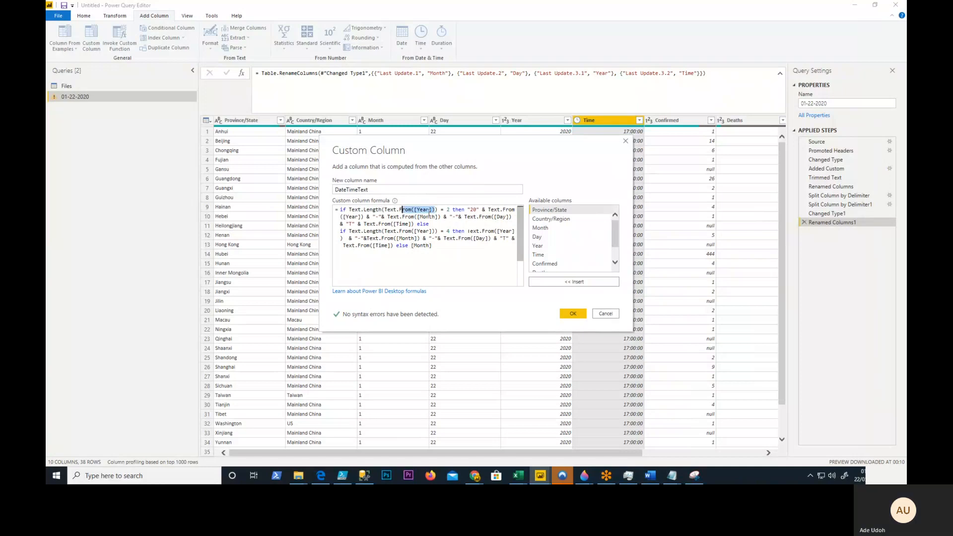
pyautogui.click(451, 209)
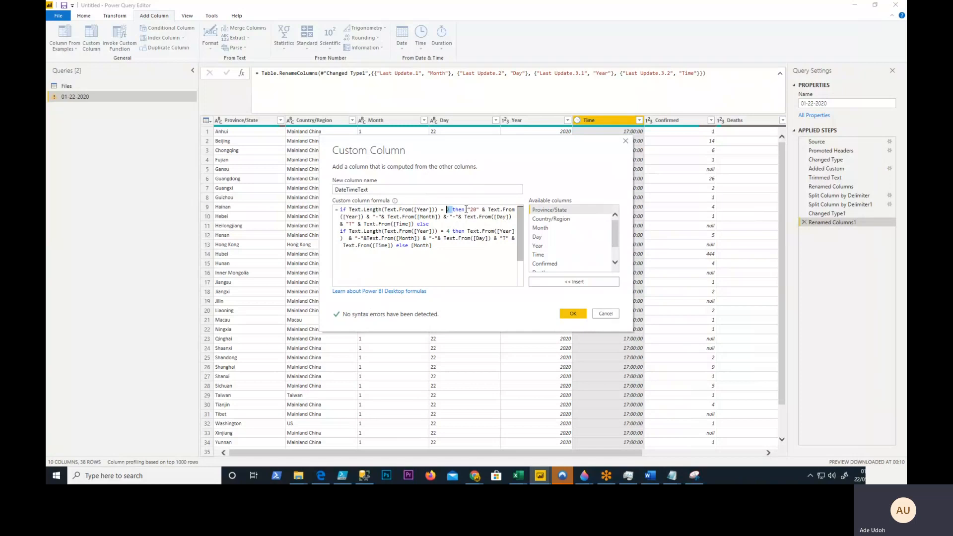
pyautogui.moveTo(465, 209)
pyautogui.mouseDown()
pyautogui.moveTo(483, 210)
pyautogui.moveTo(481, 217)
pyautogui.mouseUp()
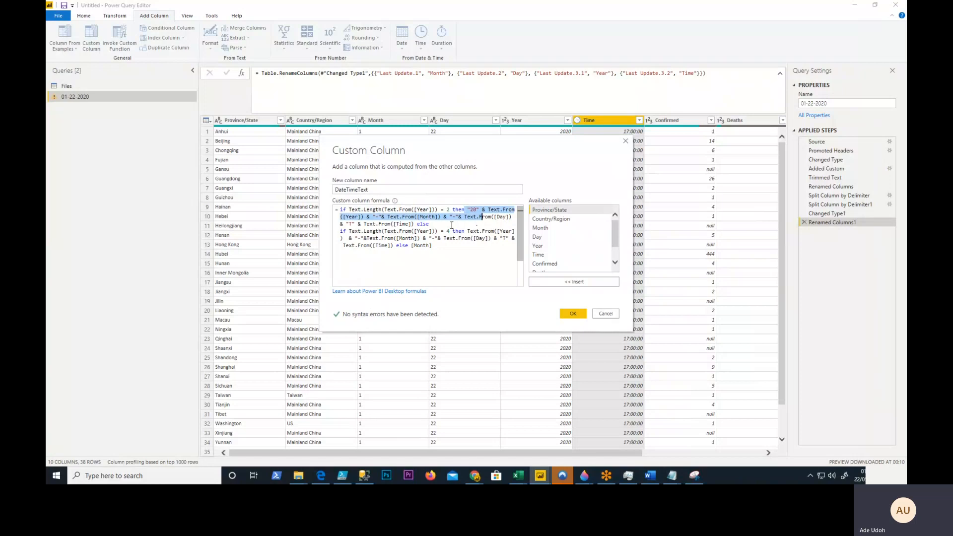
pyautogui.click(476, 217)
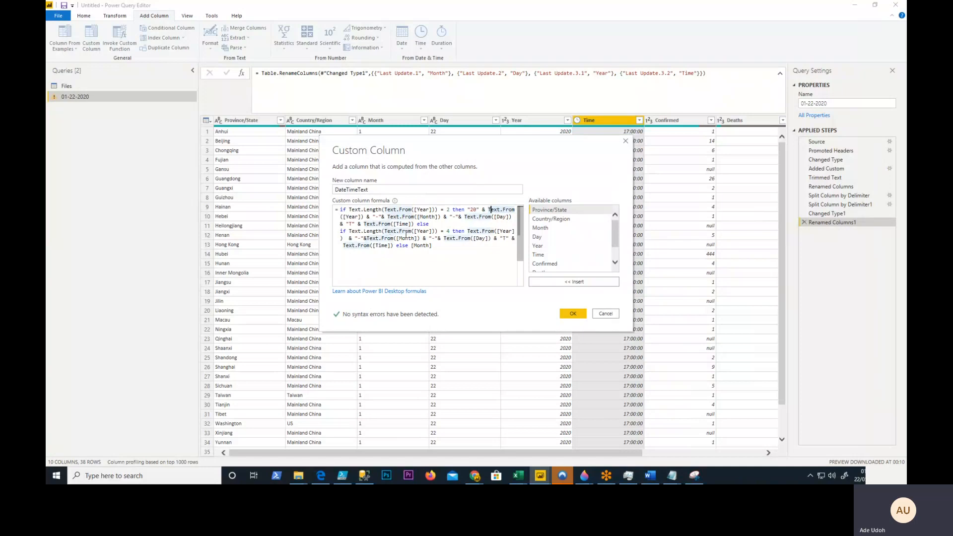
pyautogui.moveTo(453, 232); pyautogui.dragTo(349, 231)
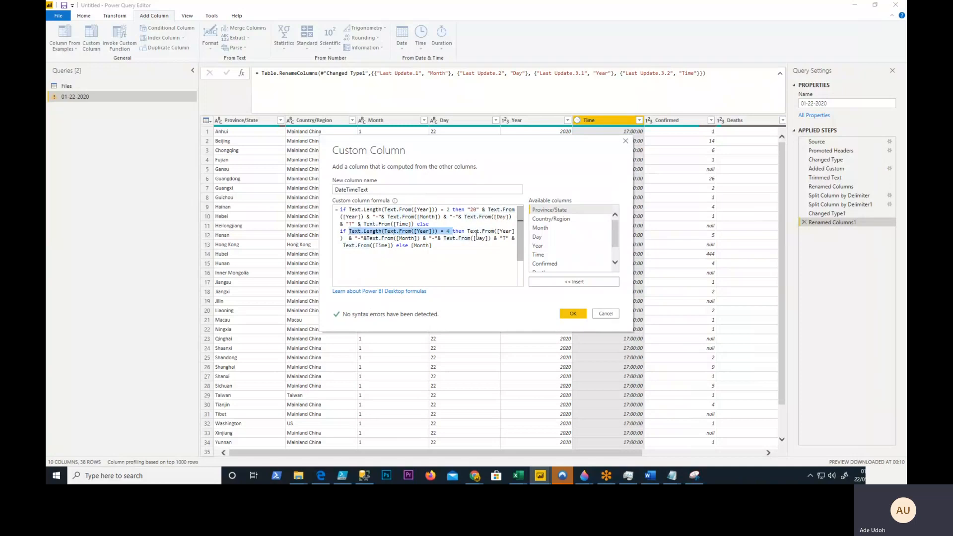
pyautogui.moveTo(467, 232); pyautogui.dragTo(513, 232)
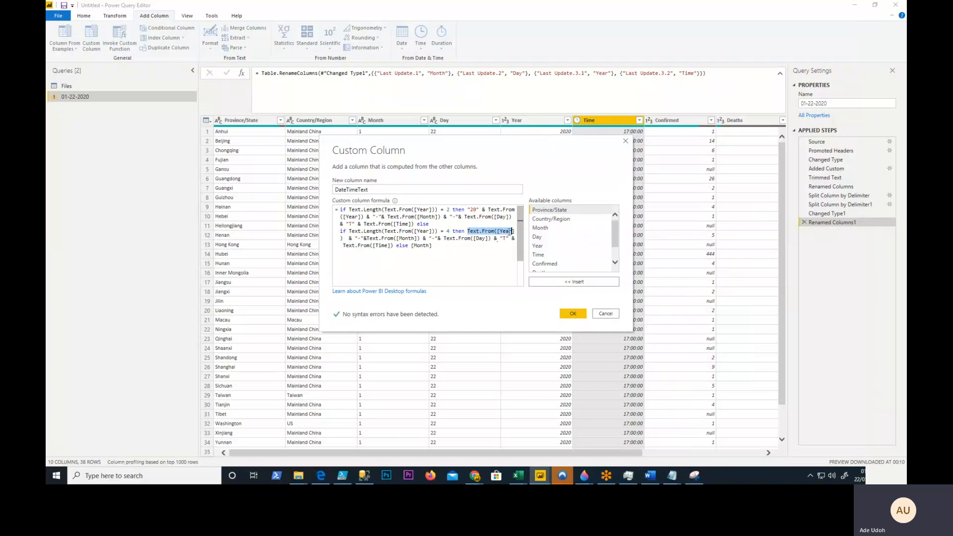
pyautogui.click(470, 232)
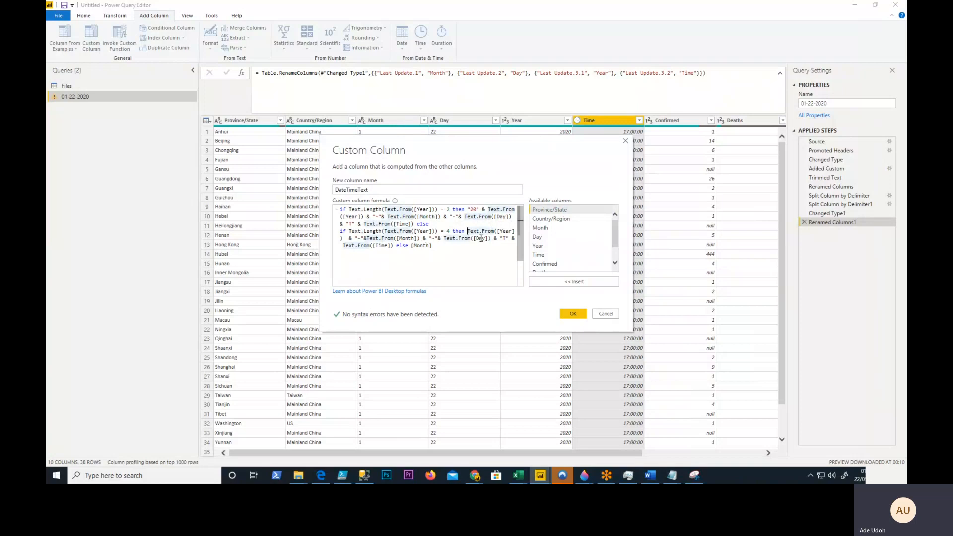
pyautogui.click(502, 238)
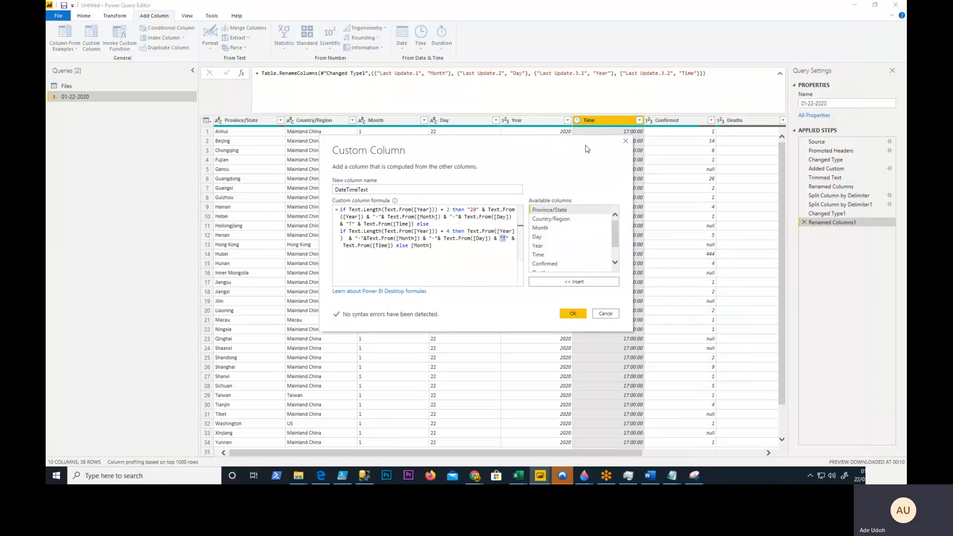
pyautogui.moveTo(392, 250); pyautogui.dragTo(391, 224)
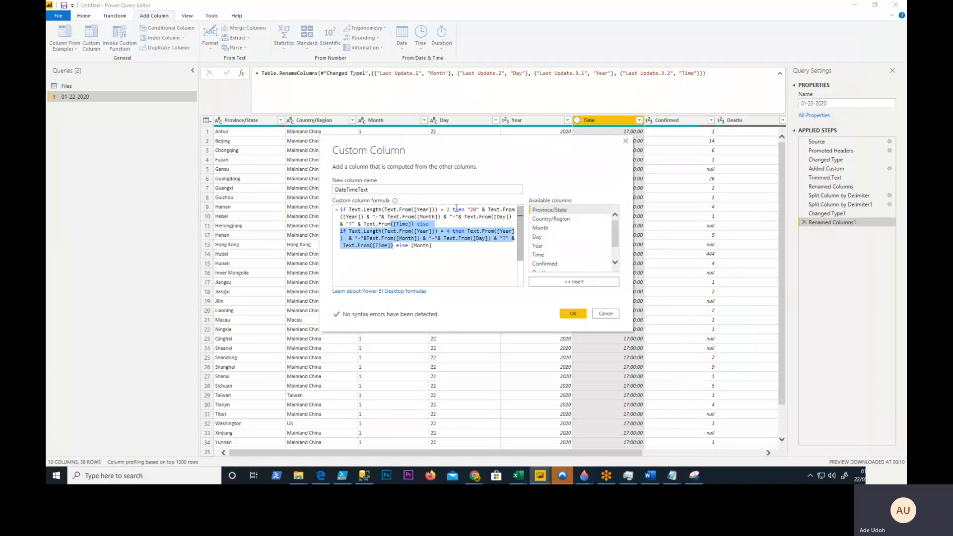
pyautogui.moveTo(450, 210); pyautogui.dragTo(445, 209)
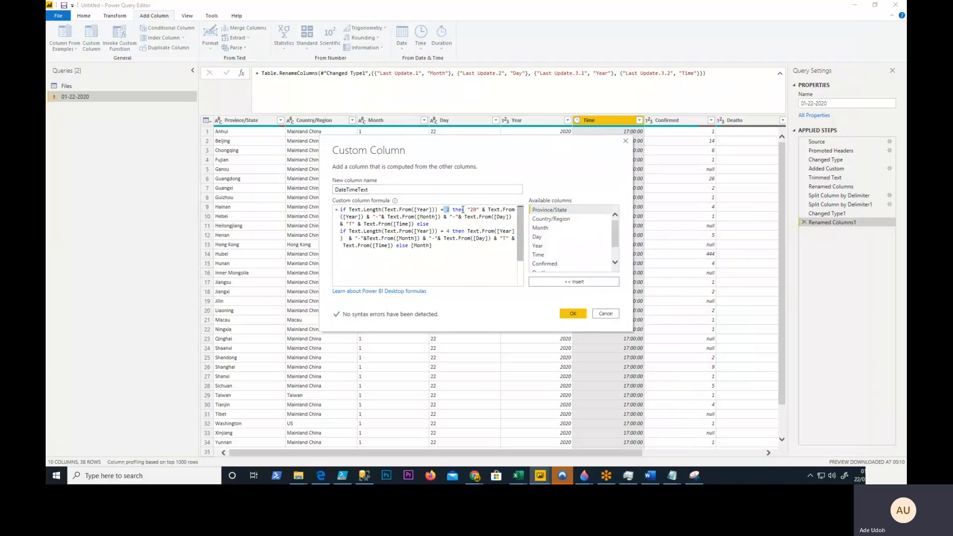
pyautogui.moveTo(465, 209); pyautogui.dragTo(477, 209)
pyautogui.moveTo(439, 247); pyautogui.dragTo(396, 246)
pyautogui.click(433, 247)
pyautogui.moveTo(350, 231); pyautogui.dragTo(431, 250)
pyautogui.click(430, 250)
# - Add the DateTimeText custom column to the 01-22-2020 query and bring that query's window back into view
pyautogui.click(572, 313)
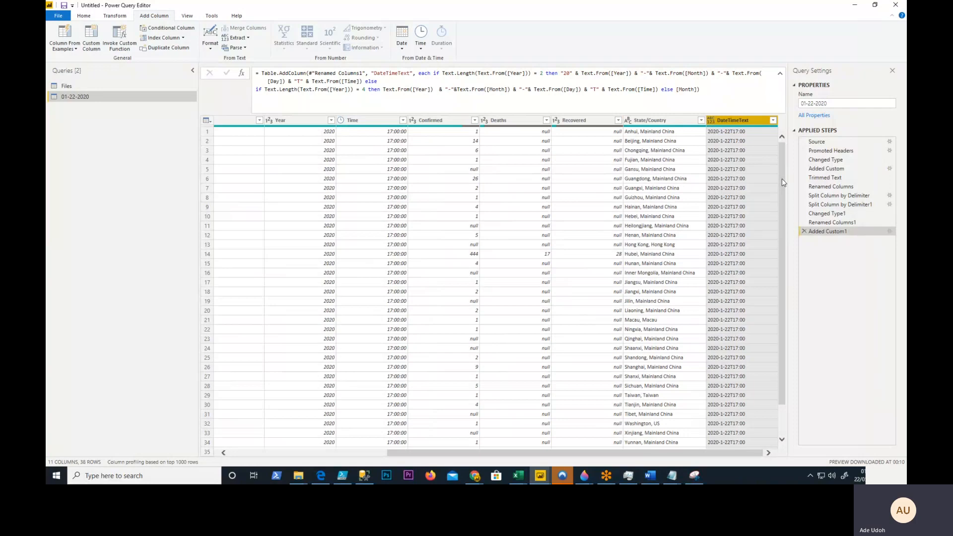
pyautogui.hotkey('alt', 'Tab')
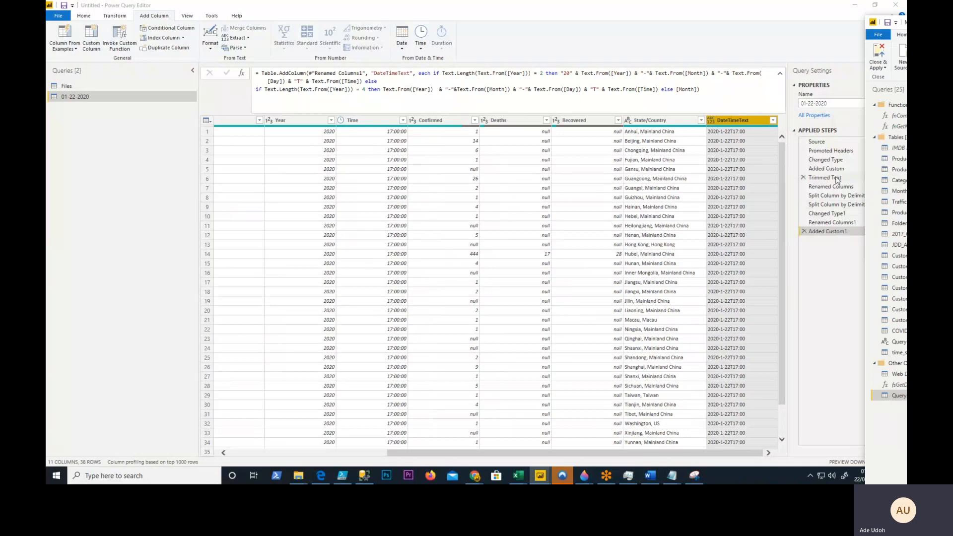
pyautogui.moveTo(906, 22); pyautogui.dragTo(906, 1)
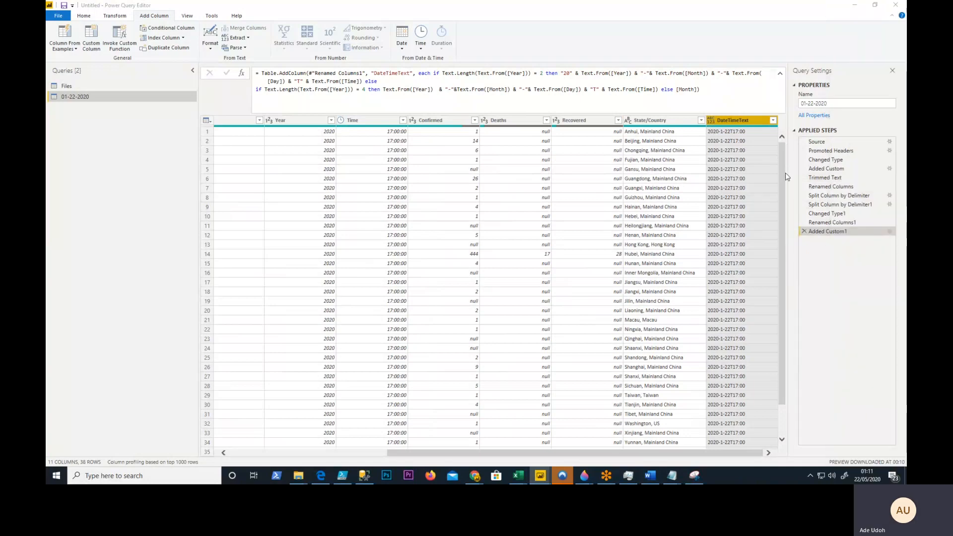
pyautogui.moveTo(783, 162)
pyautogui.mouseDown()
pyautogui.moveTo(783, 209)
pyautogui.moveTo(782, 158)
pyautogui.mouseUp()
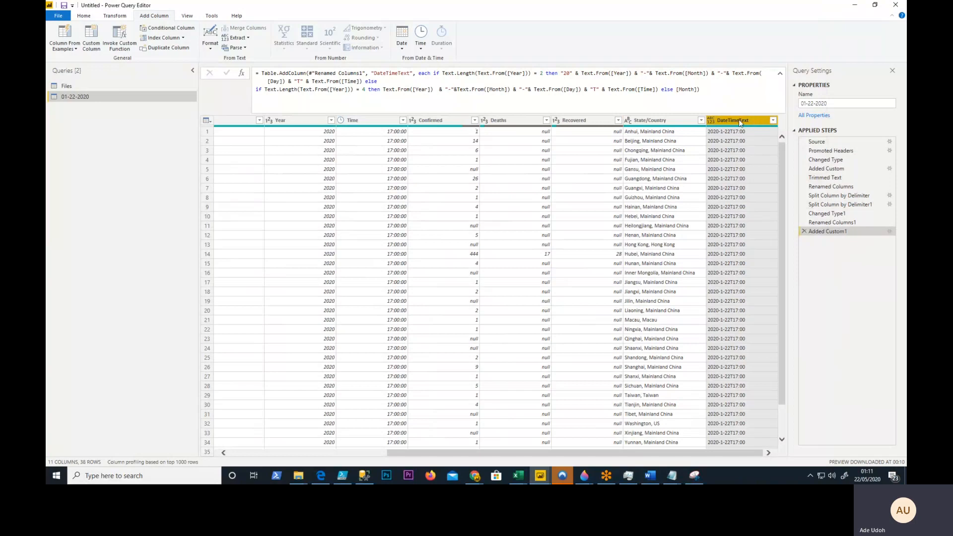
# - Change the DateTimeText column's data type to Date/Time and check the converted values down the rows
pyautogui.click(91, 15)
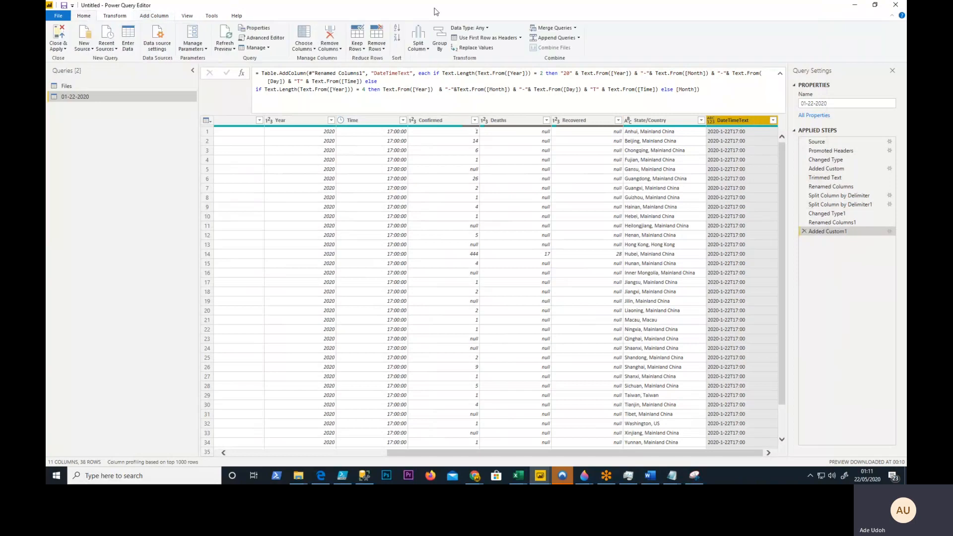
pyautogui.click(470, 27)
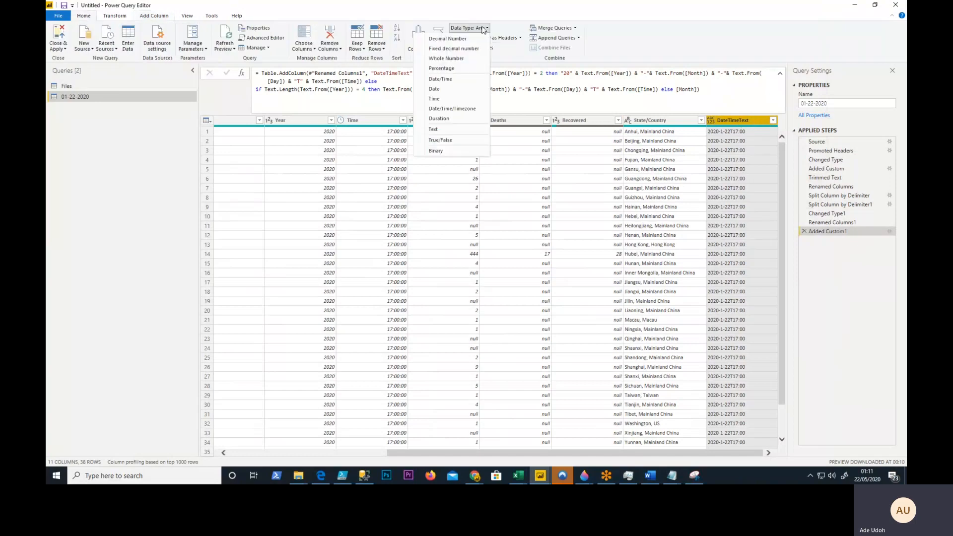
pyautogui.click(441, 79)
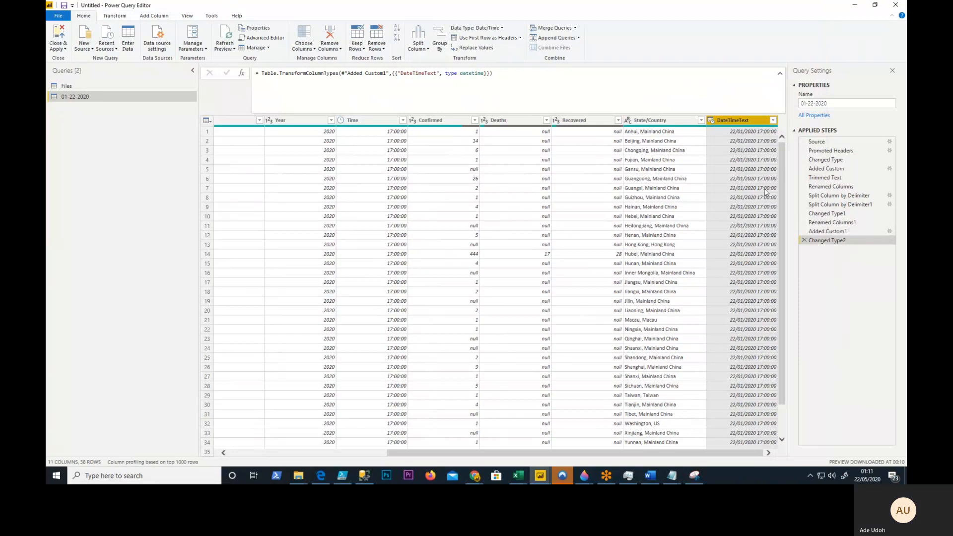
pyautogui.scroll(-2, 782, 156)
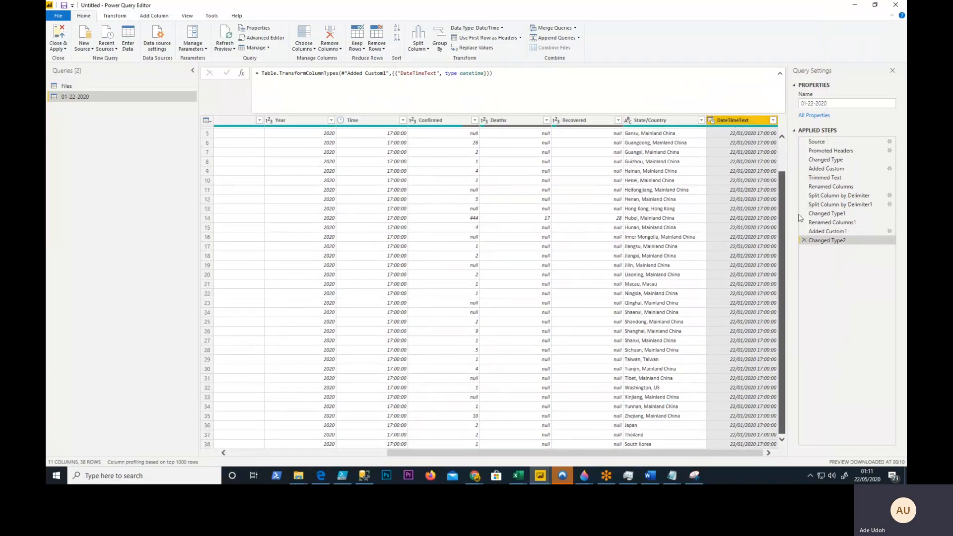
pyautogui.scroll(2, 786, 151)
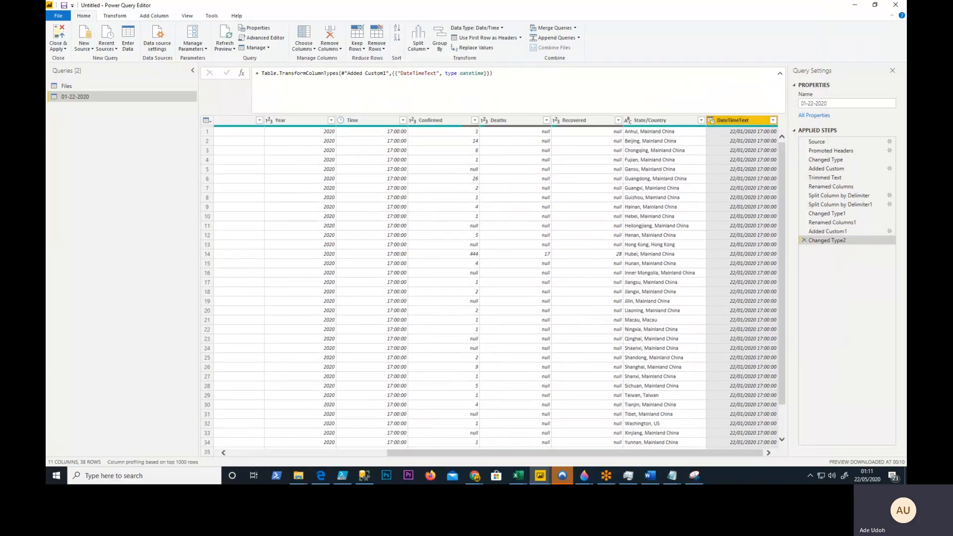
# - Rename the DateTimeText column as DateTimeUpdated
pyautogui.doubleClick(746, 123)
pyautogui.click(751, 122)
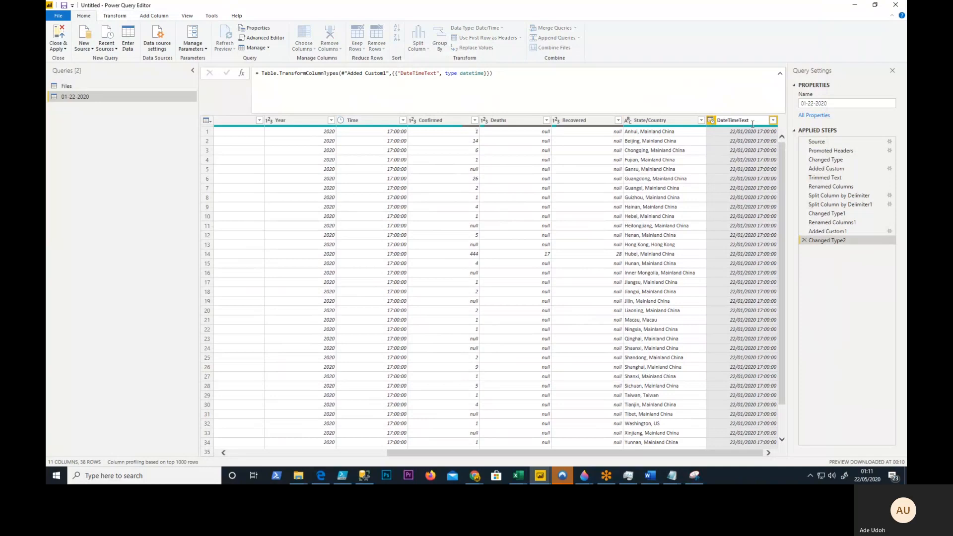
pyautogui.press('BackSpace')
pyautogui.press('BackSpace')
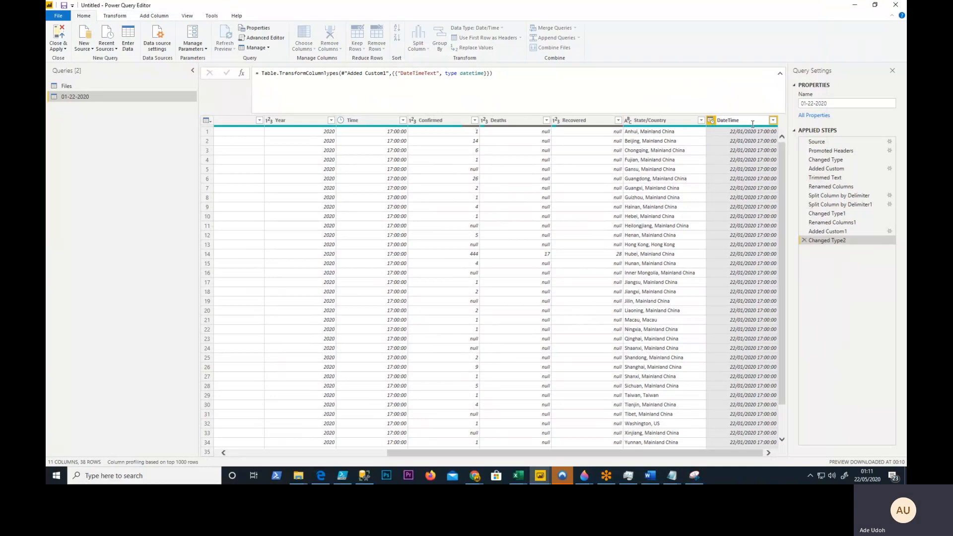
pyautogui.write('Up')
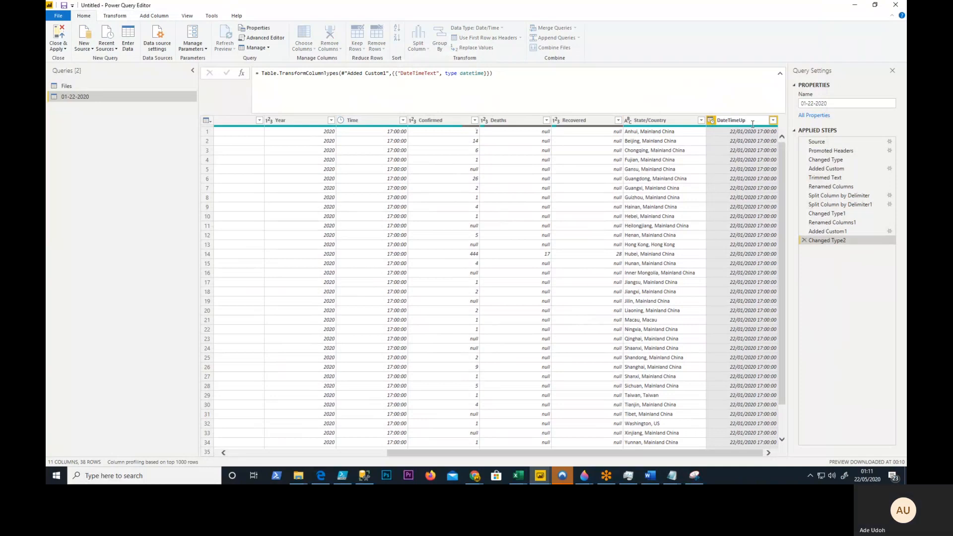
pyautogui.write('dated')
pyautogui.press('Return')
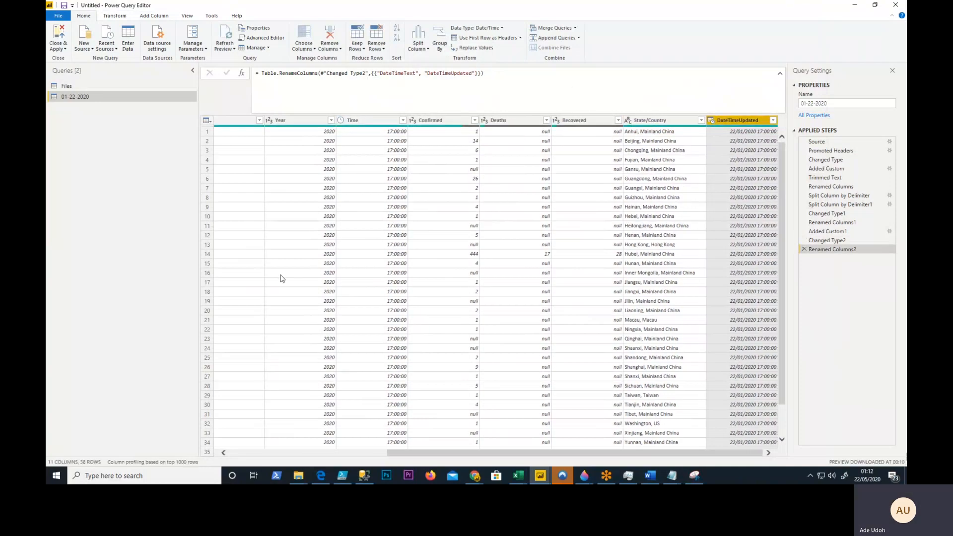
# - Remove the Month, Day, Year and Time columns from the 01-22-2020 query
pyautogui.moveTo(584, 454); pyautogui.dragTo(425, 453)
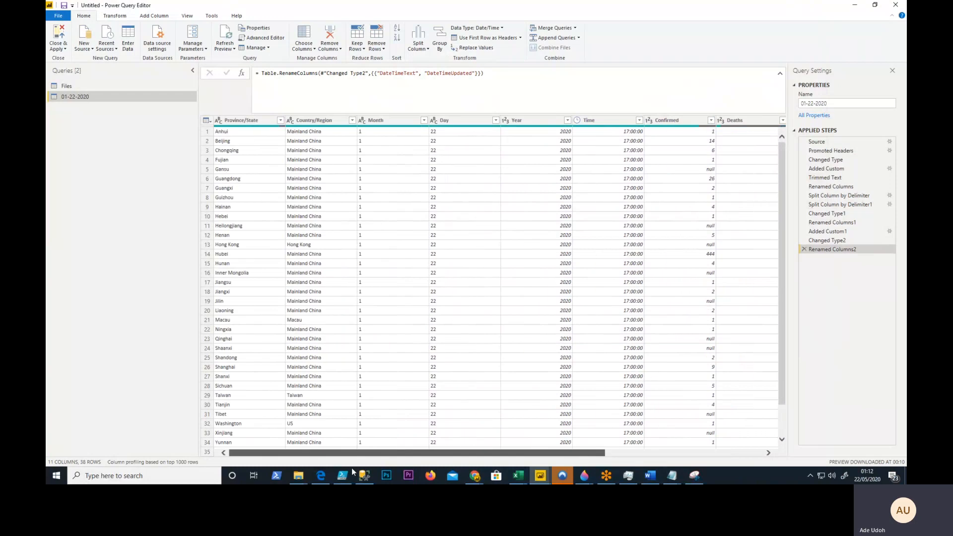
pyautogui.click(383, 129)
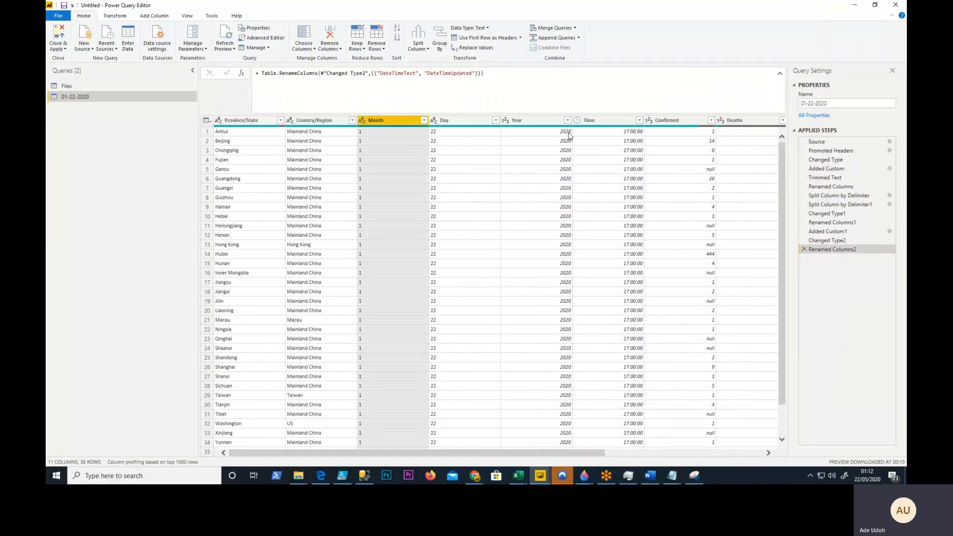
pyautogui.keyDown('shift'); pyautogui.click(622, 122); pyautogui.keyUp('shift')
pyautogui.click(394, 122)
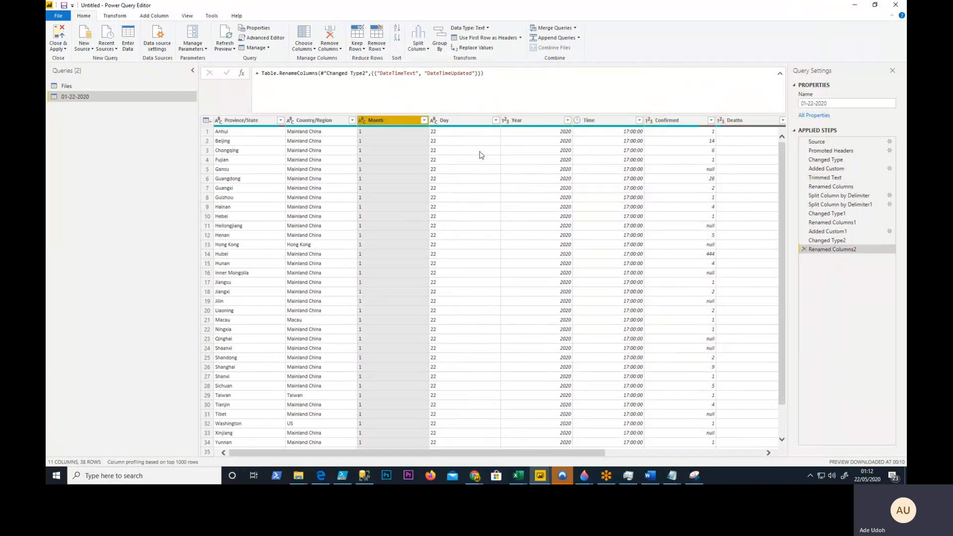
pyautogui.keyDown('shift'); pyautogui.click(582, 122); pyautogui.keyUp('shift')
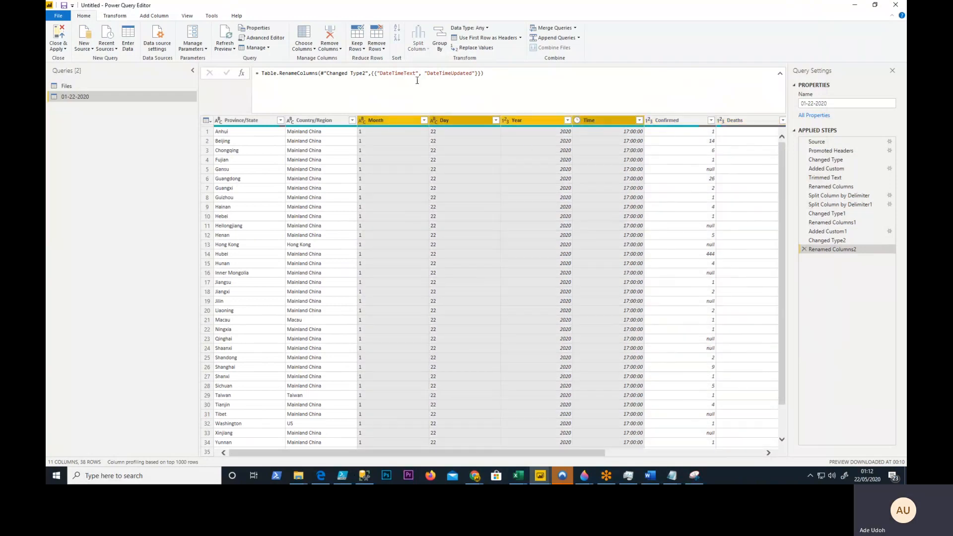
pyautogui.click(333, 36)
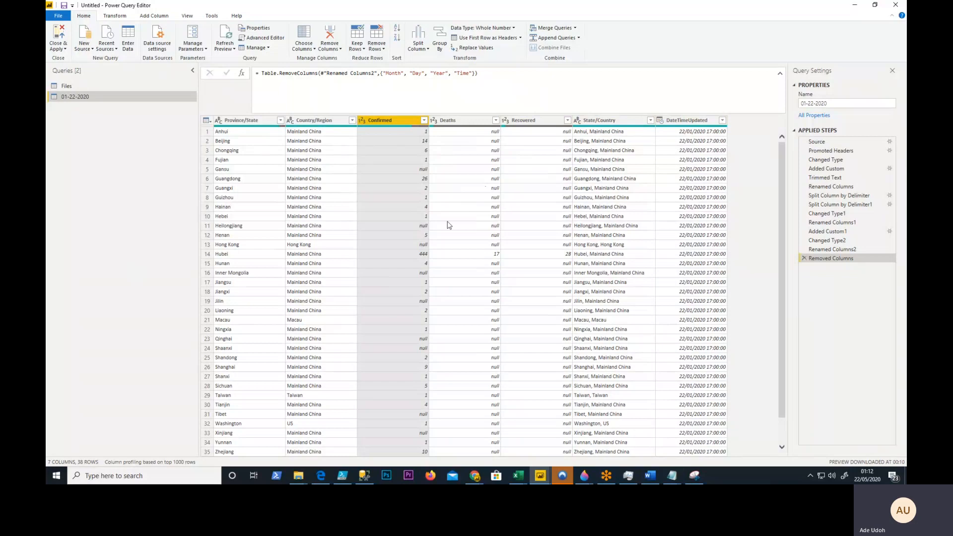
# - Open the 01-22-2020 query's code in the Advanced Editor, add two blank lines above let, and widen the editor window
pyautogui.click(72, 85)
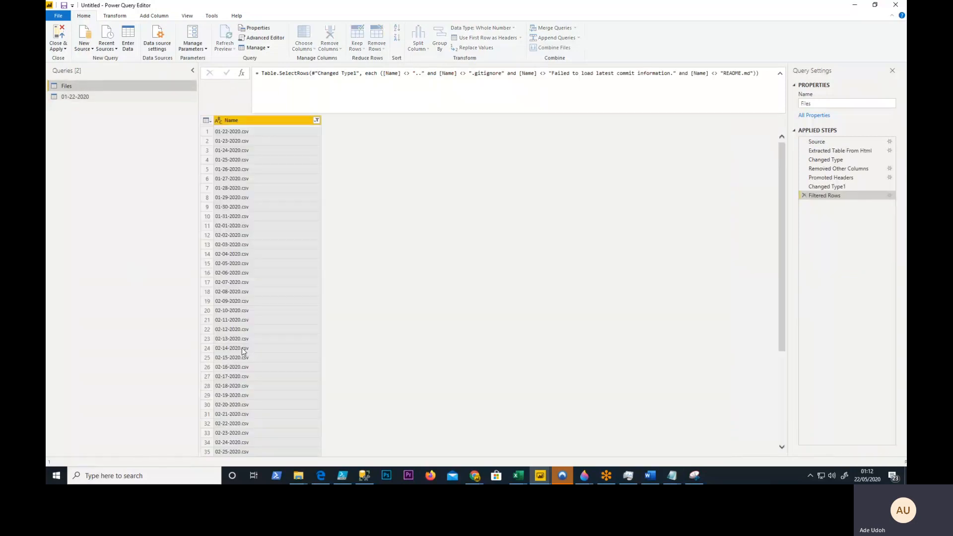
pyautogui.click(79, 98)
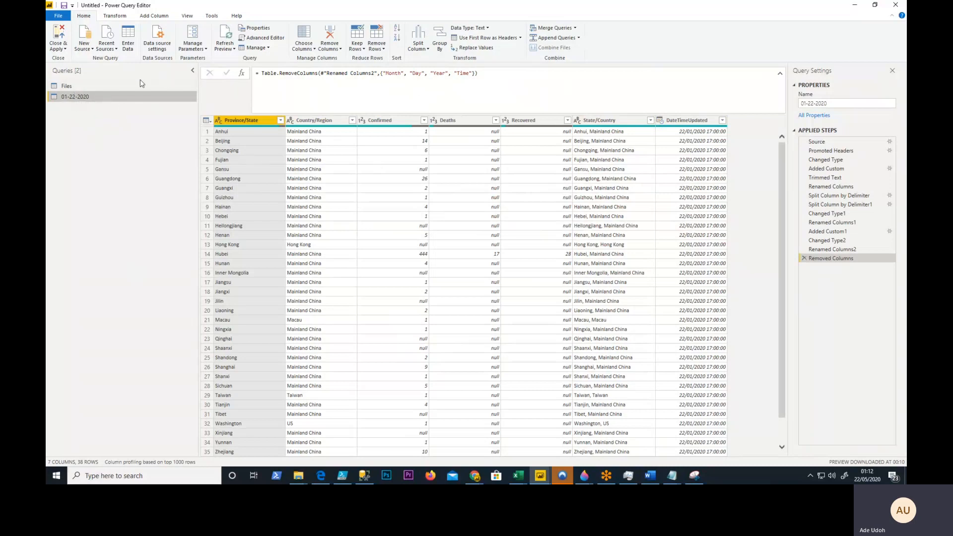
pyautogui.rightClick(109, 100)
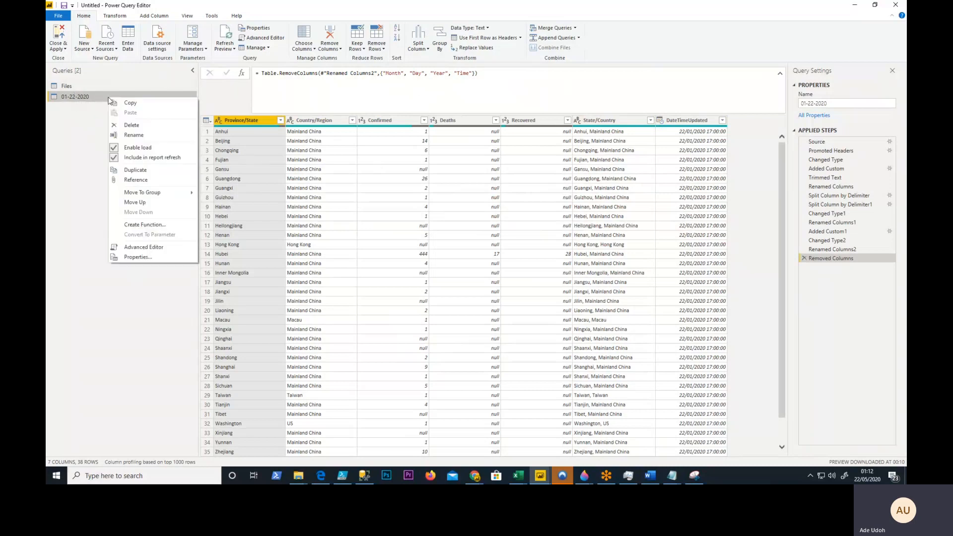
pyautogui.click(161, 250)
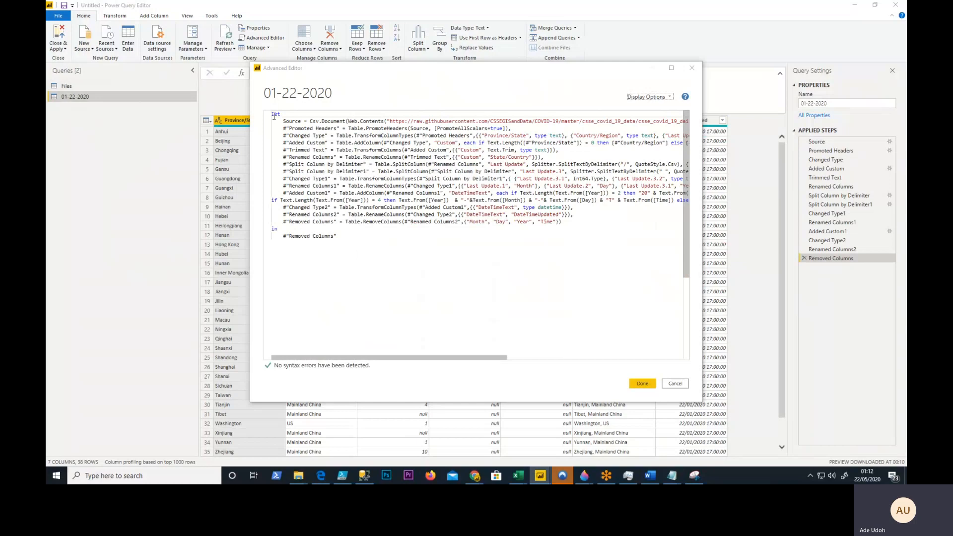
pyautogui.press('Return')
pyautogui.press('Return')
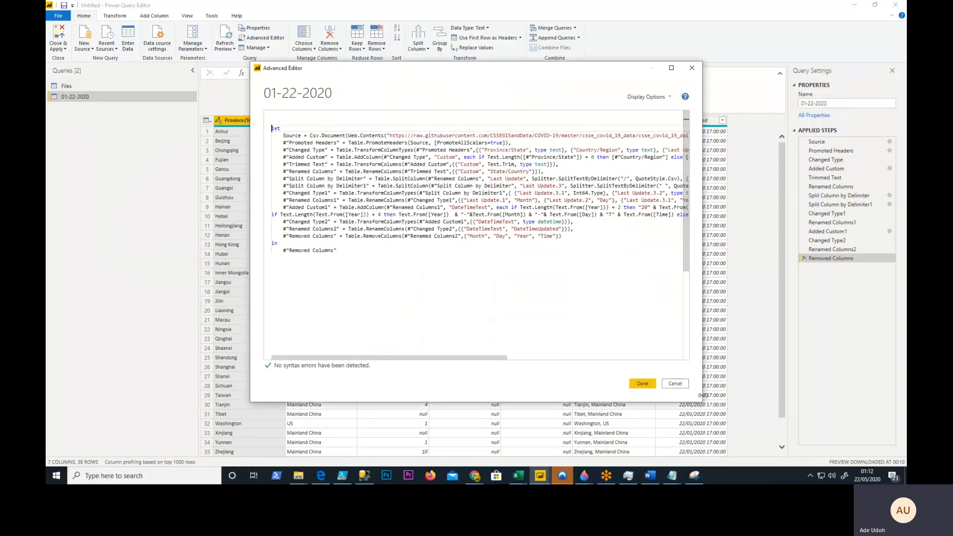
pyautogui.moveTo(701, 401); pyautogui.dragTo(897, 401)
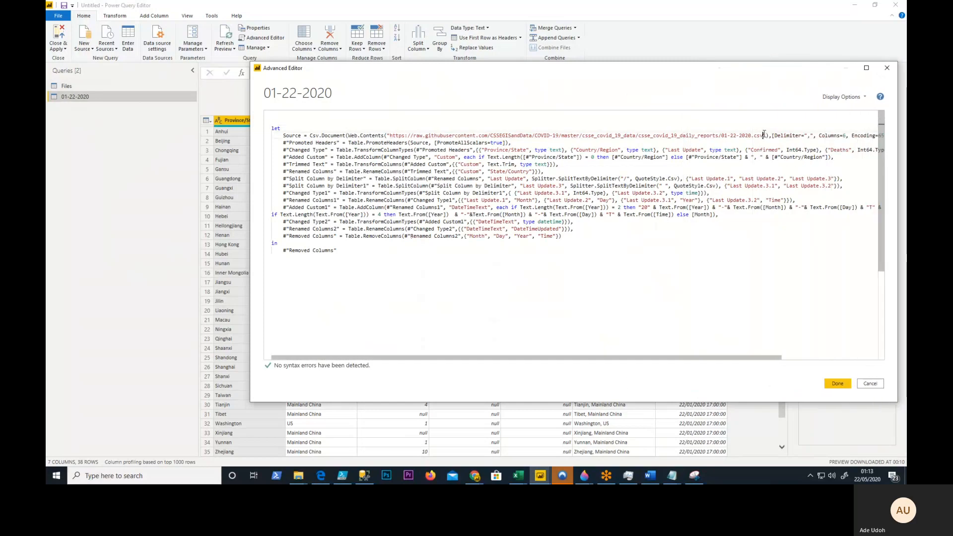
# - Add the function header (DailyExtractFileName) => above let, with a blank line separating it from the query code
pyautogui.moveTo(764, 135); pyautogui.dragTo(725, 137)
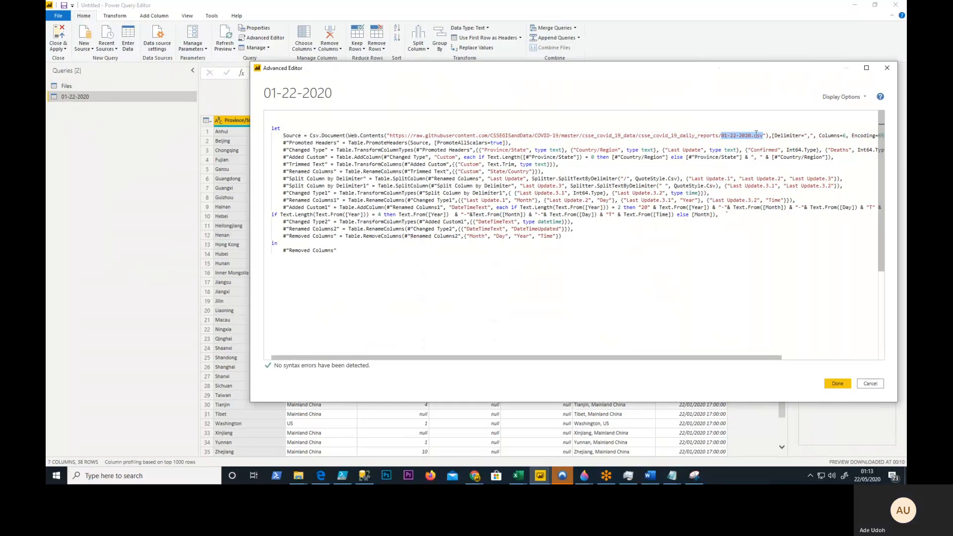
pyautogui.click(276, 115)
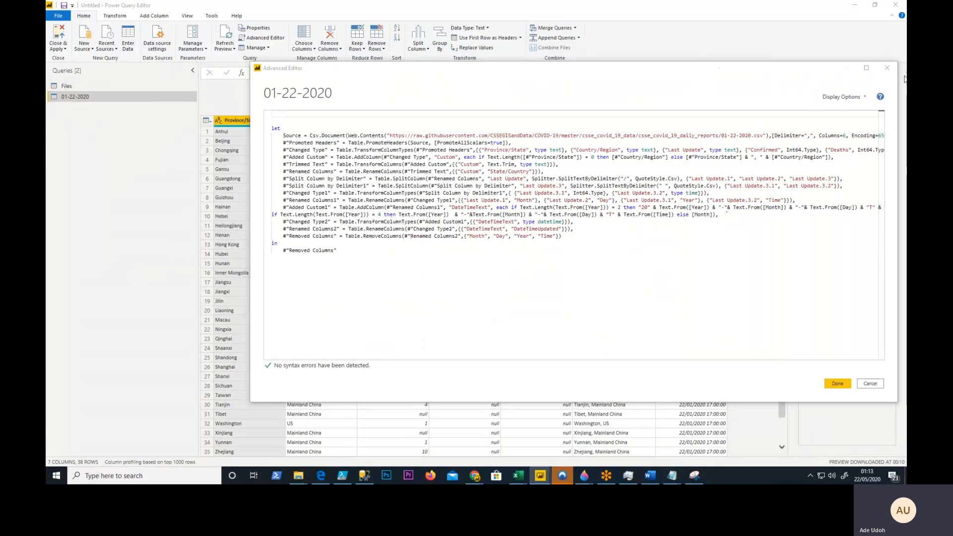
pyautogui.click(279, 122)
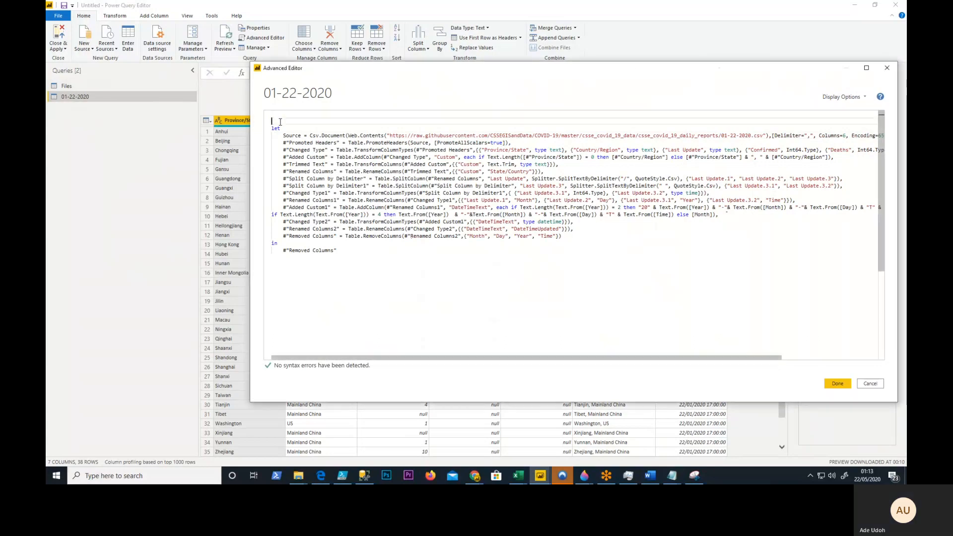
pyautogui.write('(DailyExtractFileName) =>')
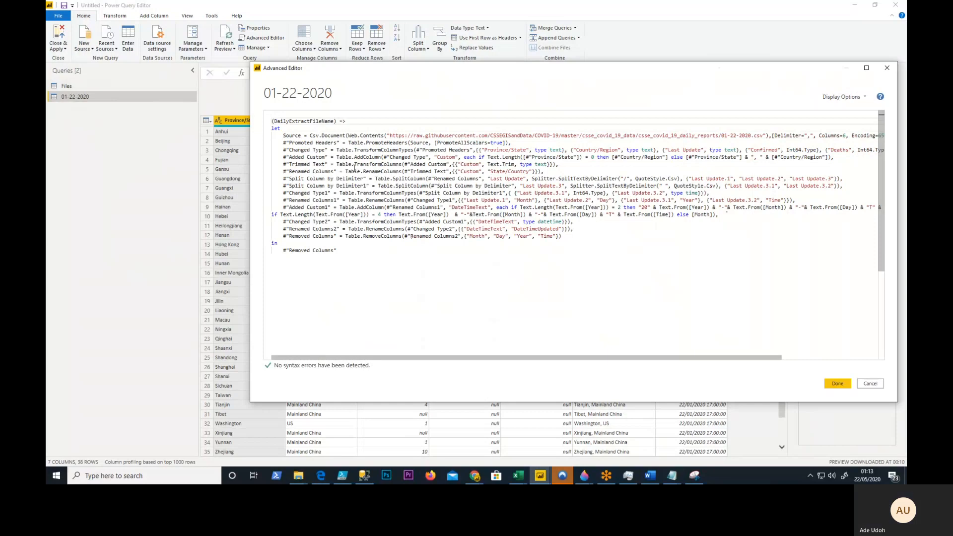
pyautogui.press('Return')
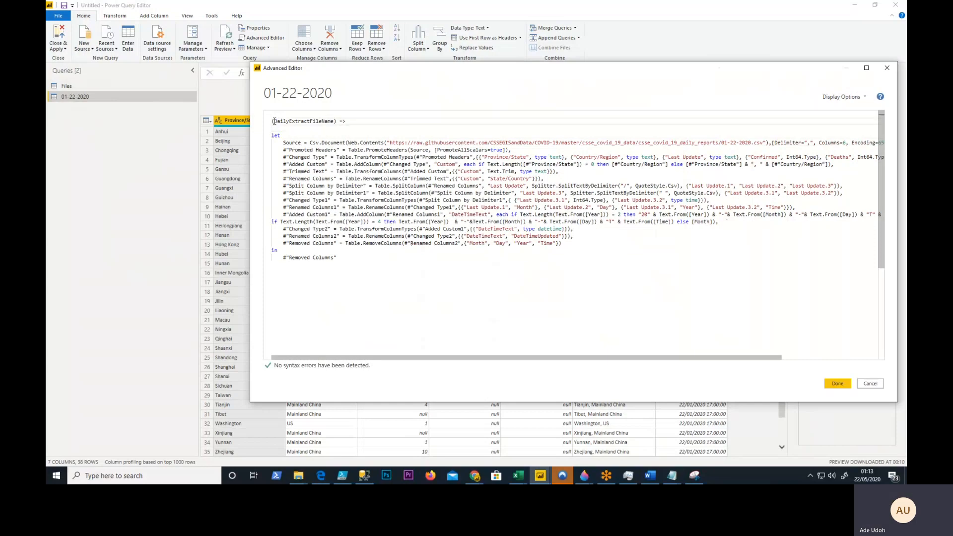
pyautogui.moveTo(274, 121); pyautogui.dragTo(333, 122)
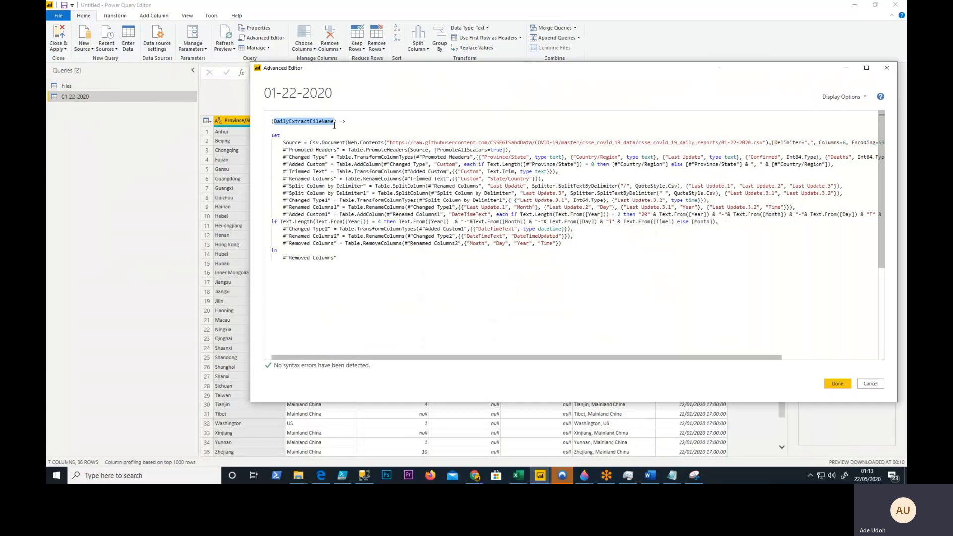
pyautogui.click(333, 127)
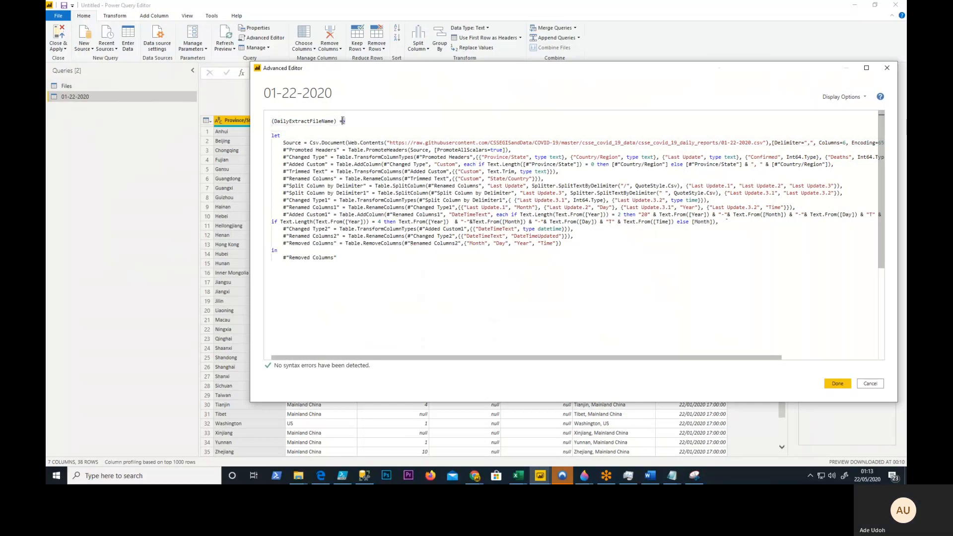
pyautogui.write('>')
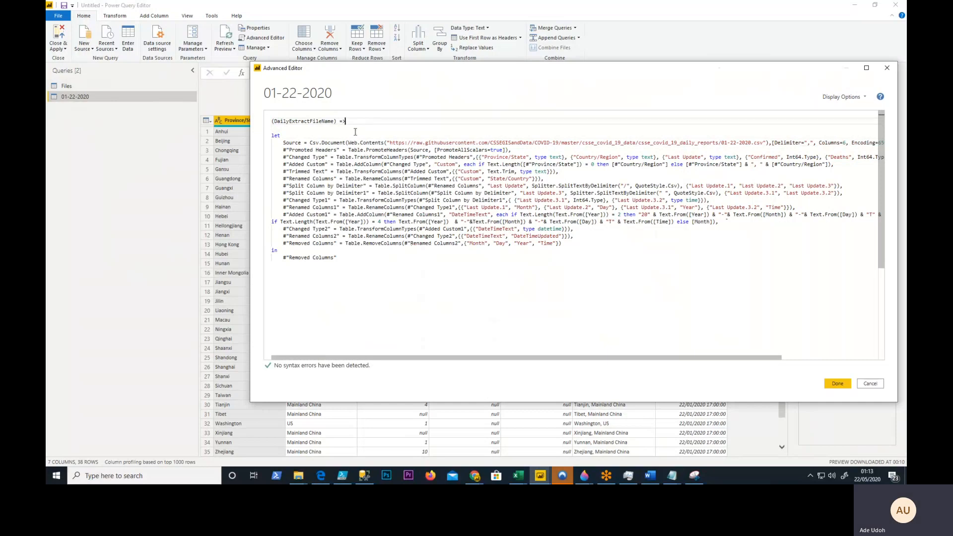
pyautogui.moveTo(350, 120); pyautogui.dragTo(269, 123)
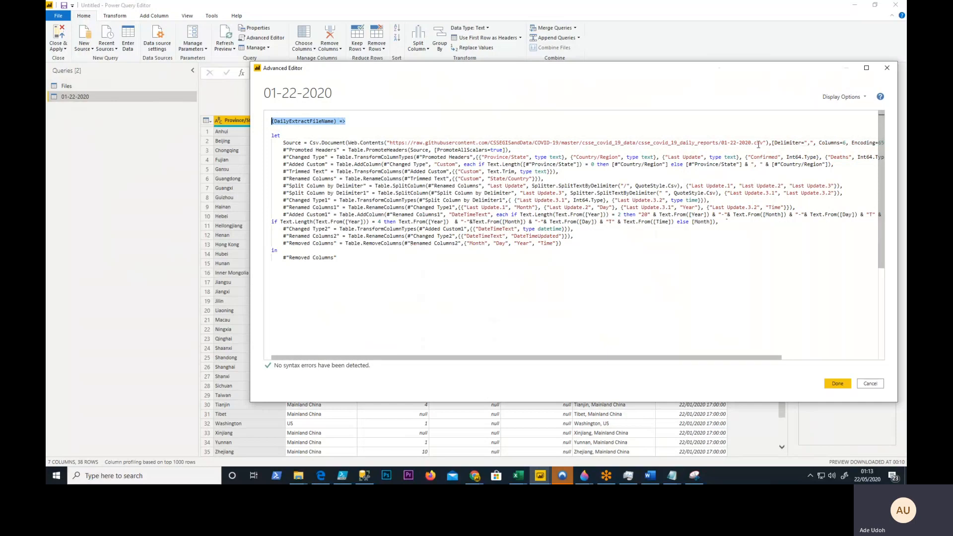
# - Replace the hard-coded file name 01-22-2020.csv in the Source URL with DailyExtractFileName
pyautogui.moveTo(335, 121); pyautogui.dragTo(277, 121)
pyautogui.hotkey('ctrl', 'c')
pyautogui.moveTo(766, 143); pyautogui.dragTo(723, 143)
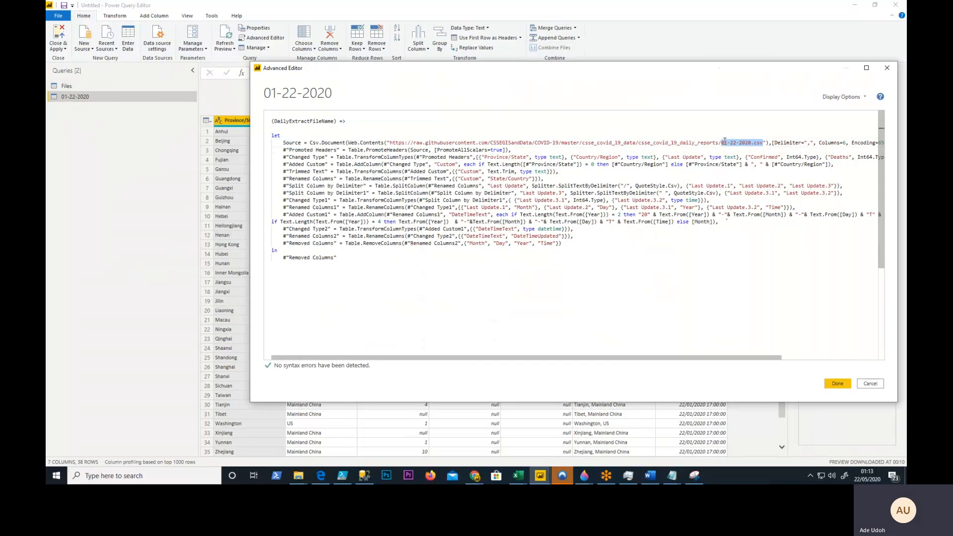
pyautogui.hotkey('ctrl', 'v')
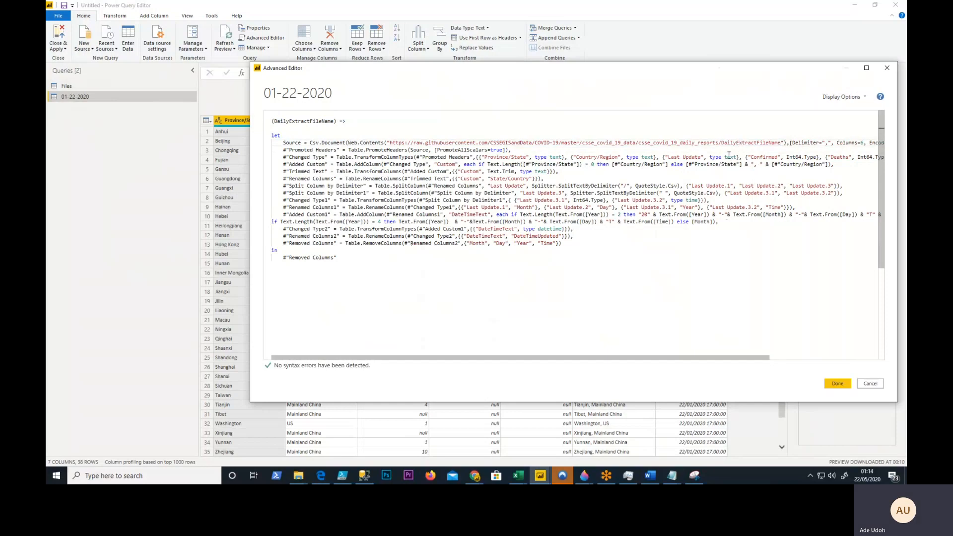
# - Close the URL string after daily_reports/, concatenate it as & DailyExtractFileName & "", and apply the code to turn the query into a function
pyautogui.click(720, 143)
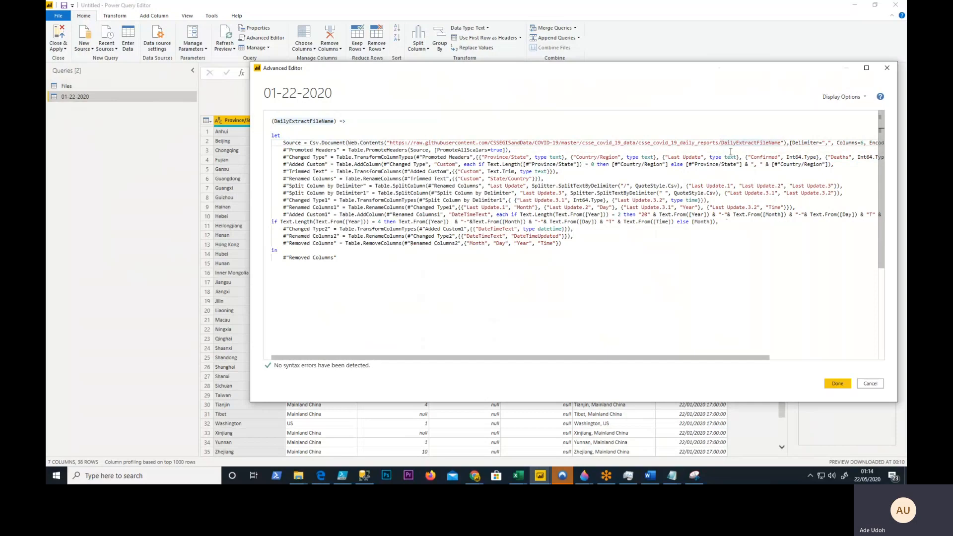
pyautogui.write('"')
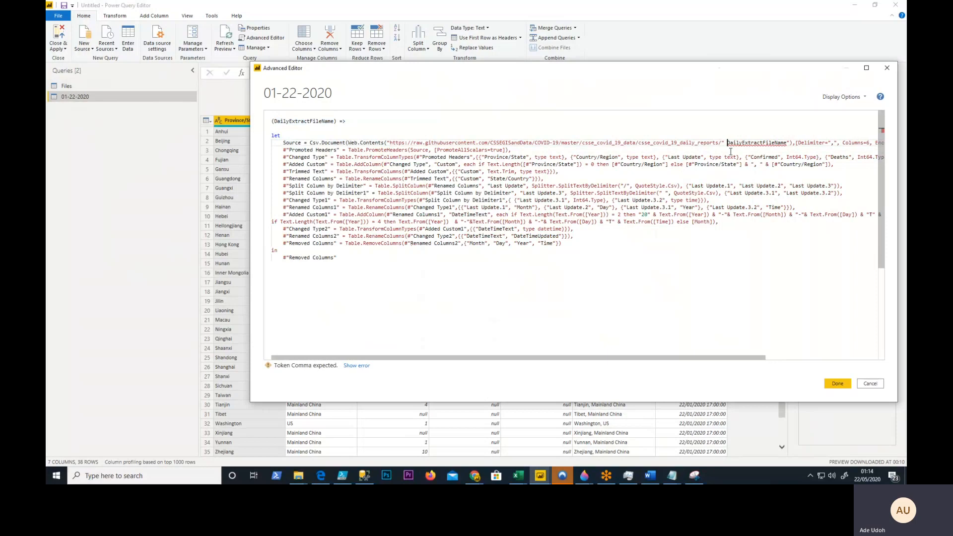
pyautogui.write(' & ')
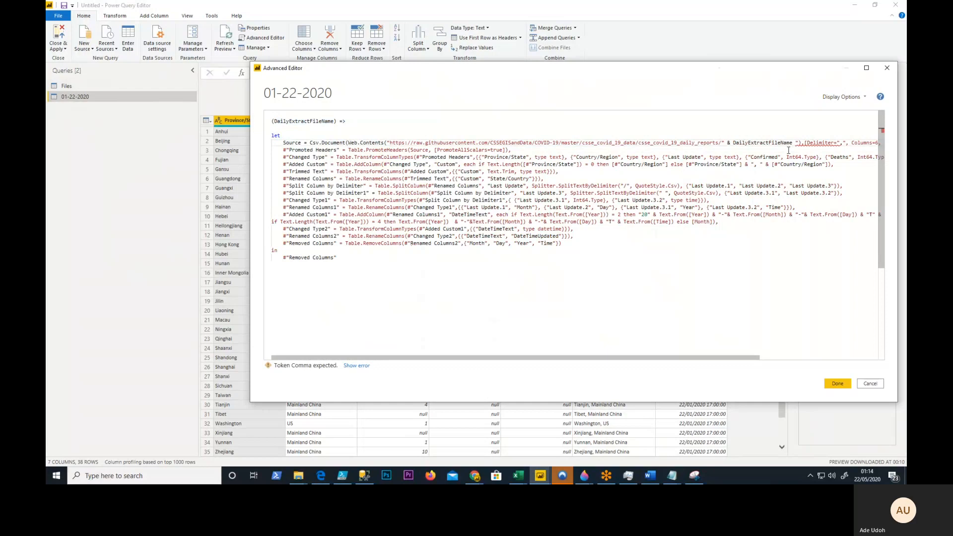
pyautogui.write(' &')
pyautogui.press('Delete')
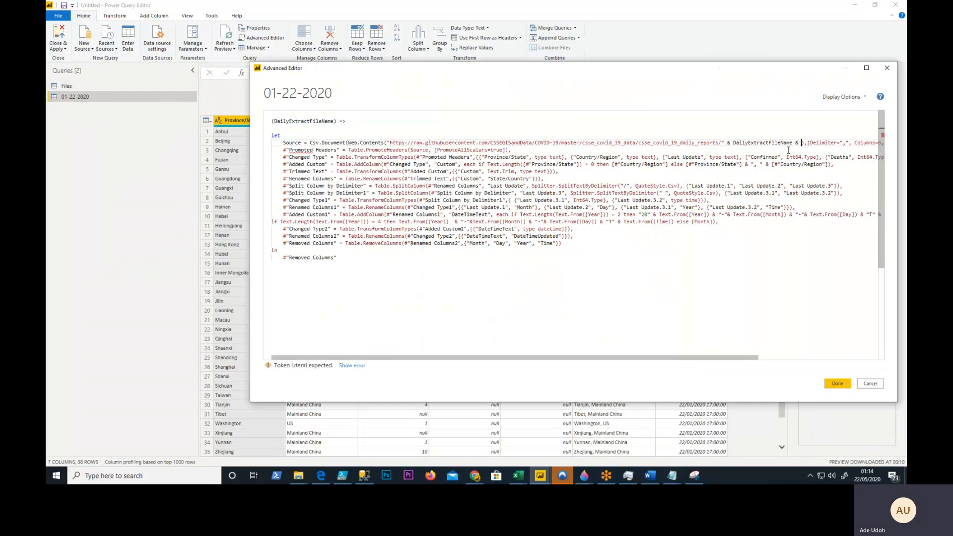
pyautogui.write('"')
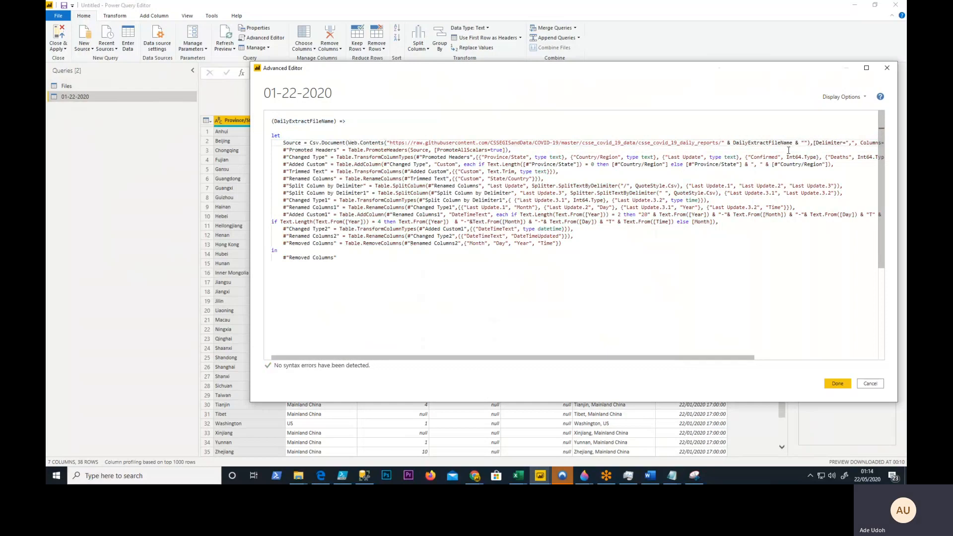
pyautogui.click(794, 242)
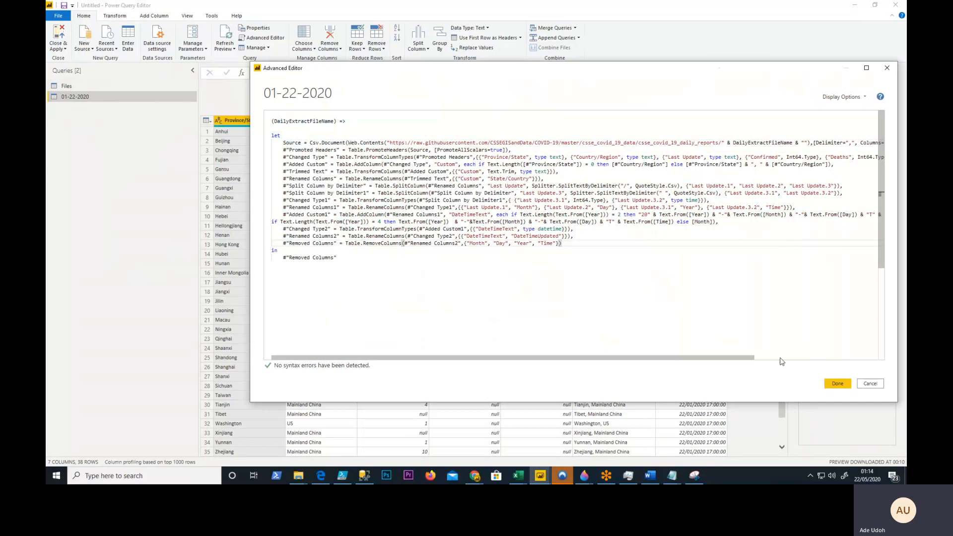
pyautogui.moveTo(748, 358); pyautogui.dragTo(602, 362)
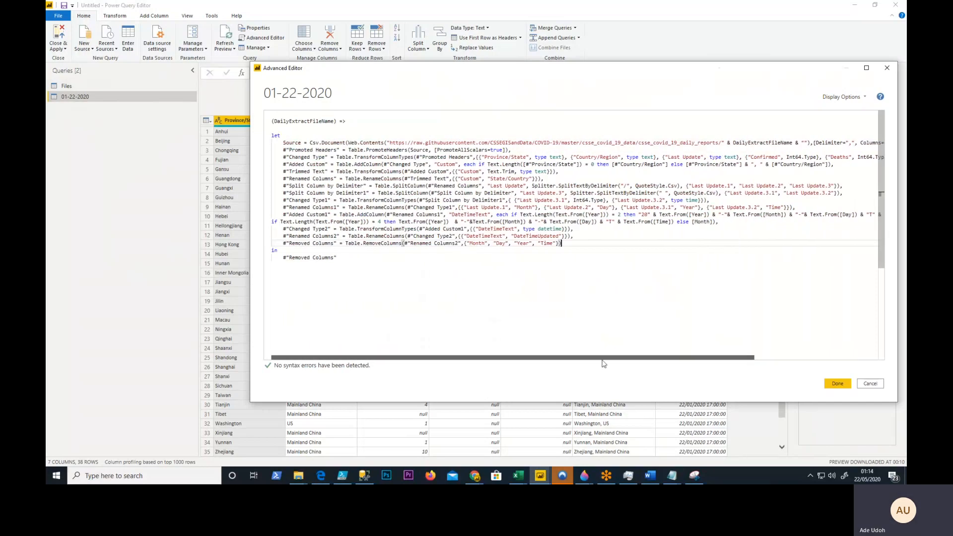
pyautogui.click(837, 385)
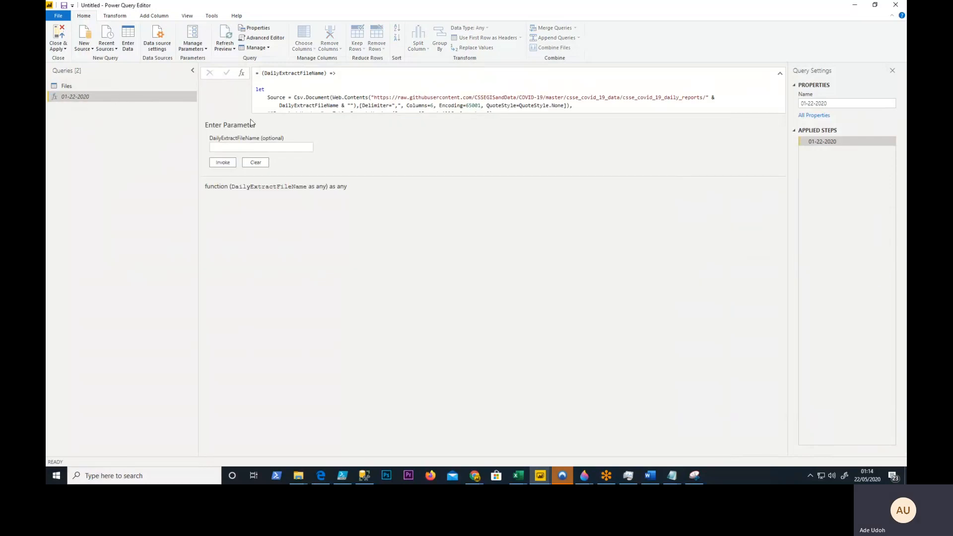
# - Rename the 01-22-2020 function as fxGetDailyFeed
pyautogui.click(834, 105)
pyautogui.moveTo(834, 104); pyautogui.dragTo(783, 108)
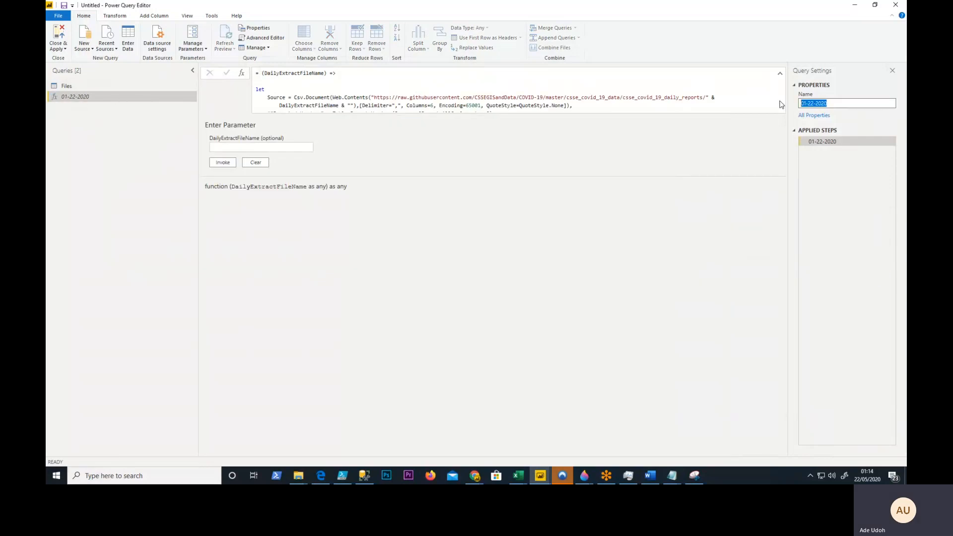
pyautogui.write('FF')
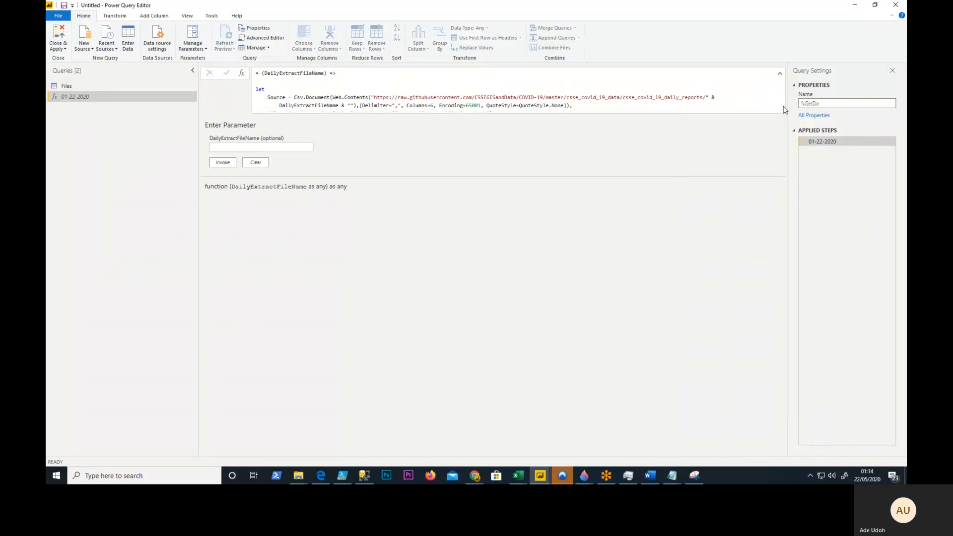
pyautogui.write('ily')
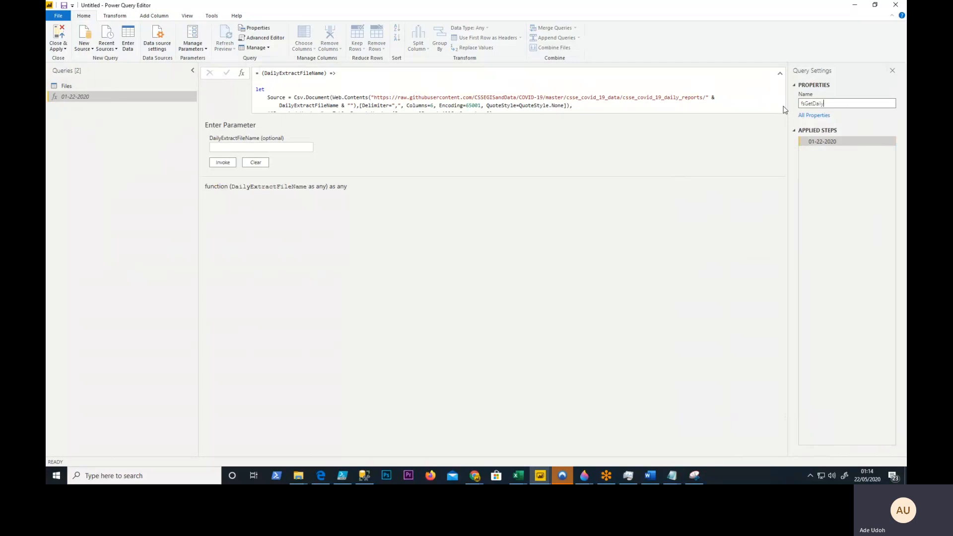
pyautogui.write('Feed')
pyautogui.press('Return')
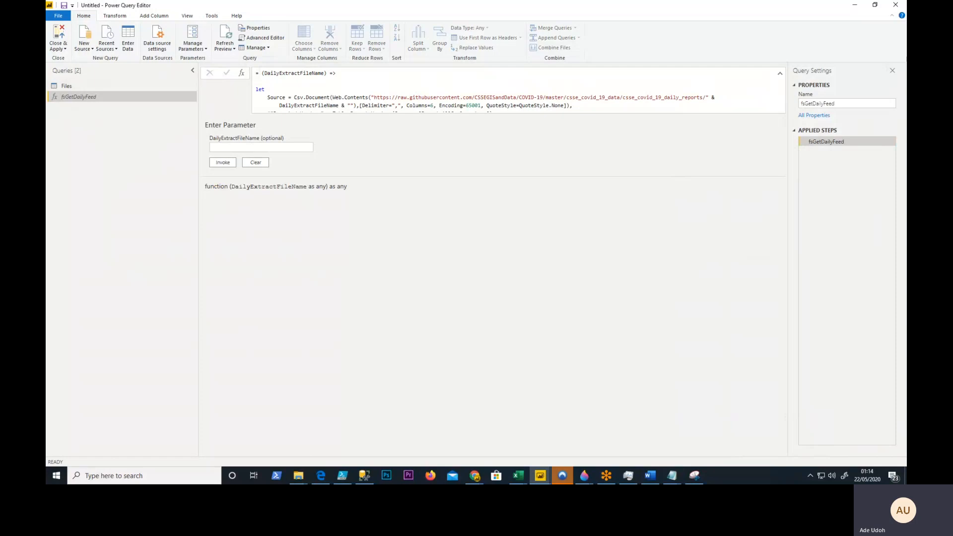
# - Copy the file name 01-25-2020.csv from the Files query and test the fsGetDailyFeed function by invoking it with that name
pyautogui.click(69, 85)
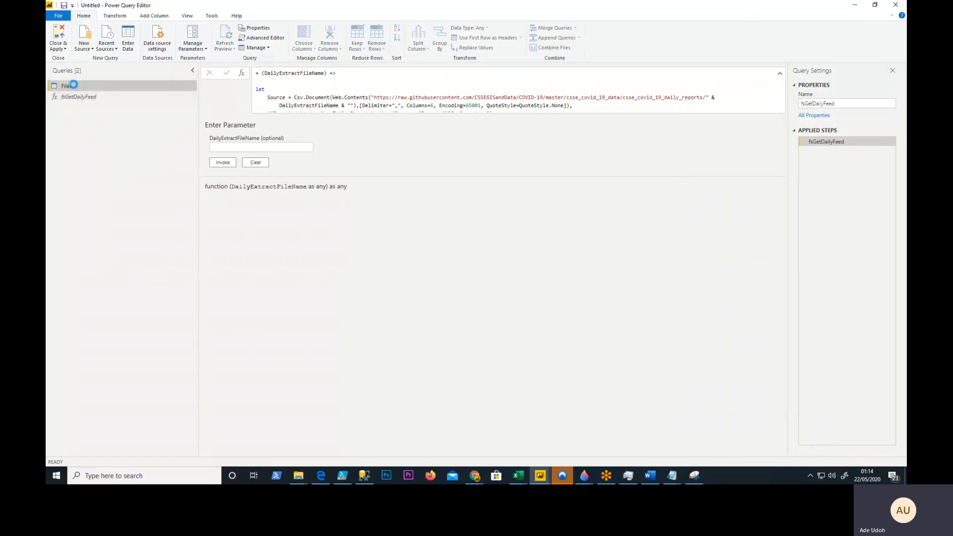
pyautogui.scroll(-5, 240, 406)
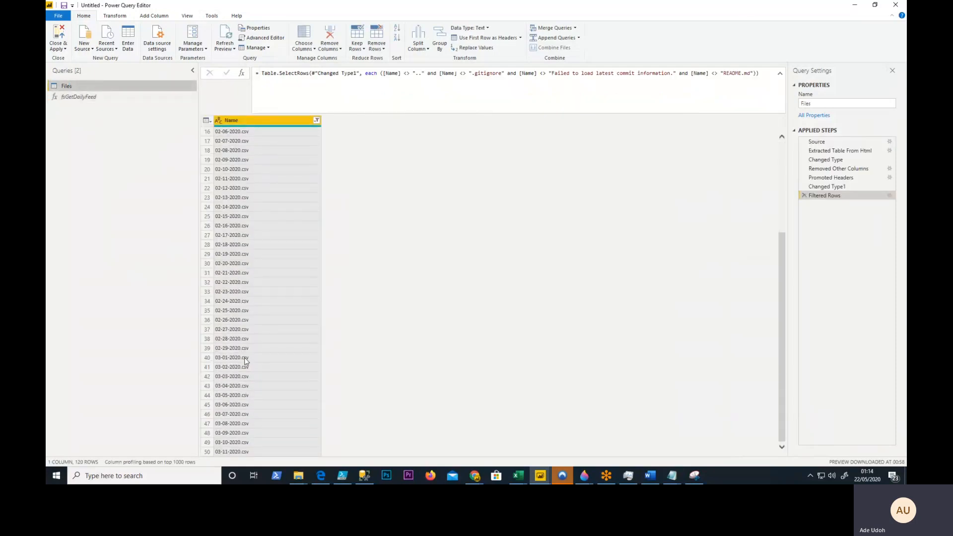
pyautogui.click(245, 163)
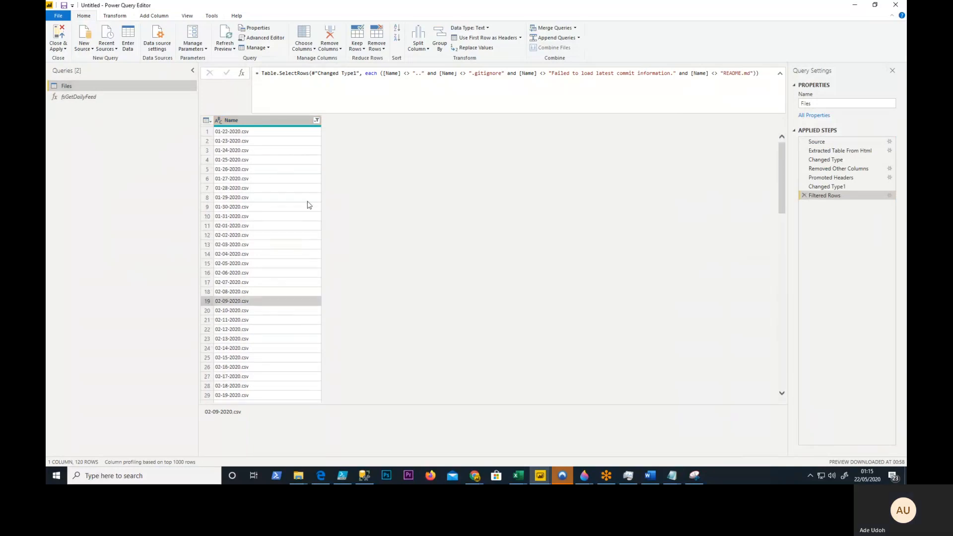
pyautogui.click(251, 159)
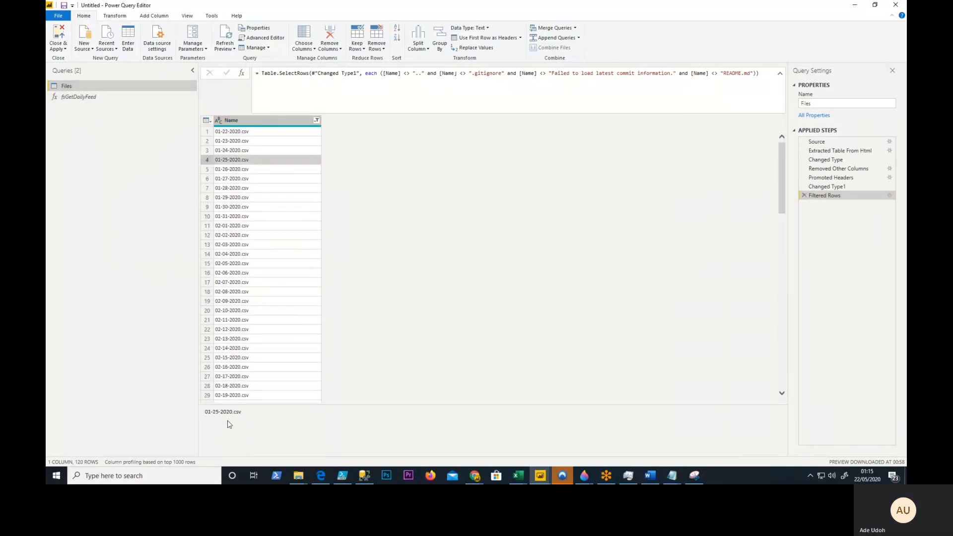
pyautogui.moveTo(242, 412); pyautogui.dragTo(207, 419)
pyautogui.hotkey('ctrl', 'c')
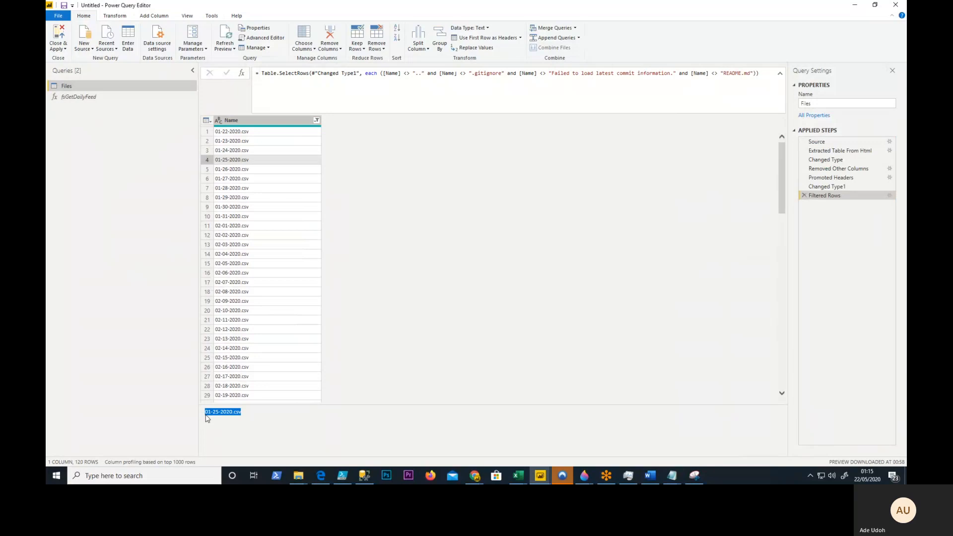
pyautogui.click(70, 97)
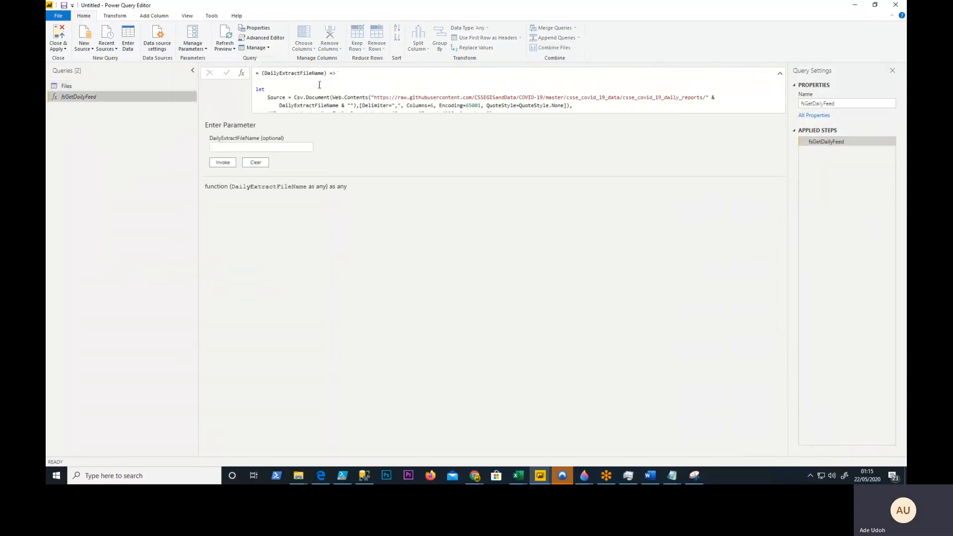
pyautogui.click(257, 148)
pyautogui.hotkey('ctrl', 'v')
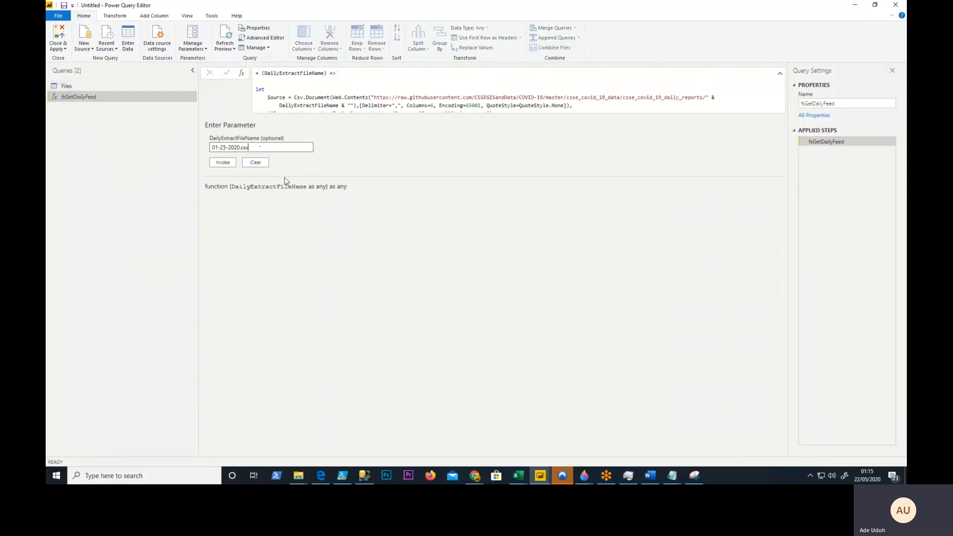
pyautogui.click(222, 163)
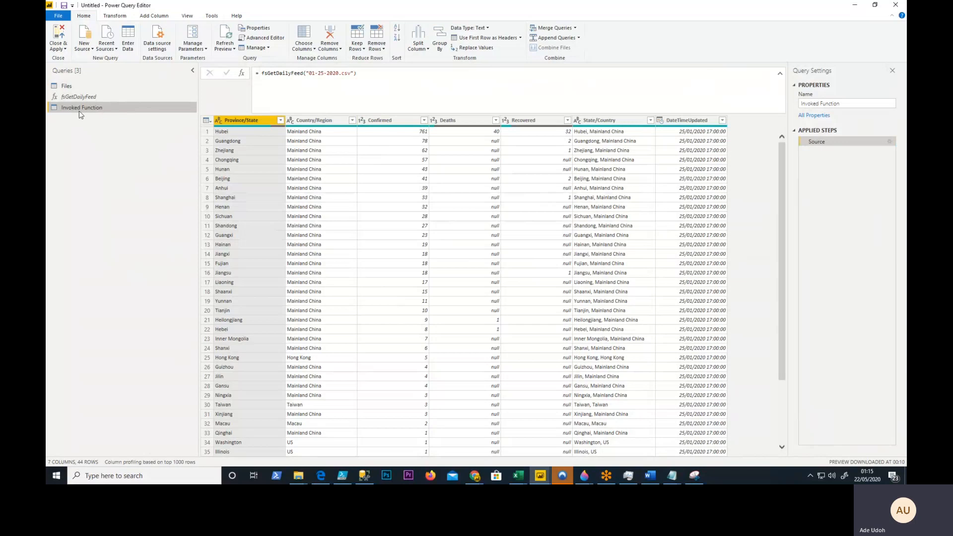
# - Delete the Invoked Function query
pyautogui.rightClick(121, 111)
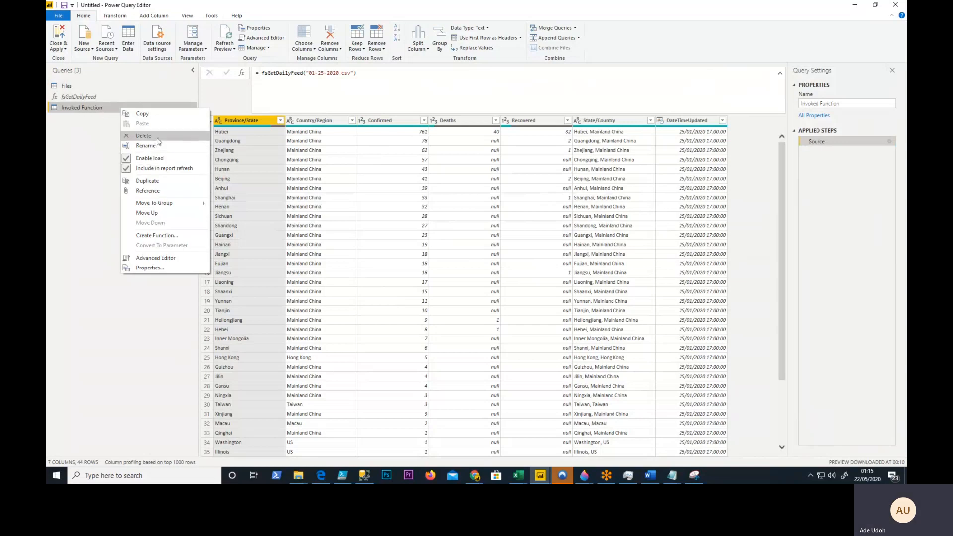
pyautogui.click(158, 135)
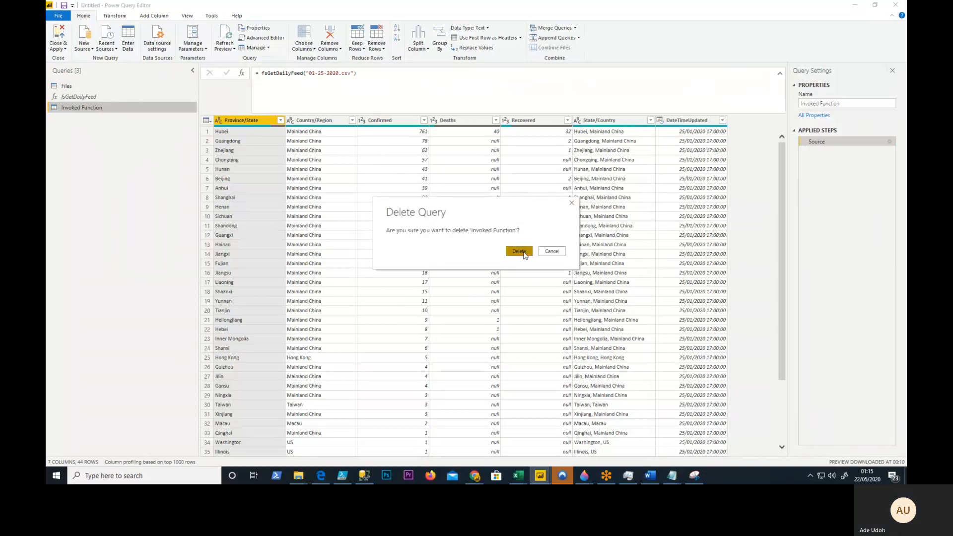
pyautogui.click(518, 253)
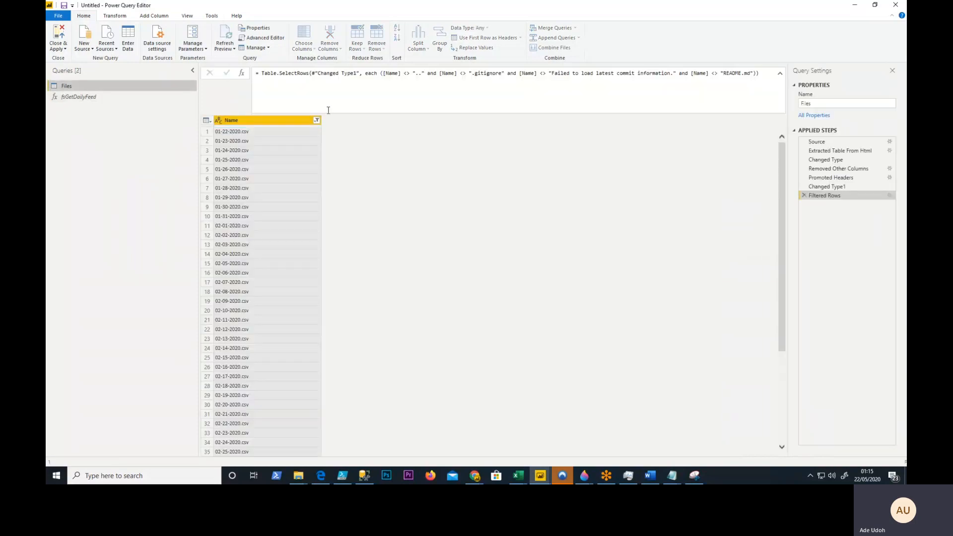
# - Add a column to Files that invokes the custom function fsGetDailyFeed for each row, passing the Name column as DailyExtractFileName
pyautogui.click(158, 16)
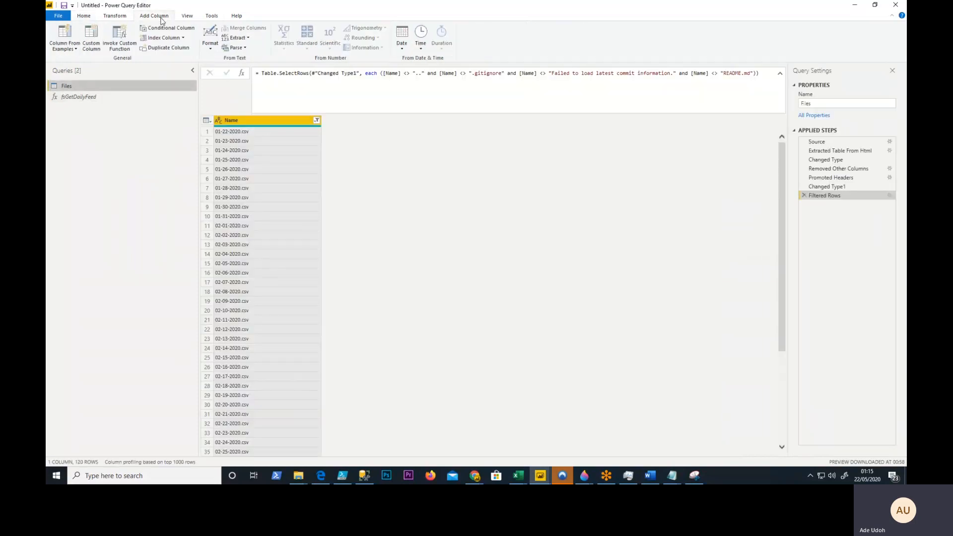
pyautogui.click(126, 47)
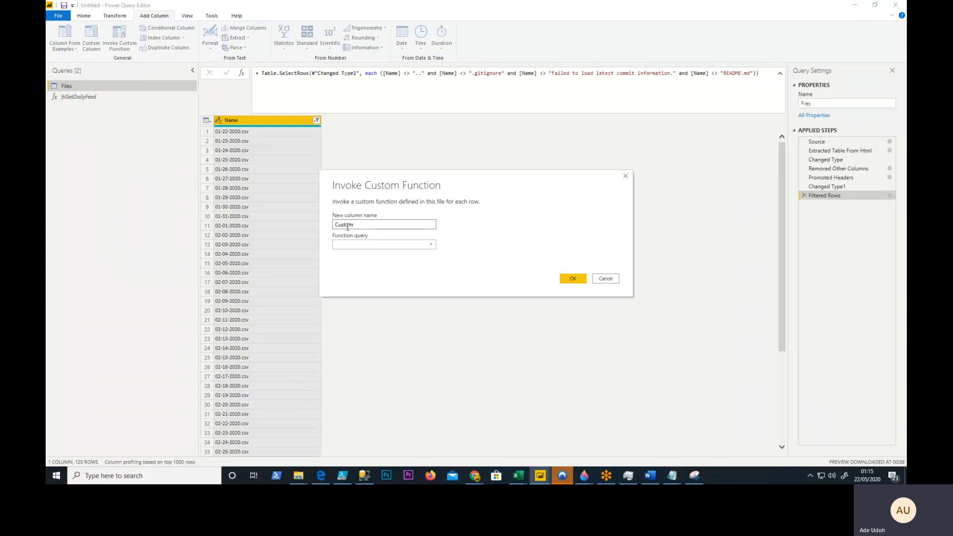
pyautogui.click(365, 245)
pyautogui.click(359, 257)
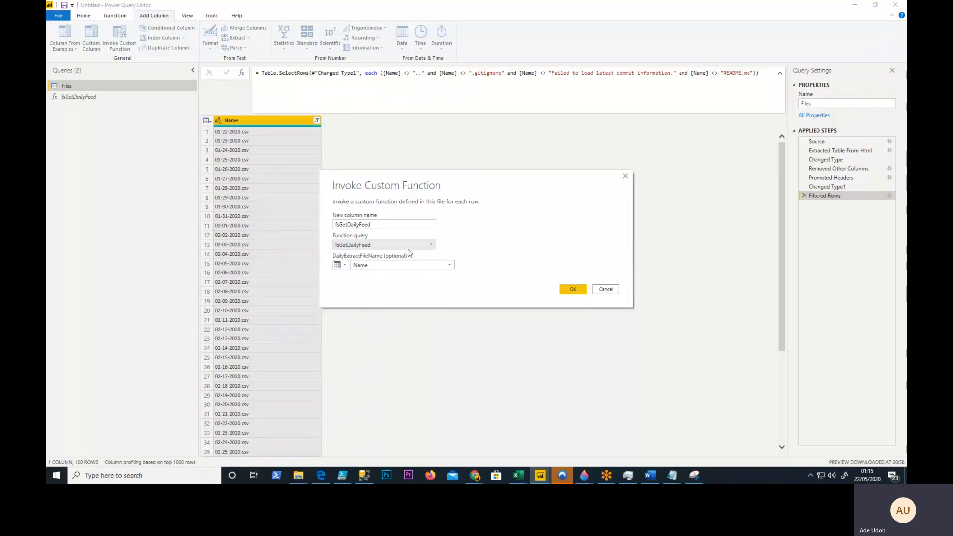
pyautogui.click(575, 290)
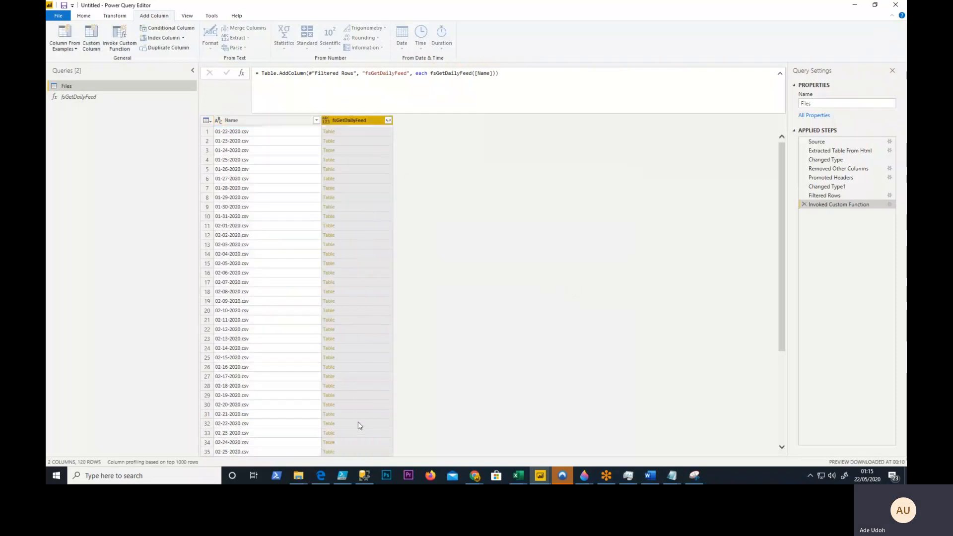
# - Examine the full code of the fsGetDailyFeed function in the Advanced Editor and close it without changes
pyautogui.moveTo(779, 166); pyautogui.dragTo(733, 132)
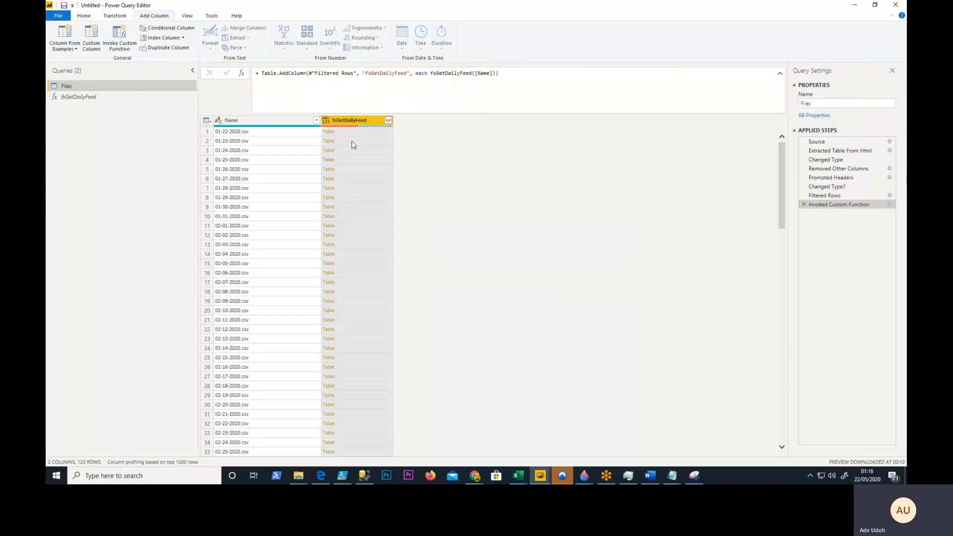
pyautogui.click(107, 96)
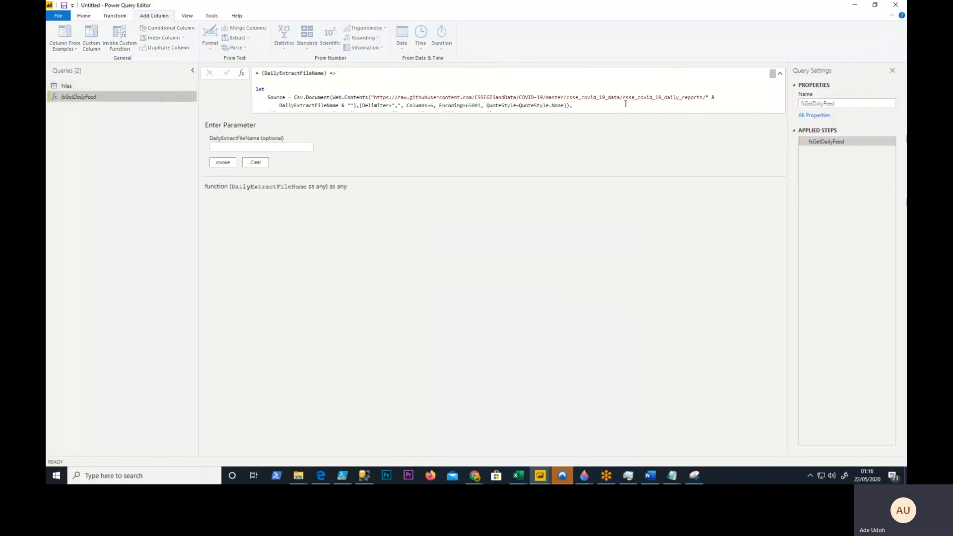
pyautogui.rightClick(133, 105)
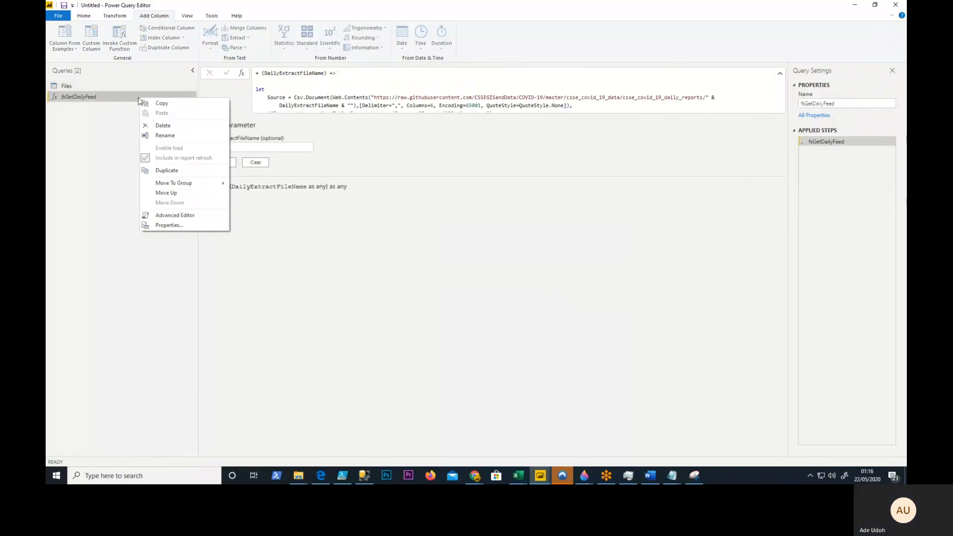
pyautogui.click(195, 214)
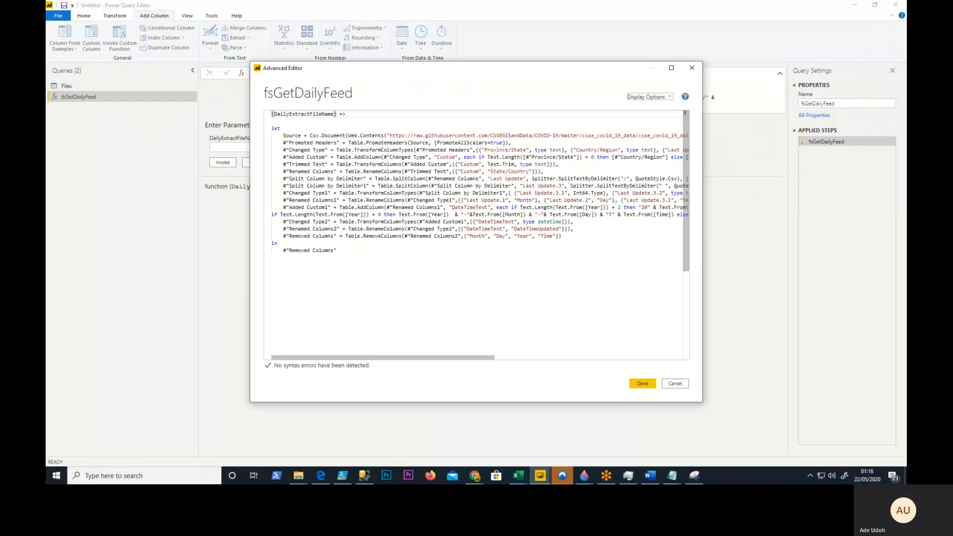
pyautogui.click(675, 385)
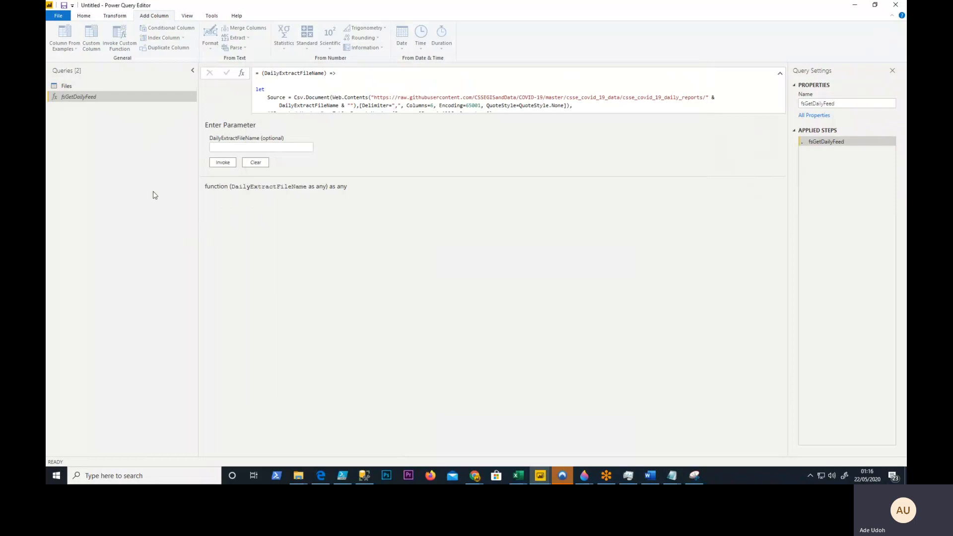
# - Expand the fsGetDailyFeed column in Files with all its columns, without using the original column name as prefix
pyautogui.click(63, 85)
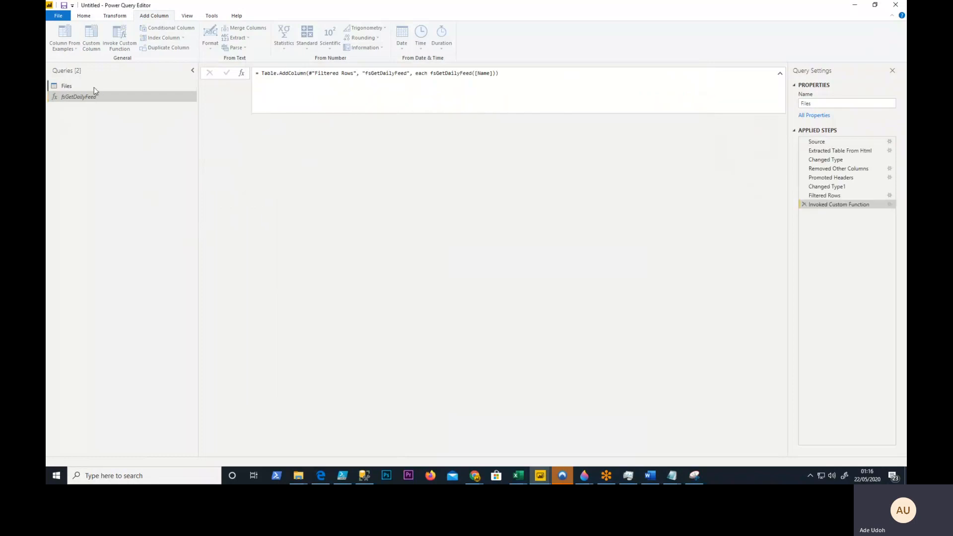
pyautogui.click(388, 121)
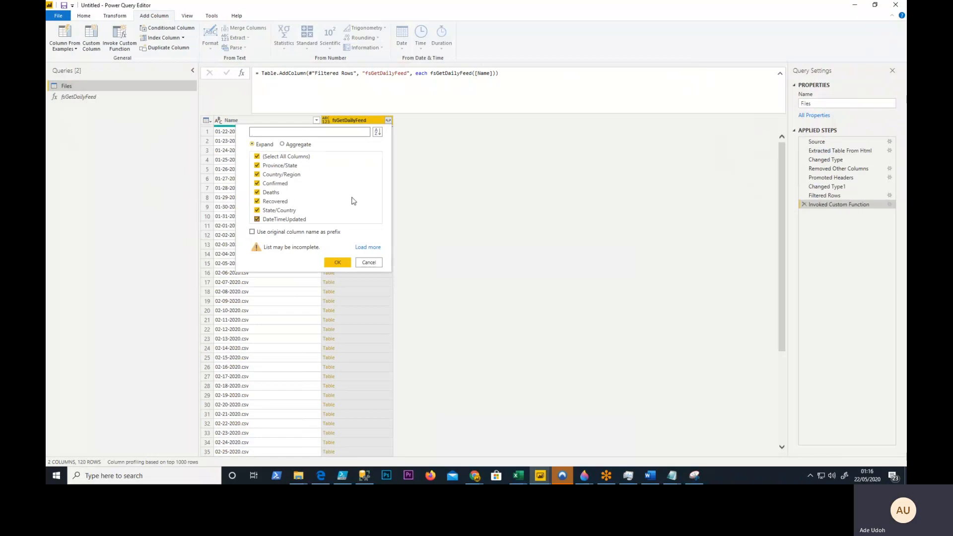
pyautogui.click(336, 263)
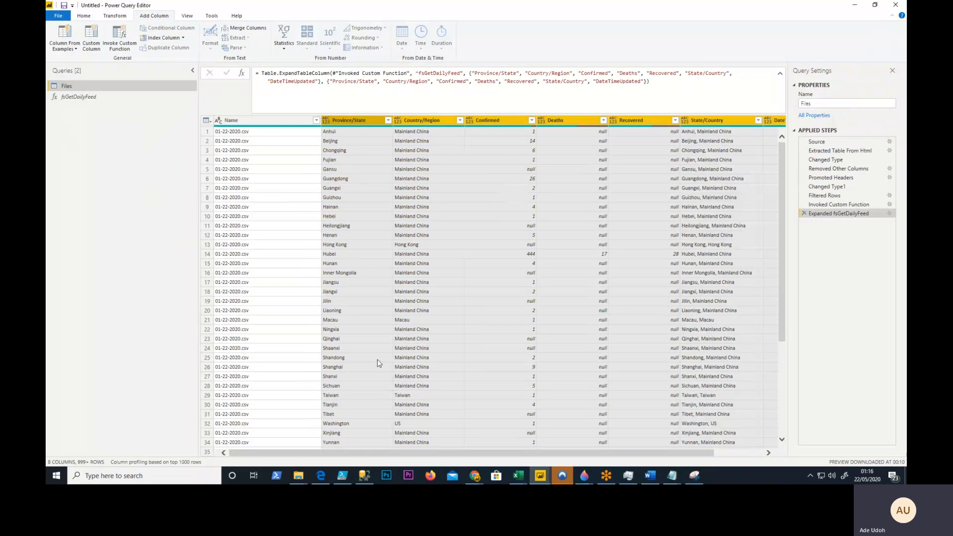
# - Review the expanded table's columns from Name across to DateTimeUpdated
pyautogui.moveTo(350, 454); pyautogui.dragTo(604, 425)
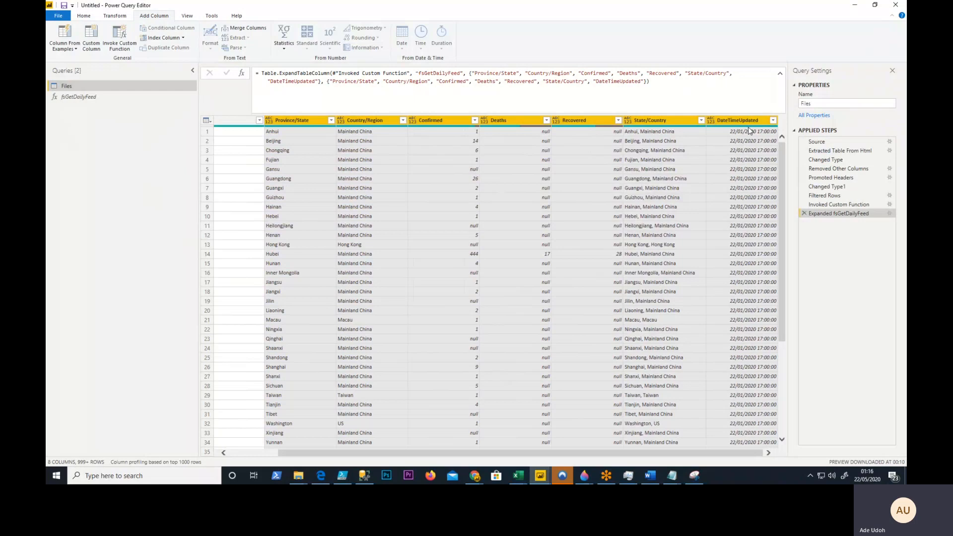
pyautogui.click(713, 99)
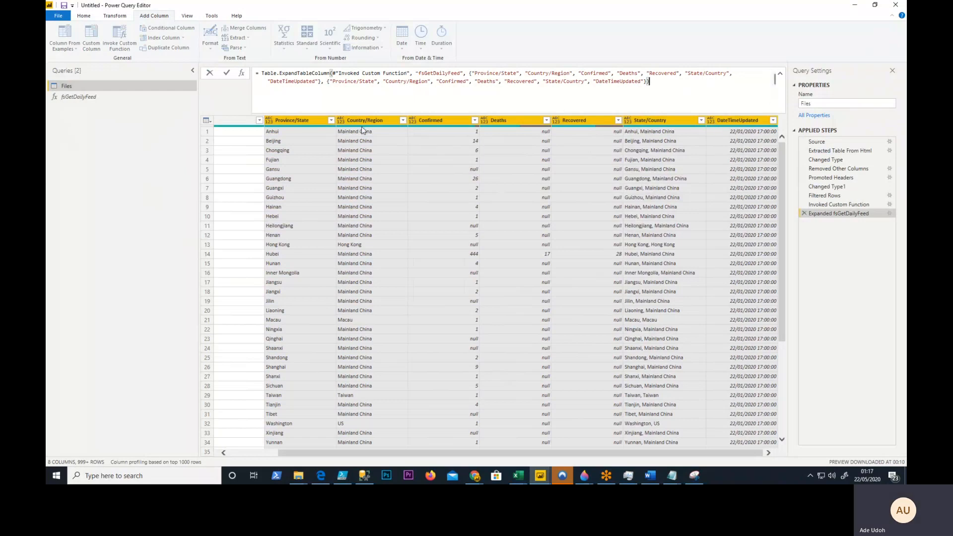
pyautogui.click(234, 182)
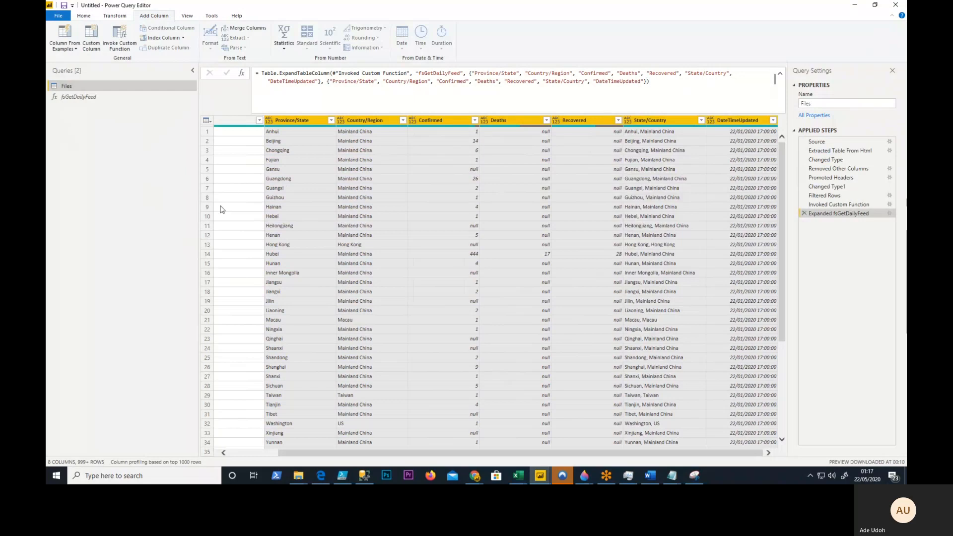
pyautogui.moveTo(313, 456); pyautogui.dragTo(259, 351)
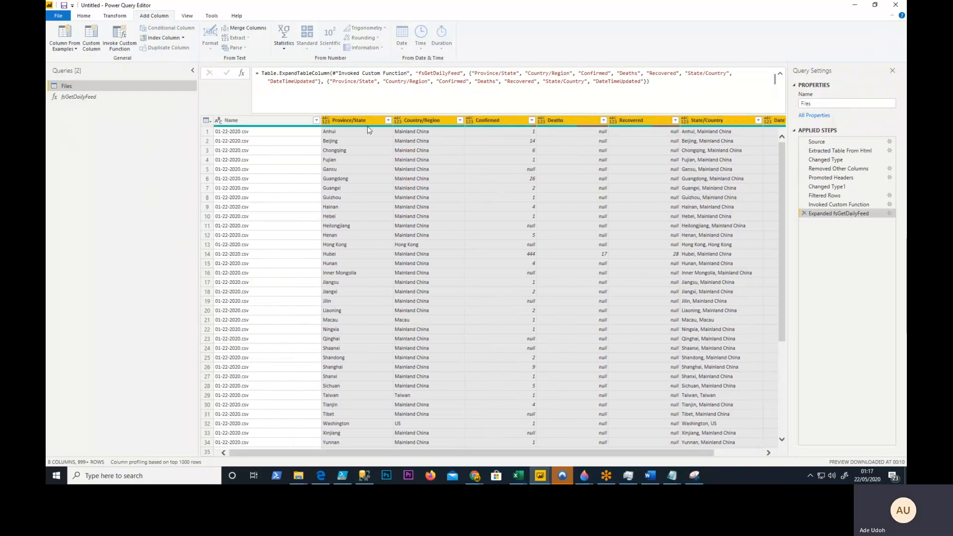
pyautogui.moveTo(365, 128)
pyautogui.moveTo(776, 128)
# - Load more values in the Name column's filter list, look through the file names, and leave without filtering
pyautogui.click(316, 120)
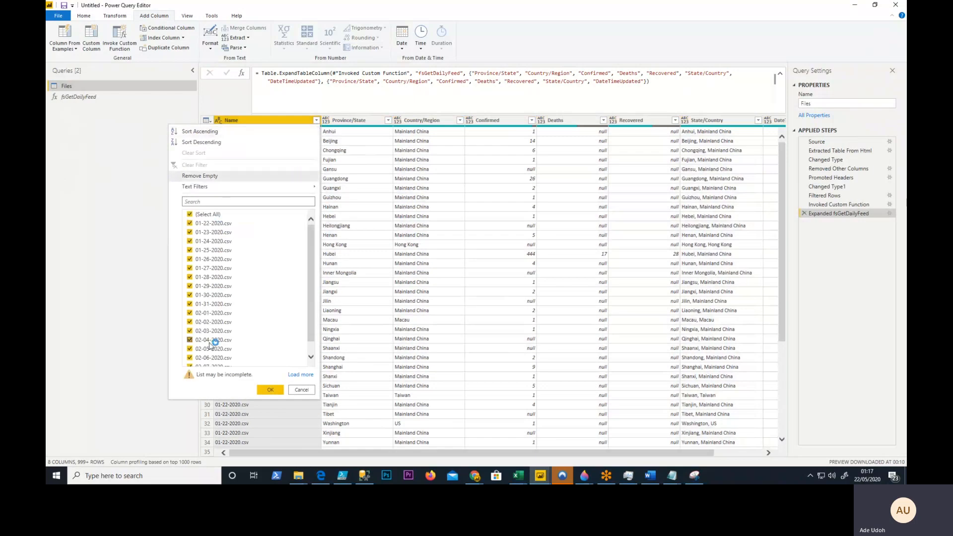
pyautogui.scroll(-1, 311, 239)
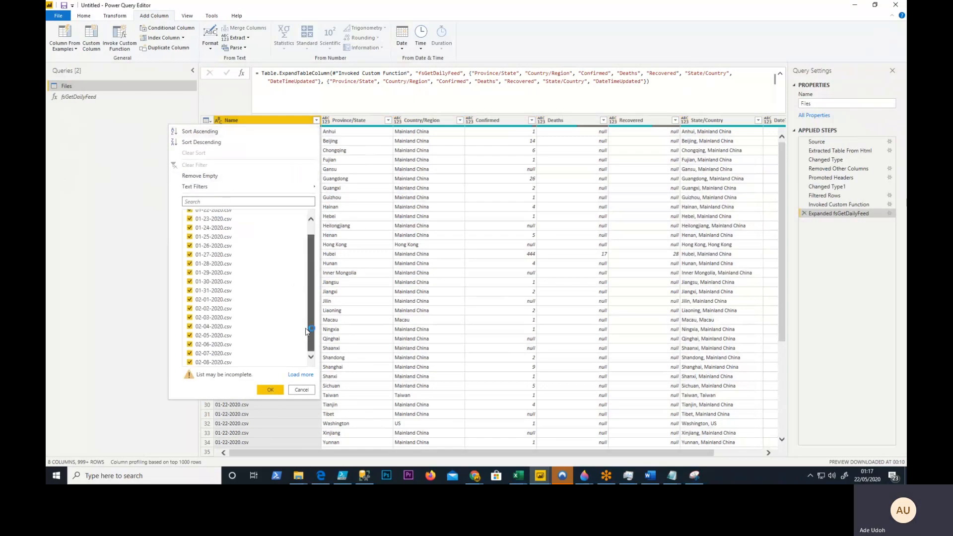
pyautogui.click(299, 375)
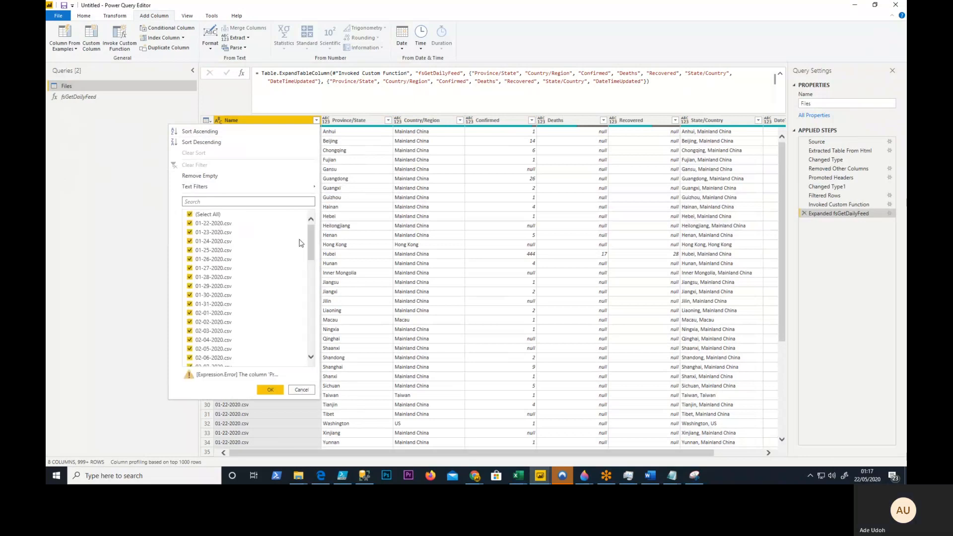
pyautogui.moveTo(311, 238)
pyautogui.mouseDown()
pyautogui.moveTo(308, 334)
pyautogui.moveTo(306, 230)
pyautogui.mouseUp()
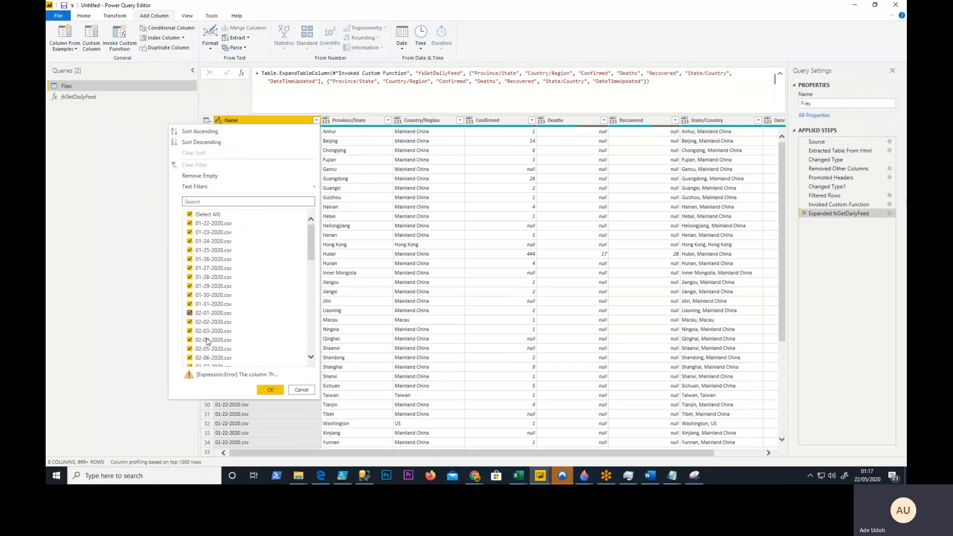
pyautogui.click(301, 390)
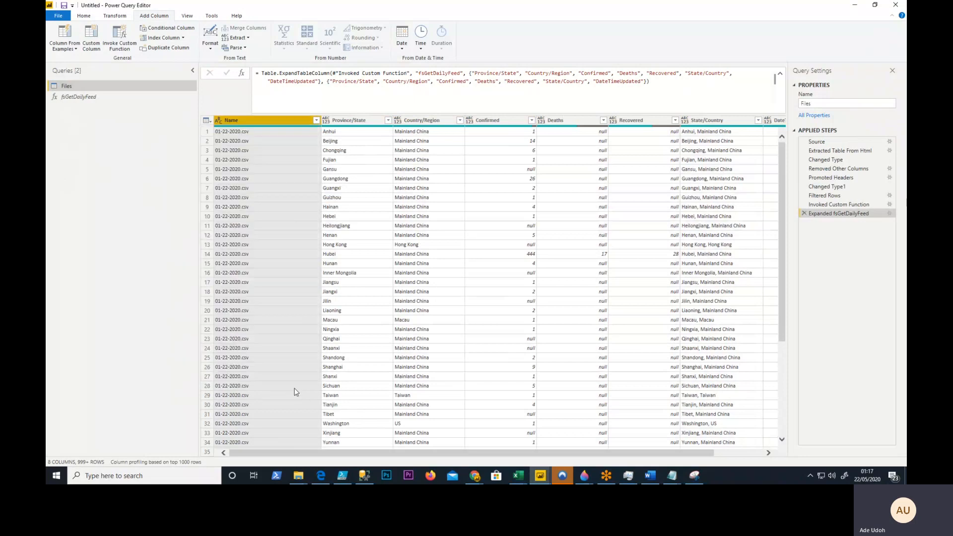
# - Look through the rows of the expanded table to check the DateTimeUpdated dates across the daily files
pyautogui.moveTo(577, 453); pyautogui.dragTo(758, 378)
pyautogui.scroll(-15, 767, 270)
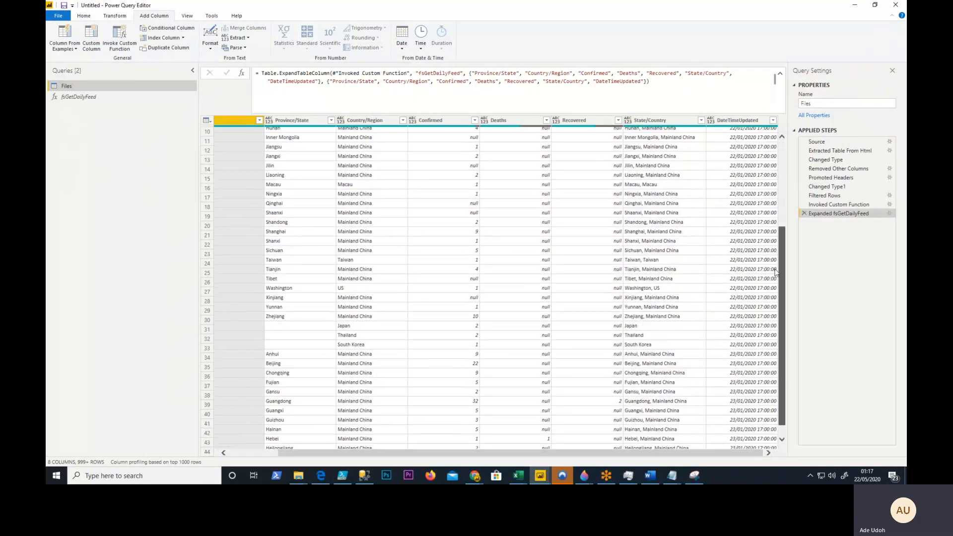
pyautogui.scroll(13, 768, 270)
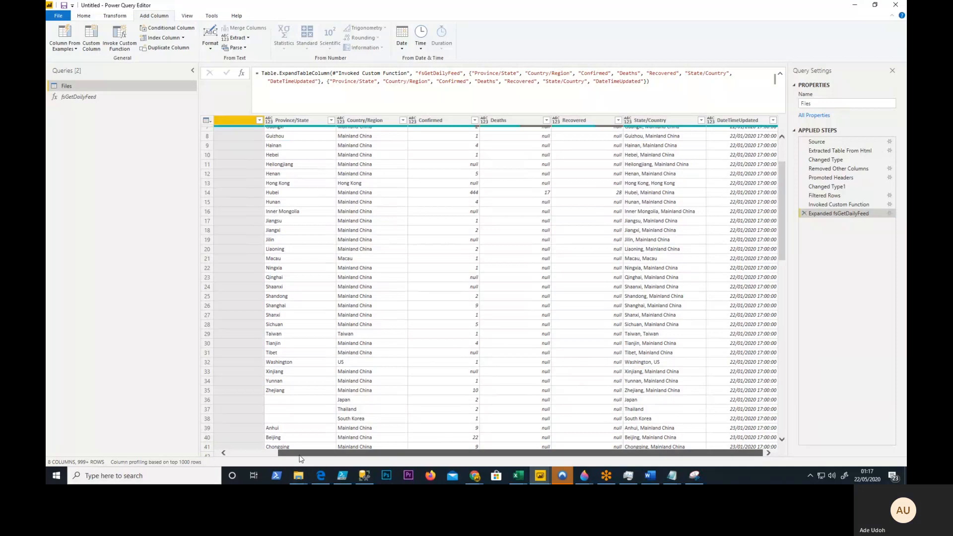
pyautogui.moveTo(343, 453); pyautogui.dragTo(293, 453)
pyautogui.scroll(2, 783, 218)
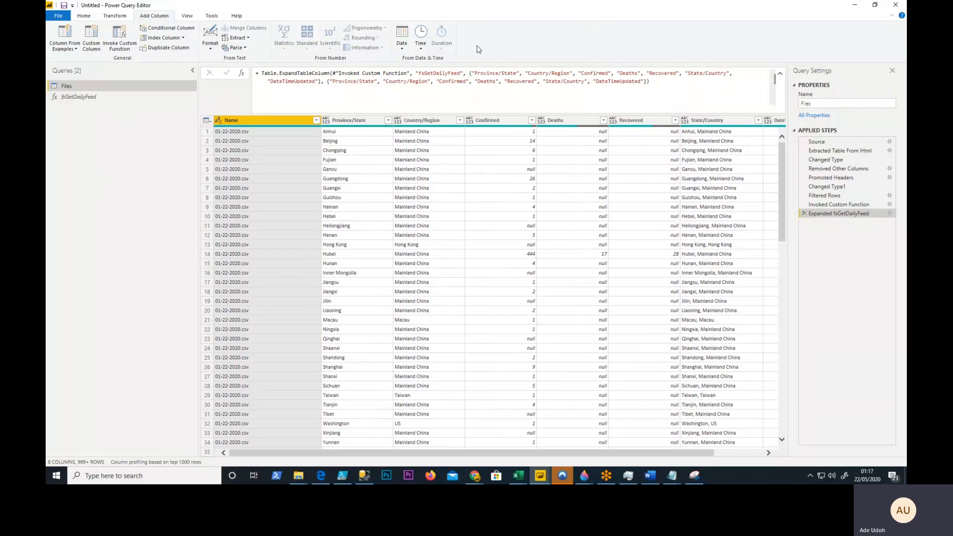
# - Switch to the Chrome browser
pyautogui.click(479, 481)
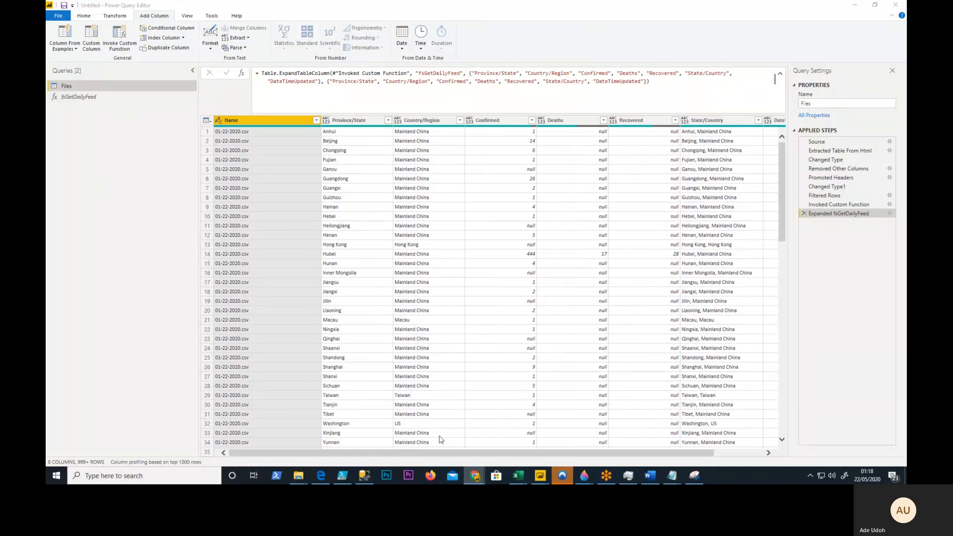